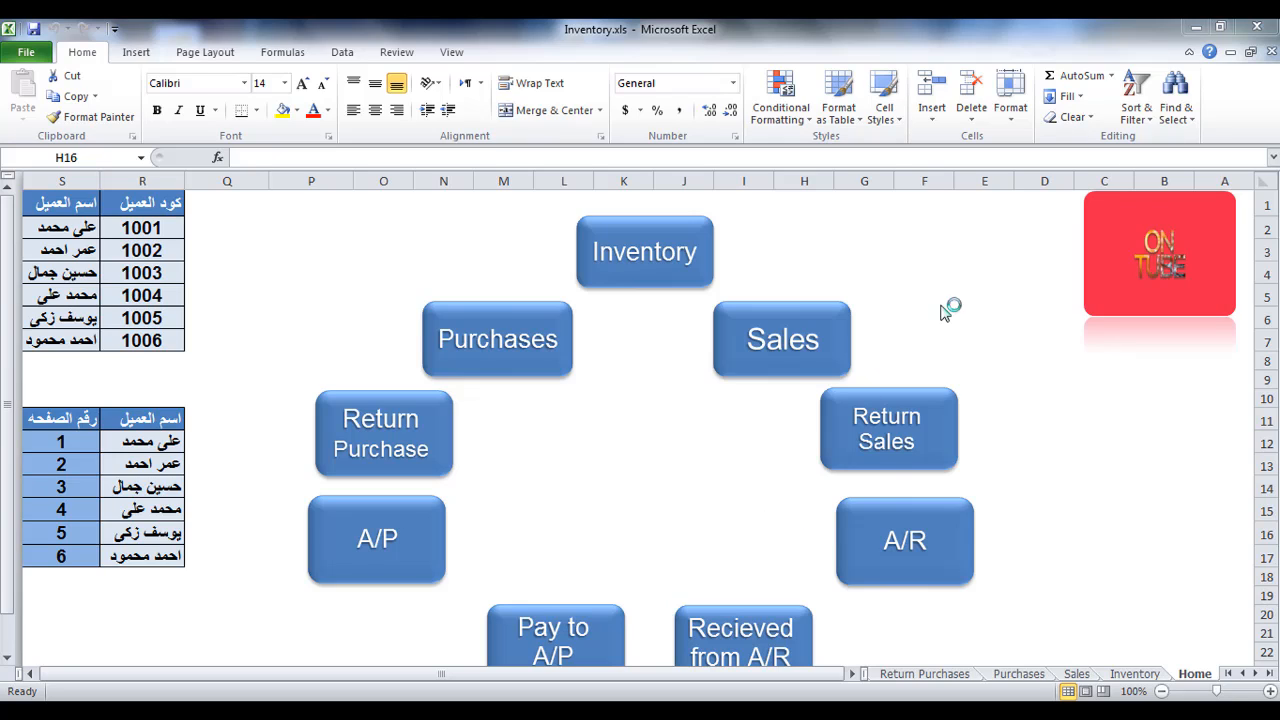
# Test the Inventory and A/P navigation shapes, returning to the Home sheet after each.
pyautogui.click(812, 220)
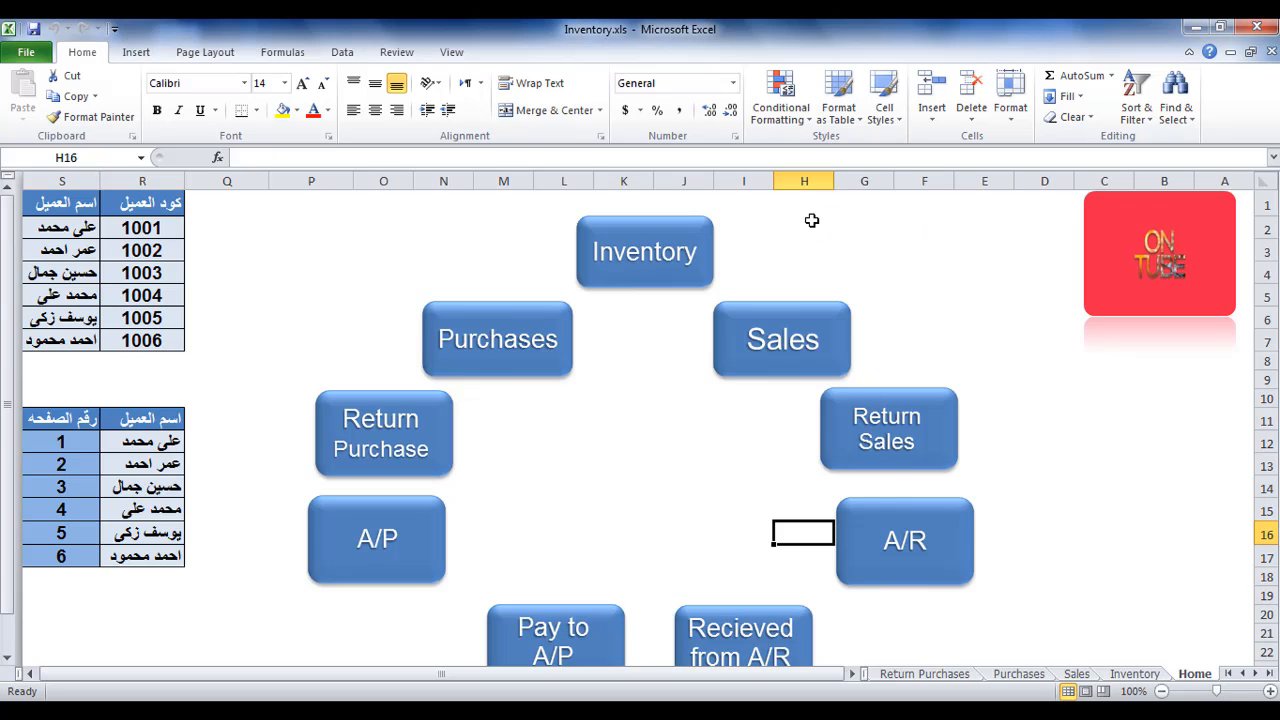
pyautogui.click(812, 220)
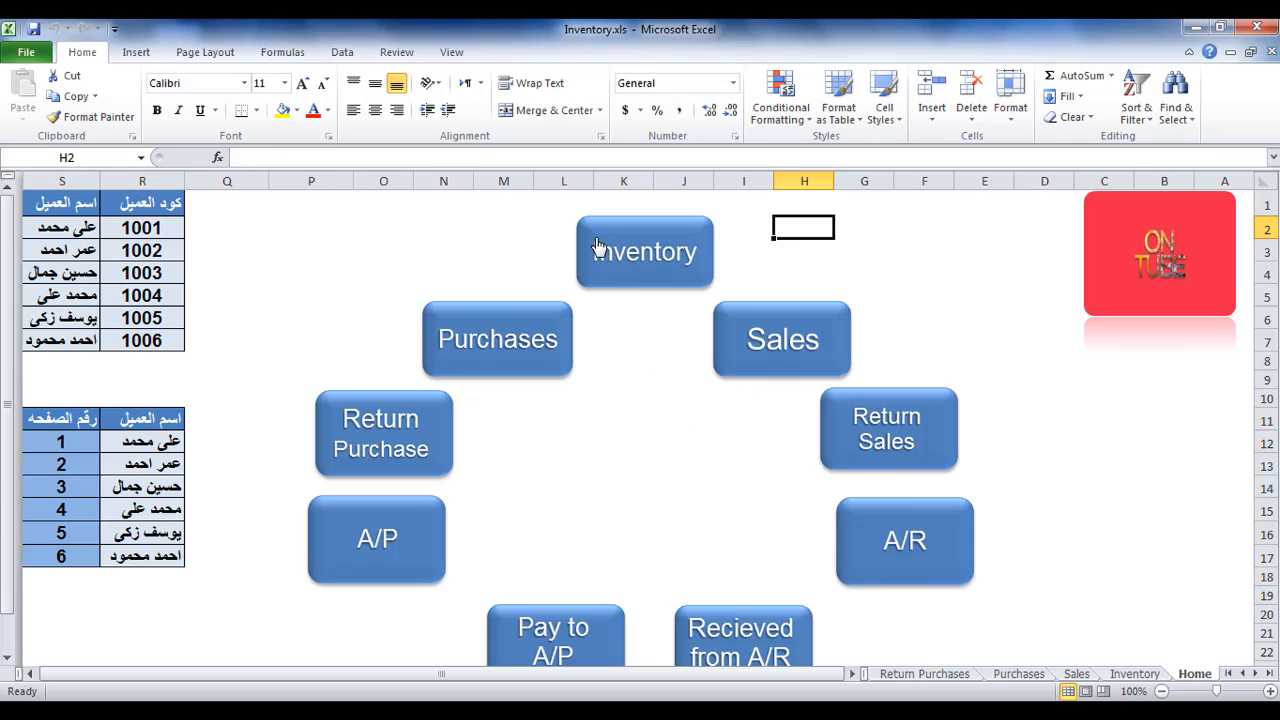
pyautogui.click(651, 266)
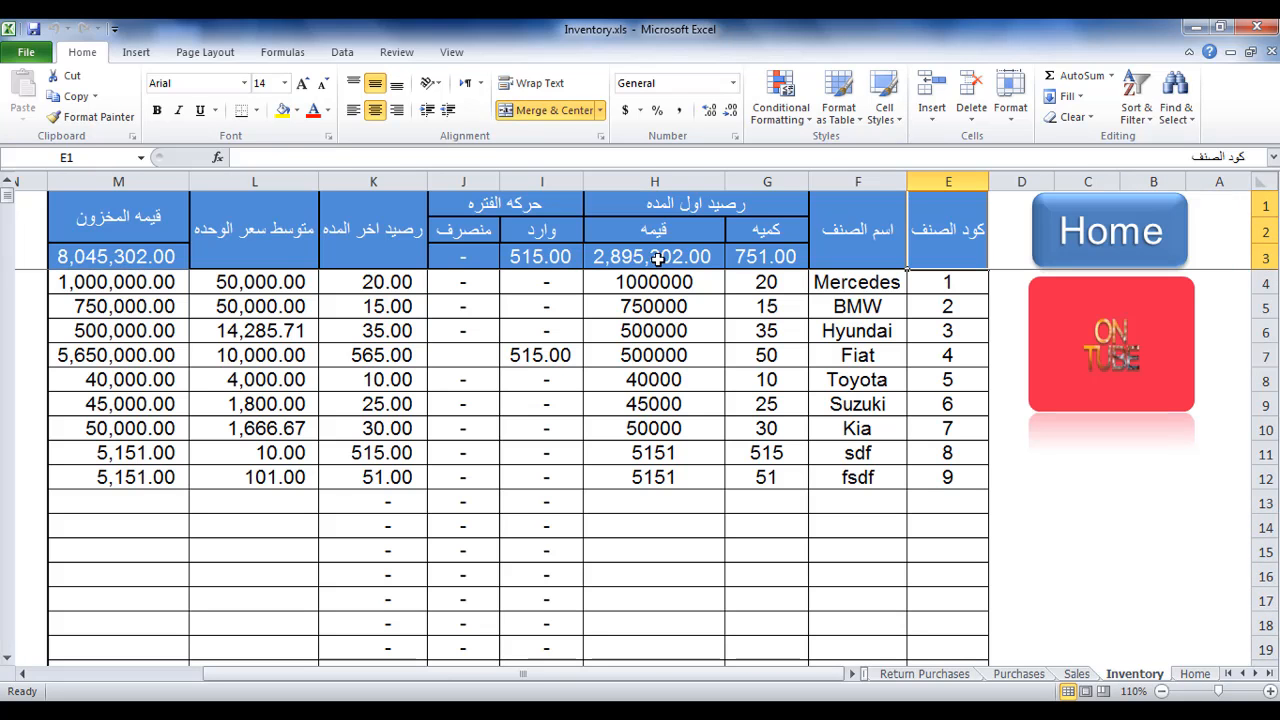
pyautogui.click(1112, 238)
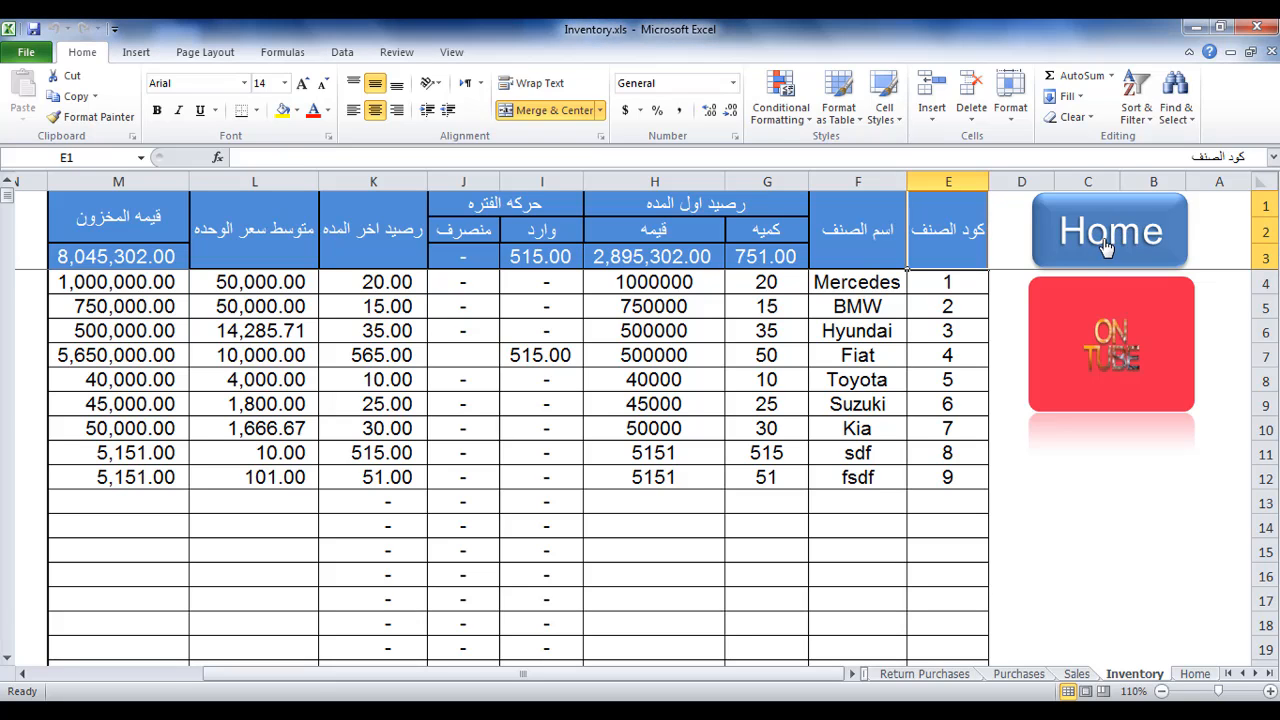
pyautogui.scroll(-1, 948, 309)
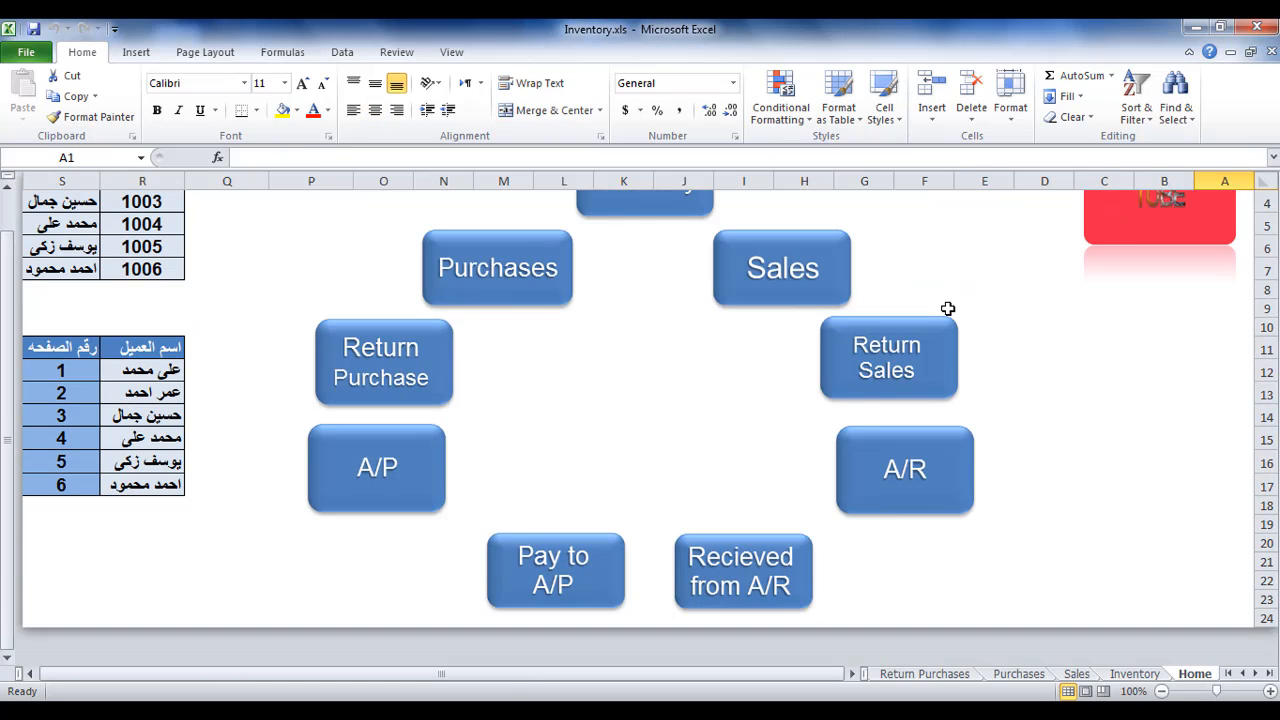
pyautogui.scroll(1, 948, 309)
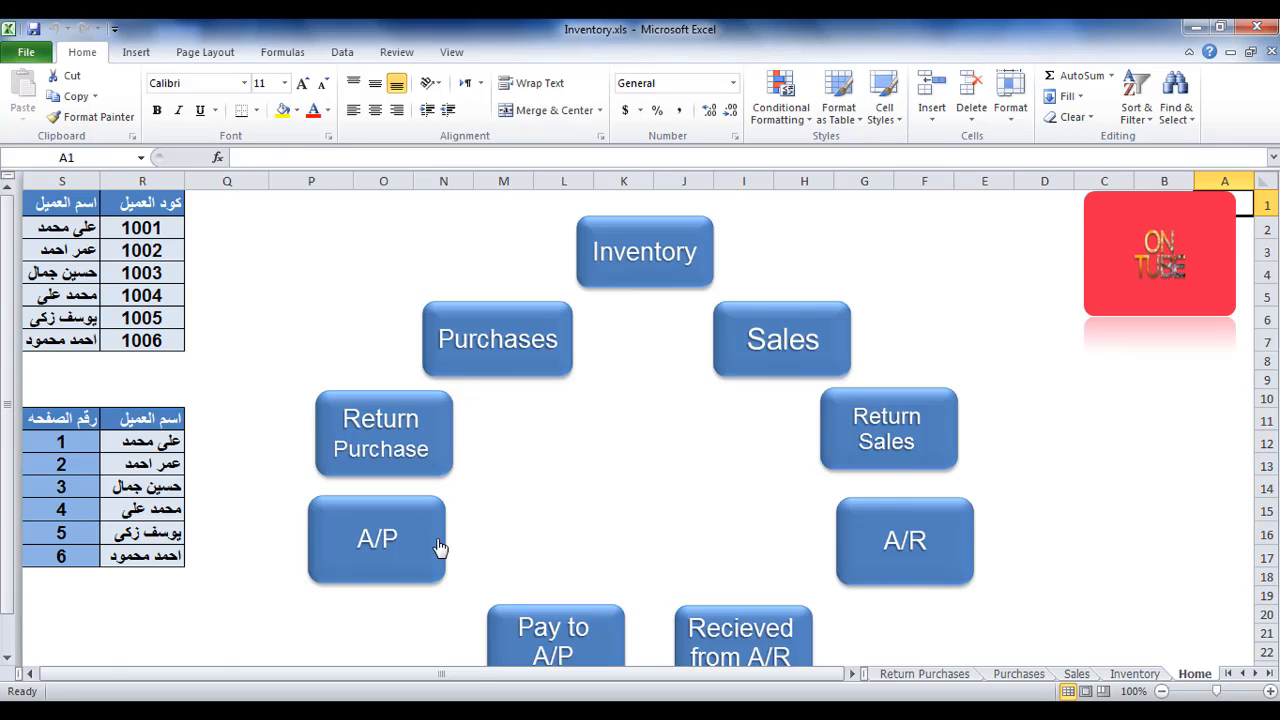
pyautogui.click(440, 547)
pyautogui.click(1005, 232)
# Insert a hyperlink to the existing file SumIfs.xls in cell J13 of the Home sheet.
pyautogui.click(652, 463)
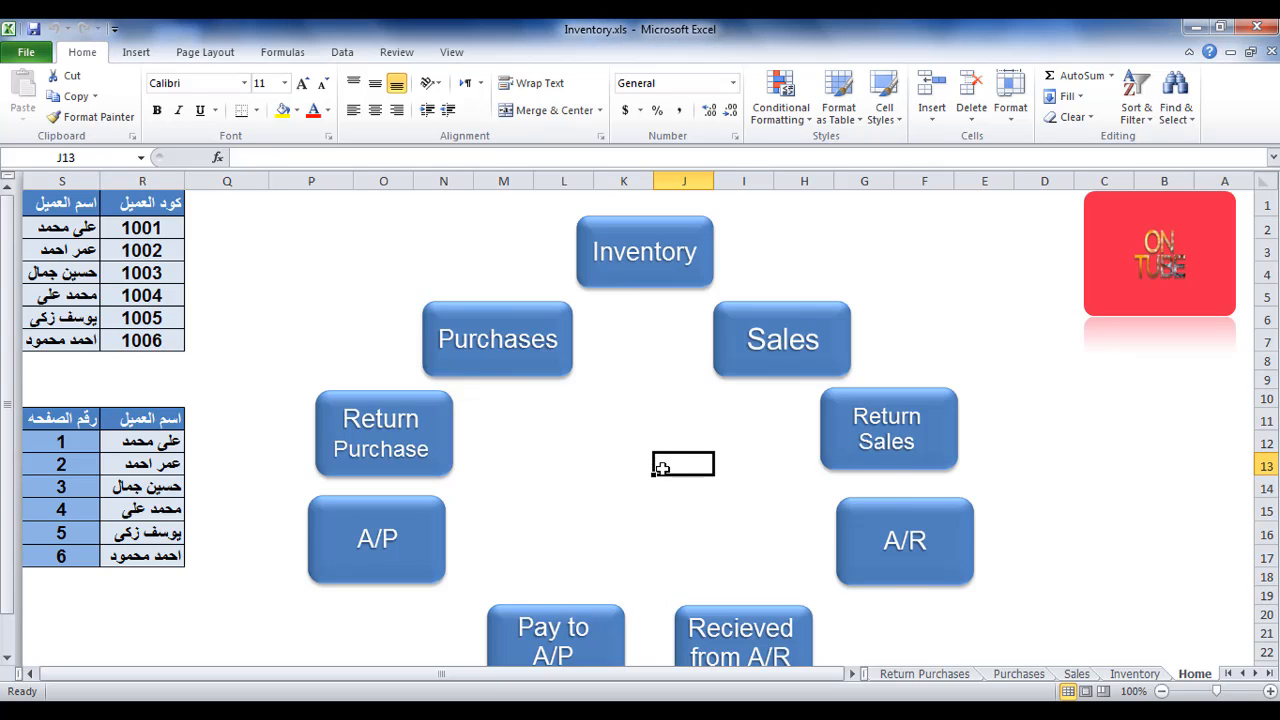
pyautogui.rightClick(675, 464)
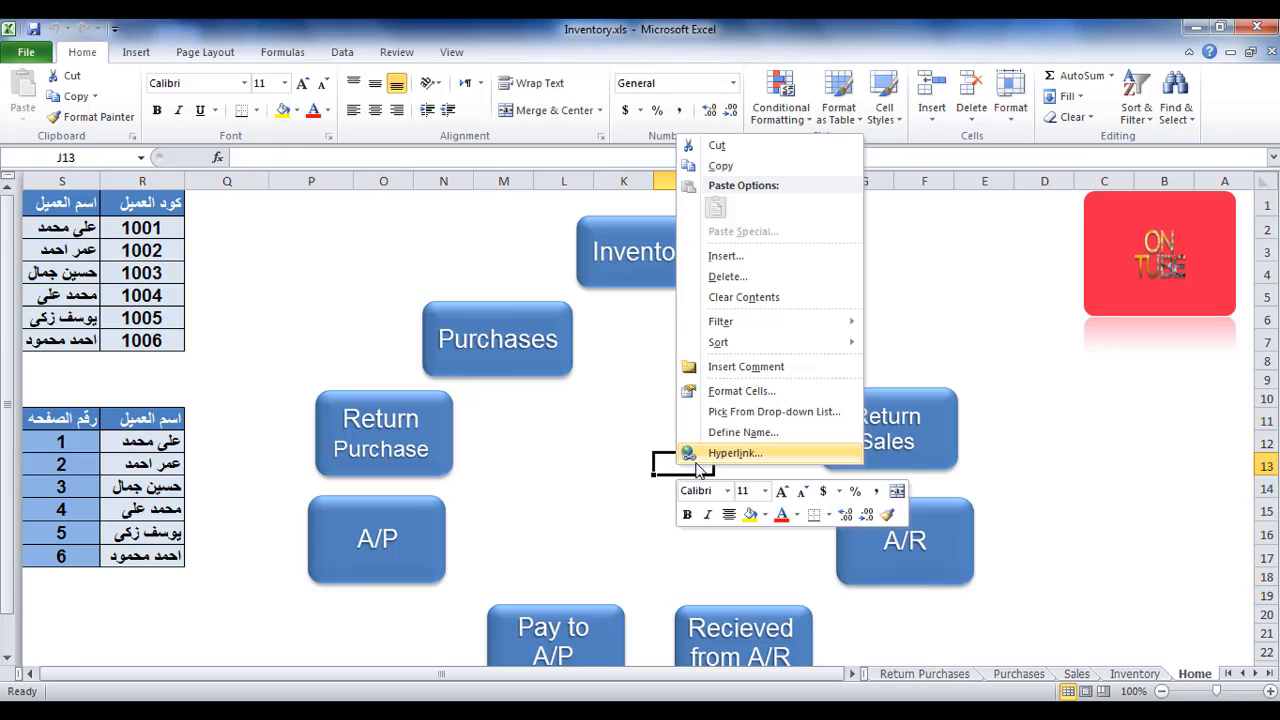
pyautogui.click(716, 460)
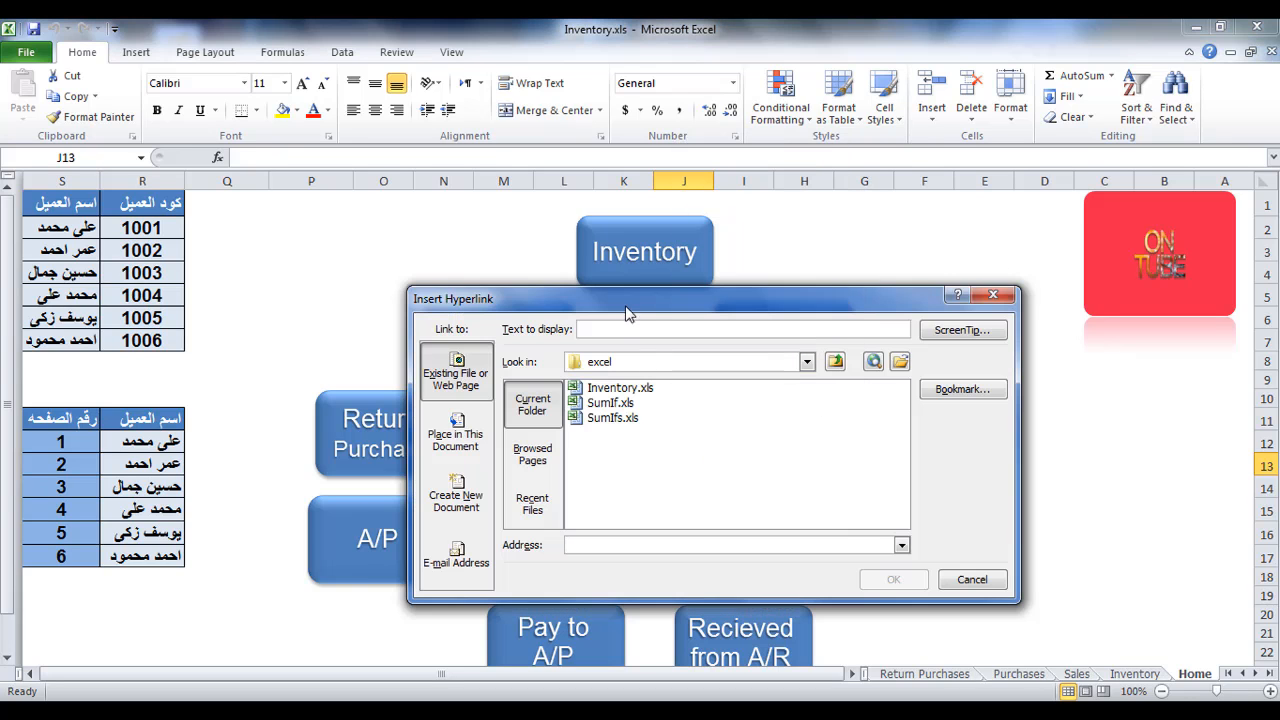
pyautogui.moveTo(607, 292); pyautogui.dragTo(520, 214)
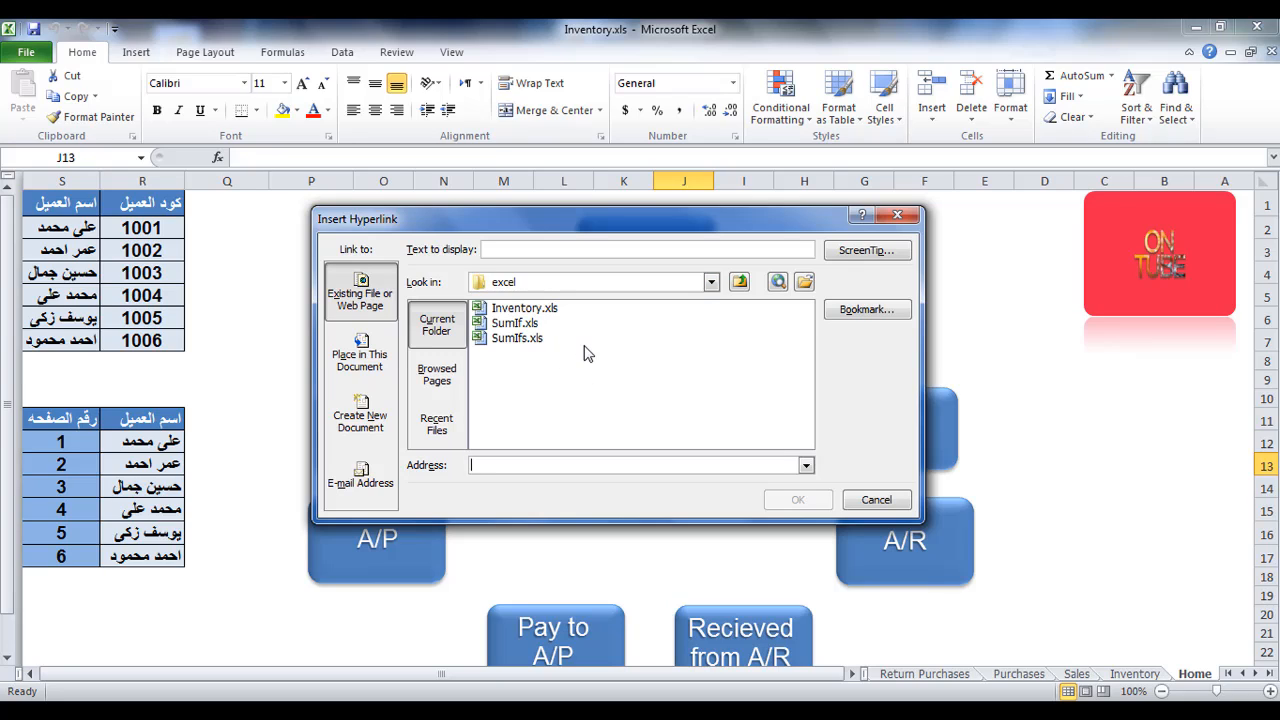
pyautogui.click(551, 313)
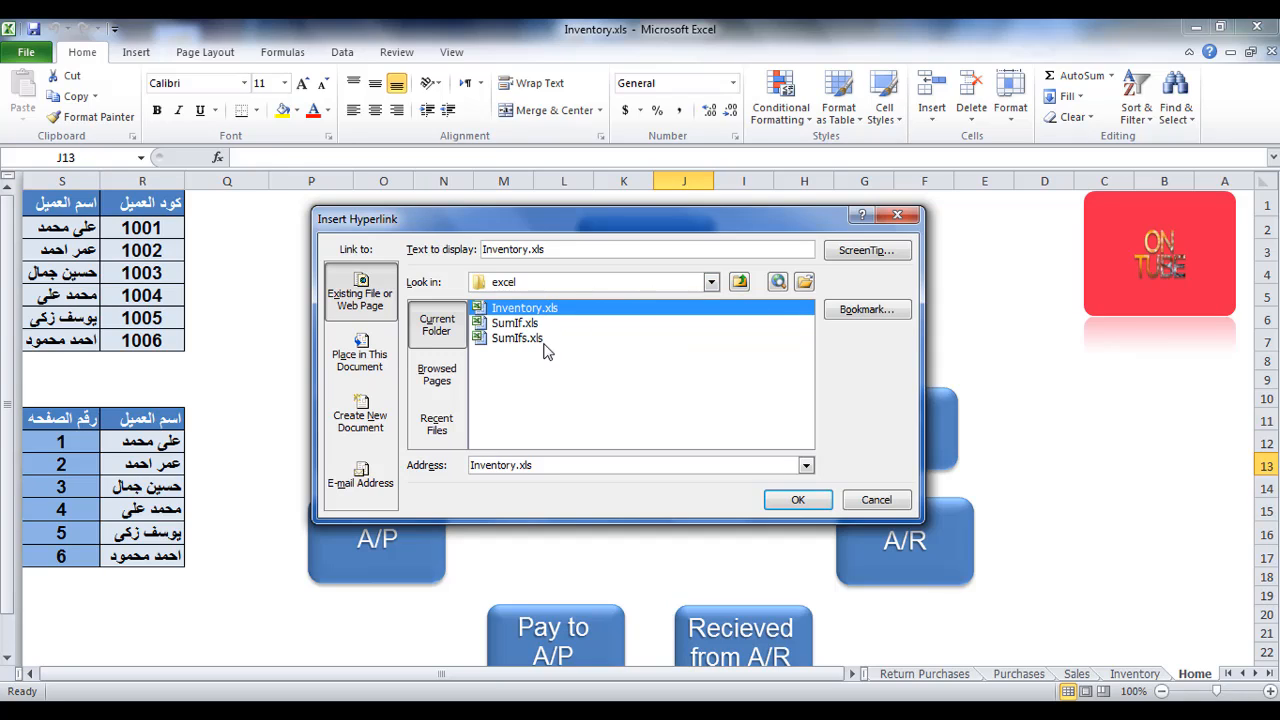
pyautogui.click(535, 340)
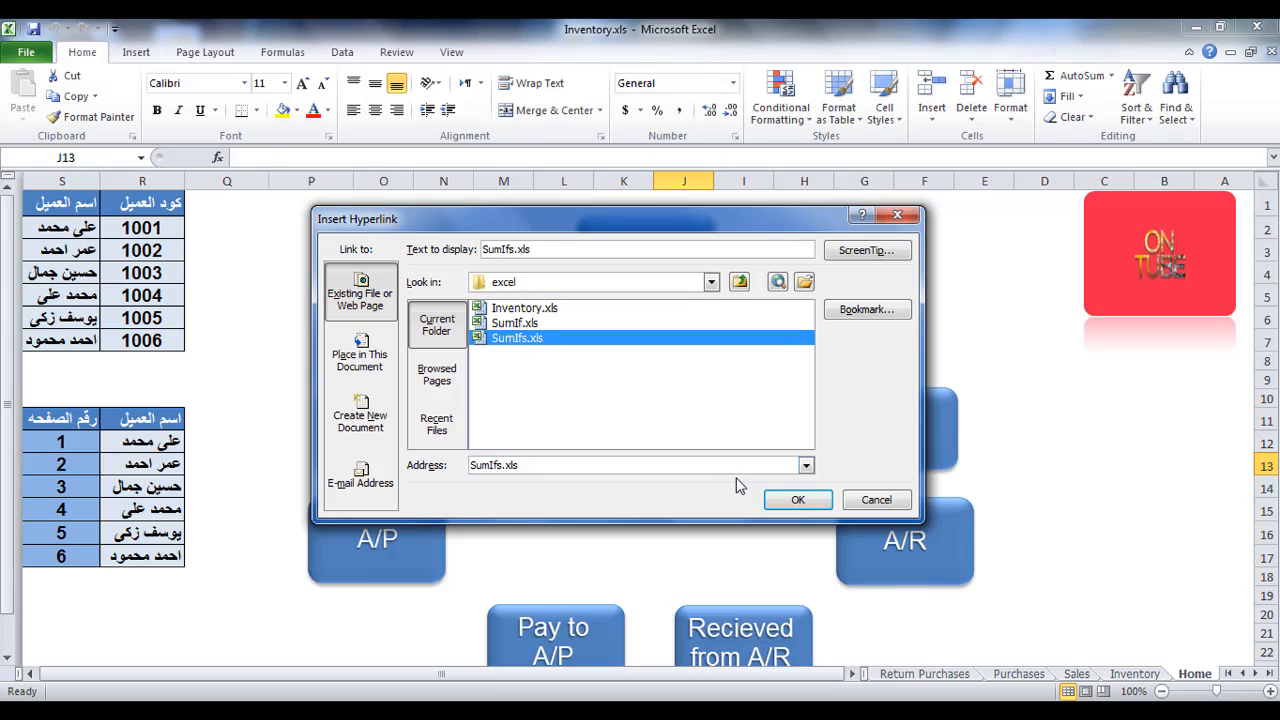
pyautogui.click(770, 500)
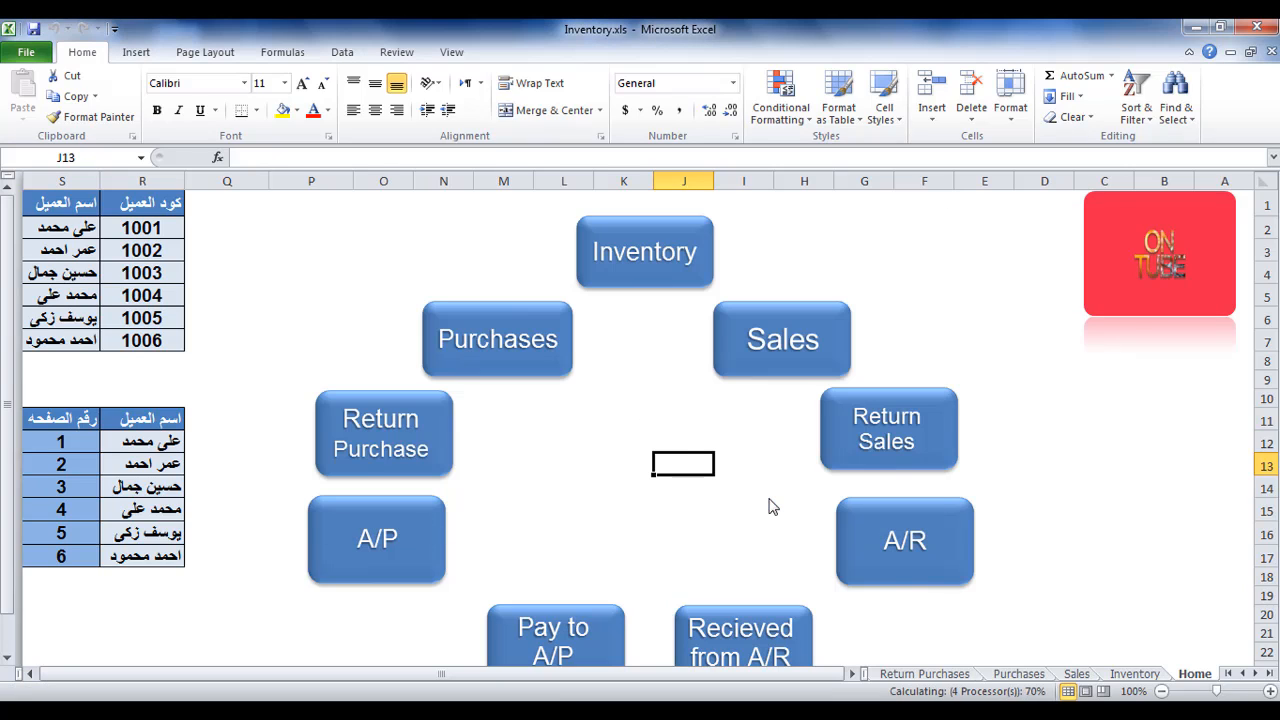
# Follow the SumIfs.xls link to test it, and close the workbook it opens.
pyautogui.click(695, 505)
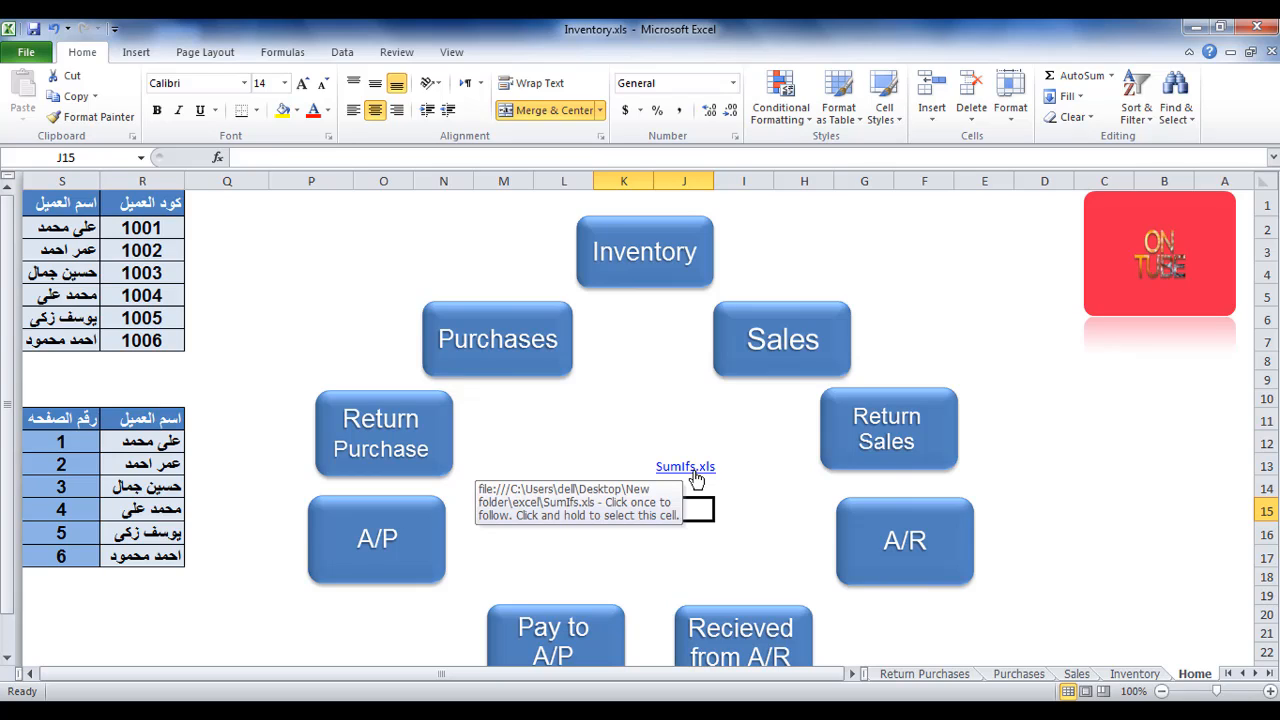
pyautogui.click(695, 474)
pyautogui.click(565, 405)
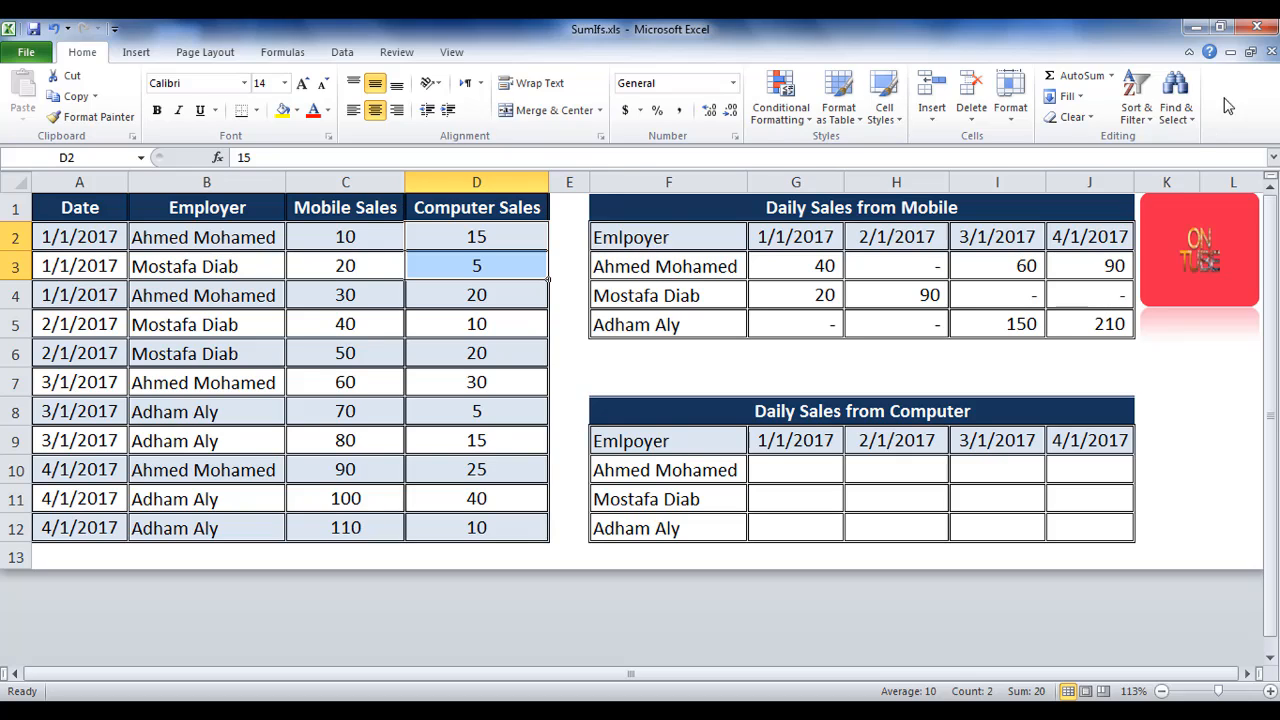
pyautogui.click(1258, 30)
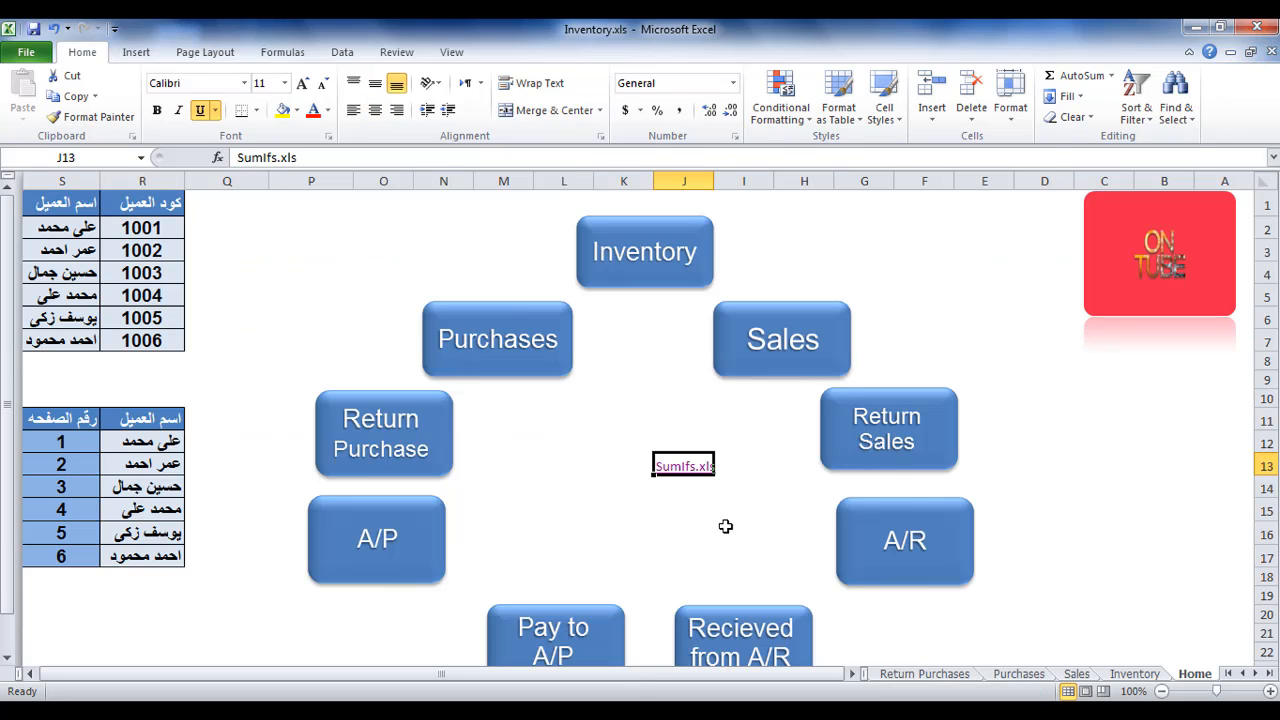
# Remove the hyperlink from cell J13 and delete its remaining text.
pyautogui.rightClick(678, 474)
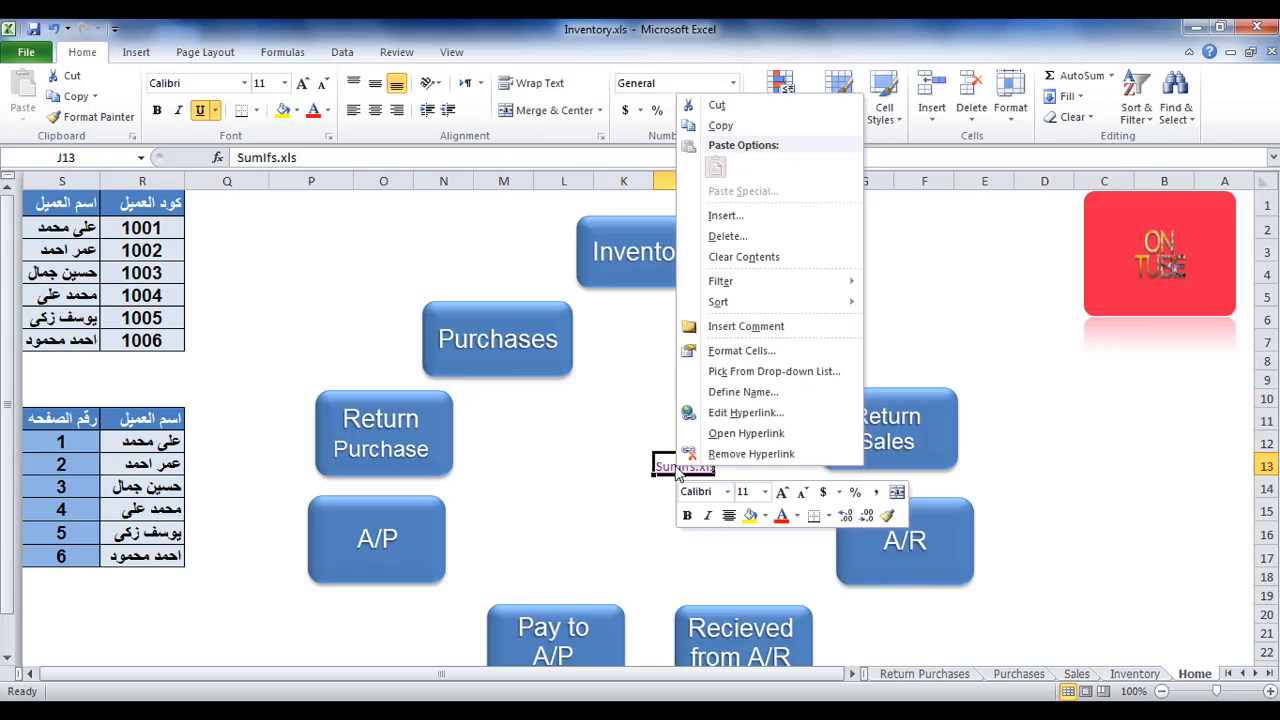
pyautogui.click(716, 461)
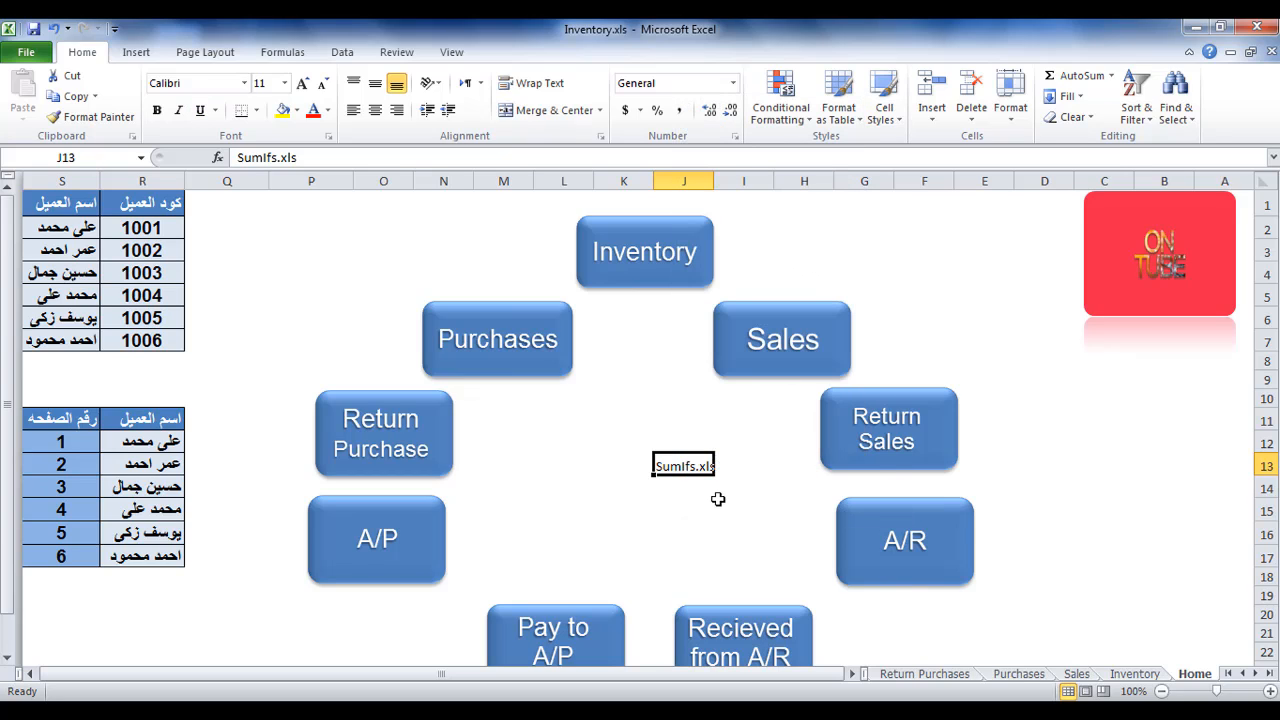
pyautogui.click(717, 500)
pyautogui.click(690, 474)
pyautogui.press('Delete')
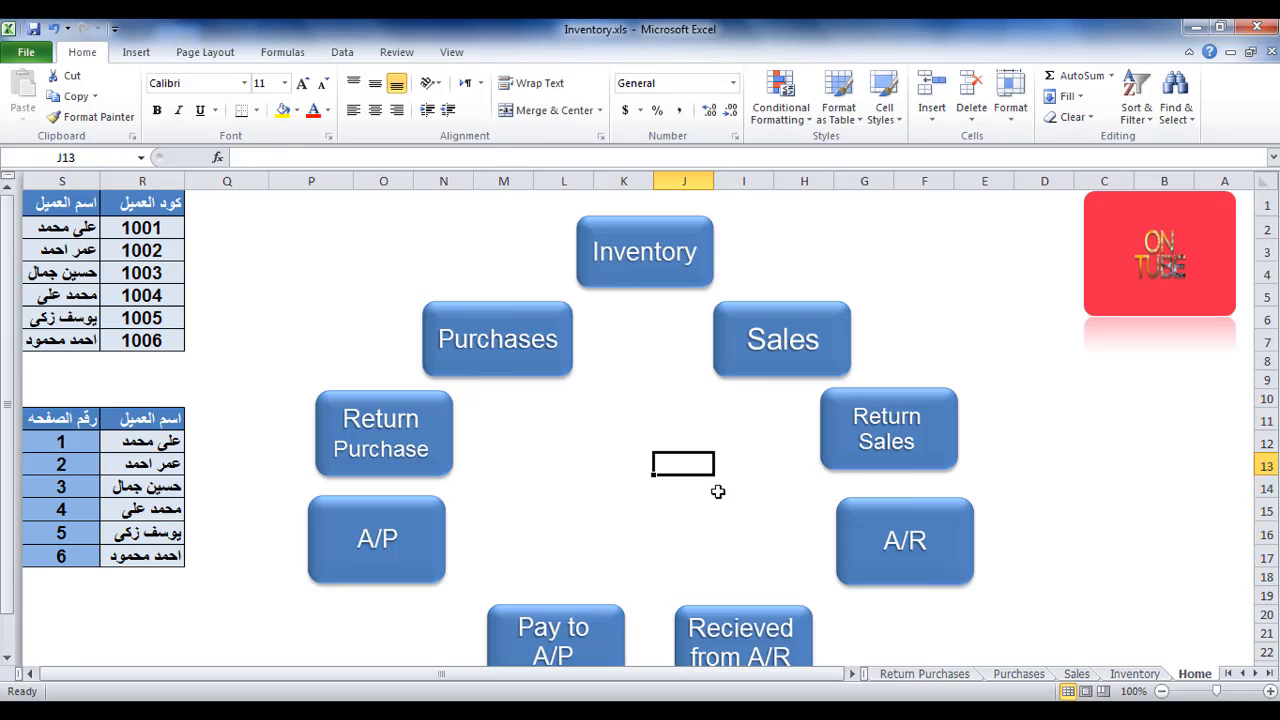
# Insert a hyperlink in cell J13 that goes to cell A1 of sheet '1' in this document.
pyautogui.rightClick(700, 474)
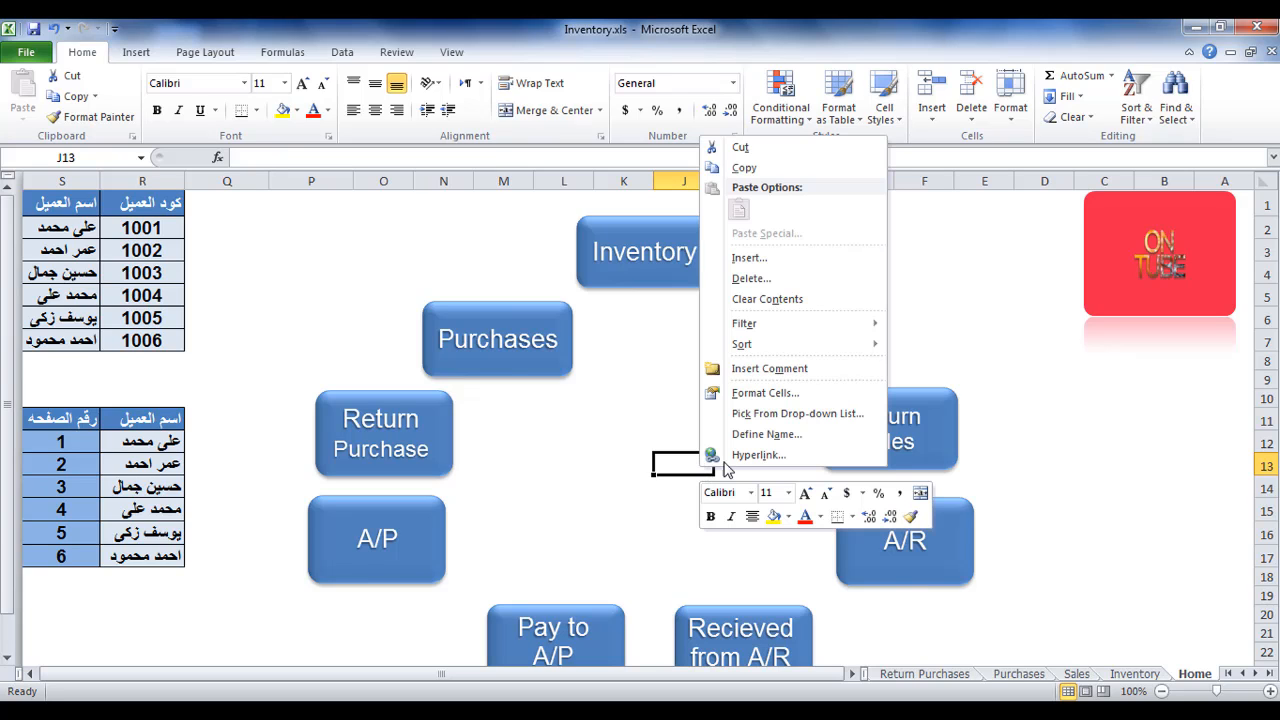
pyautogui.click(745, 455)
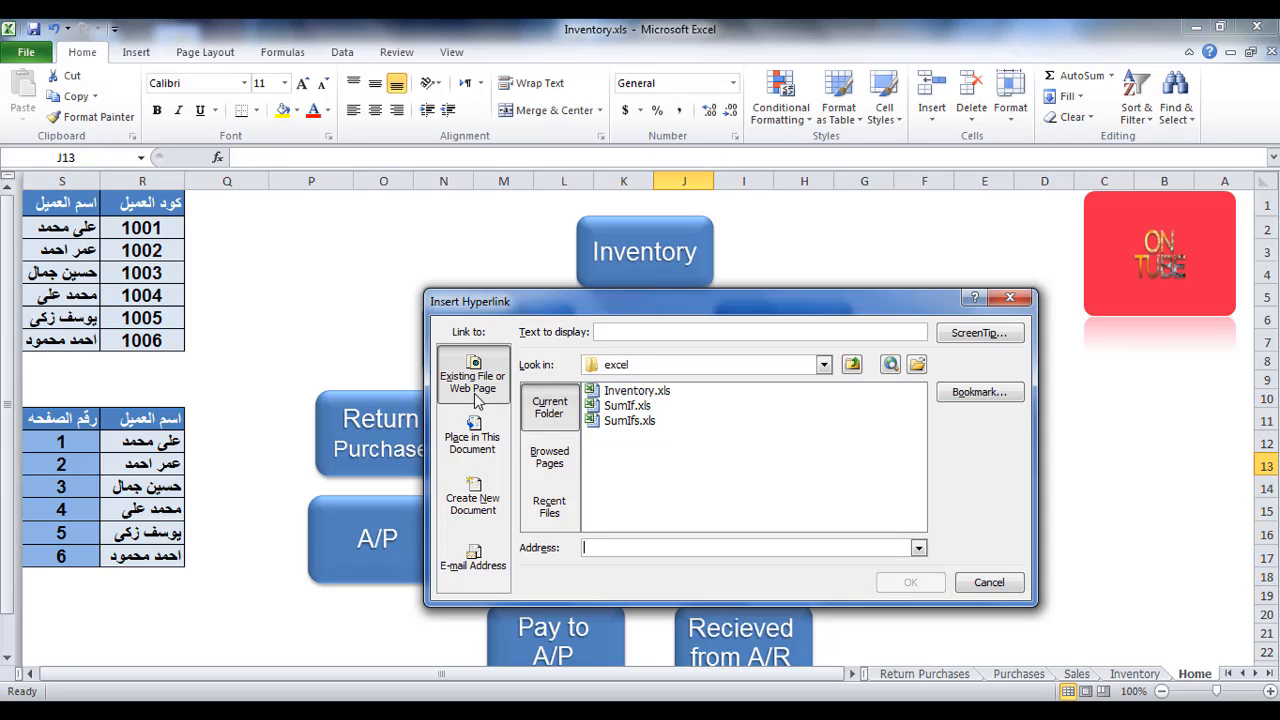
pyautogui.click(484, 448)
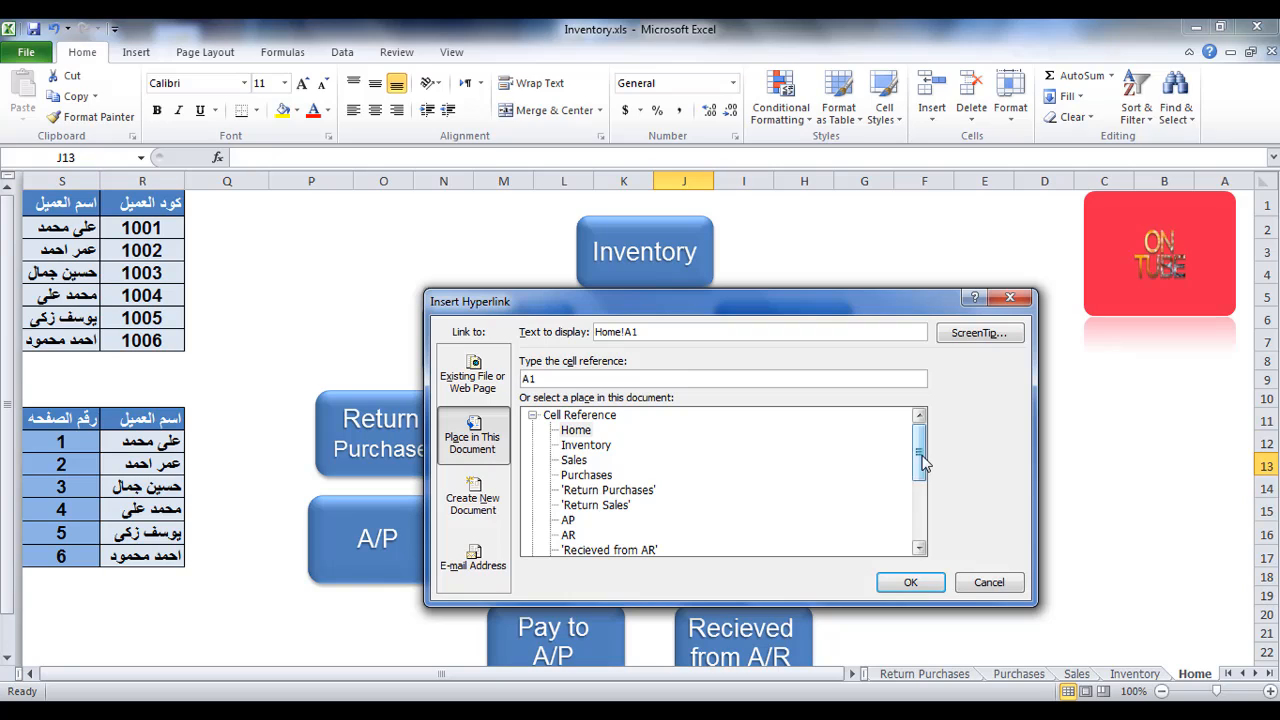
pyautogui.moveTo(922, 462); pyautogui.dragTo(921, 514)
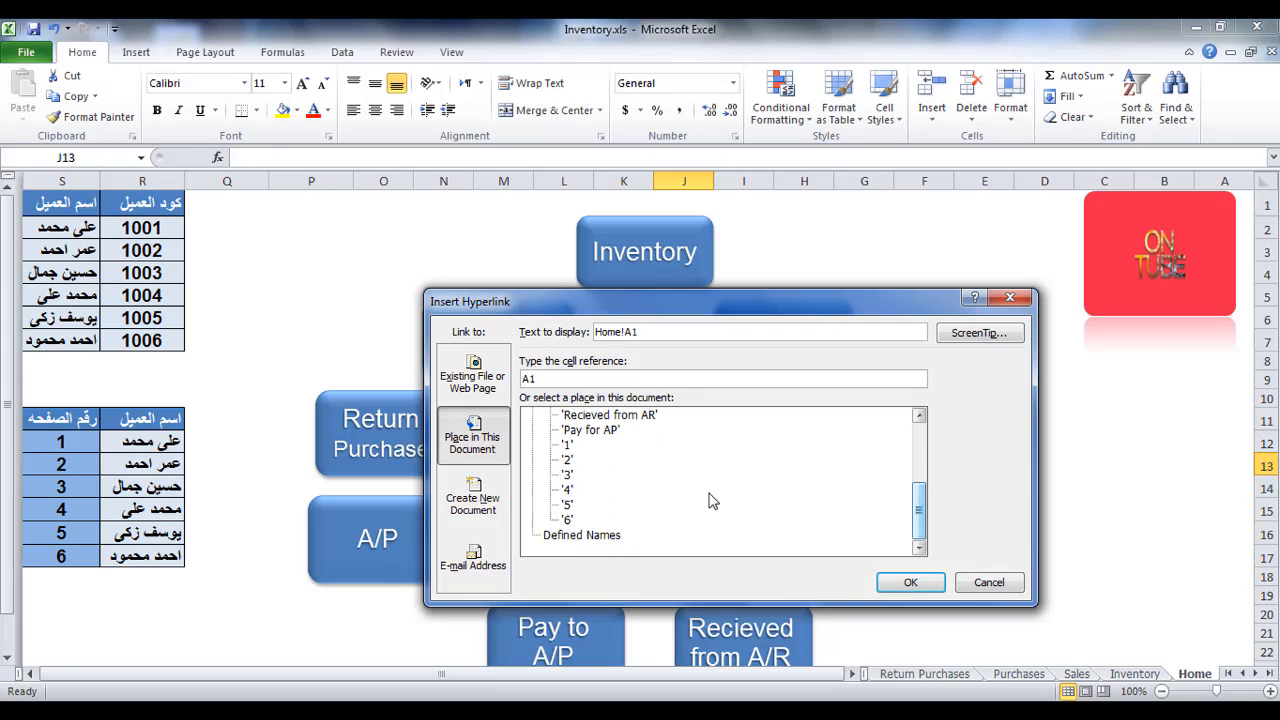
pyautogui.scroll(1, 920, 509)
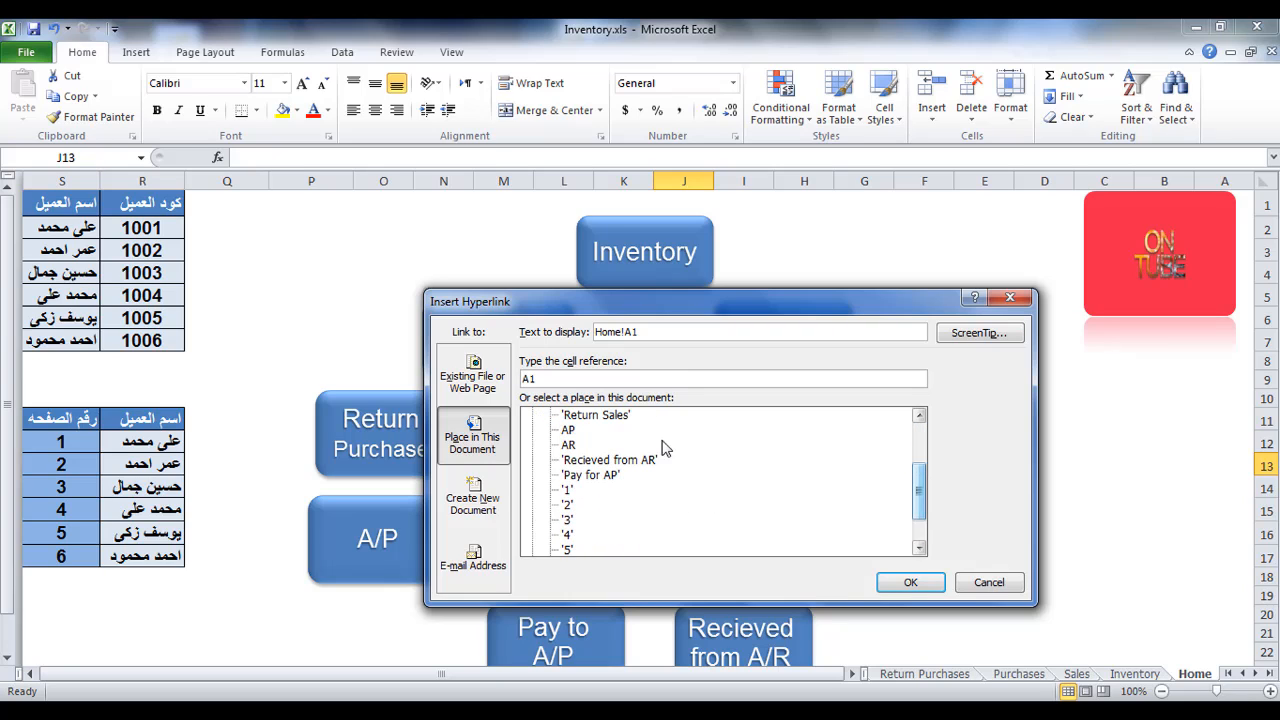
pyautogui.click(566, 490)
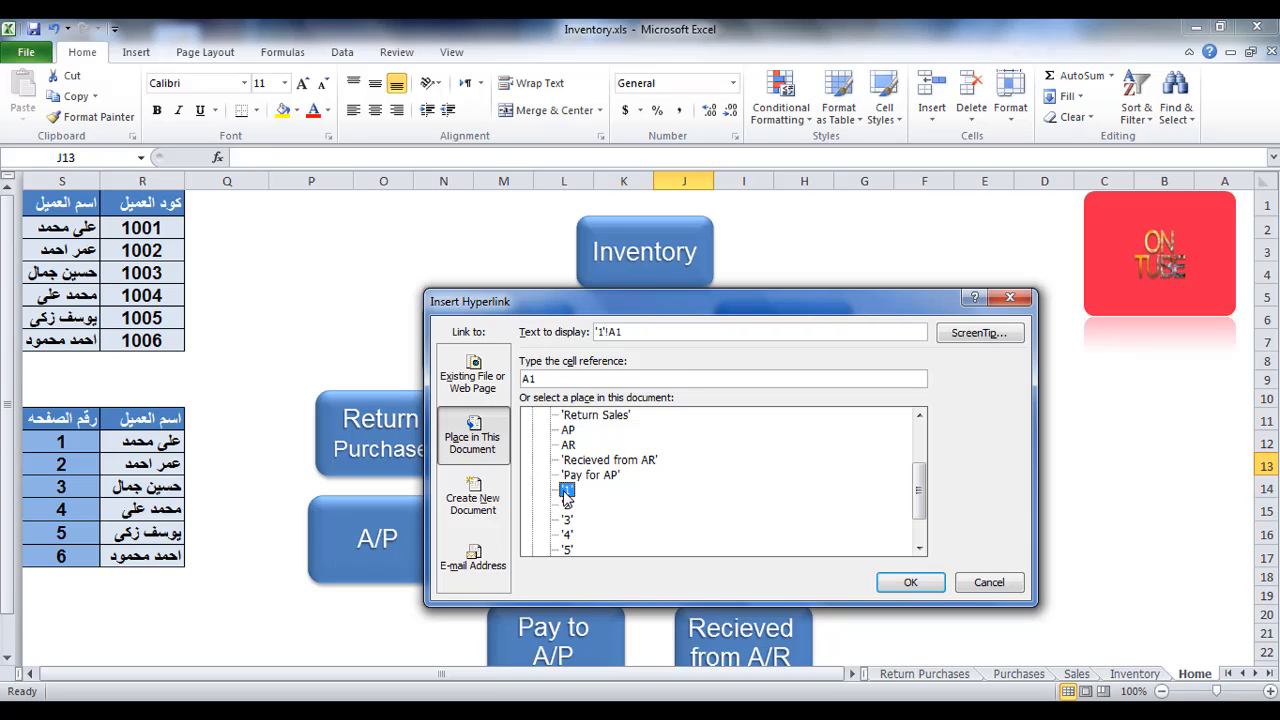
pyautogui.click(905, 588)
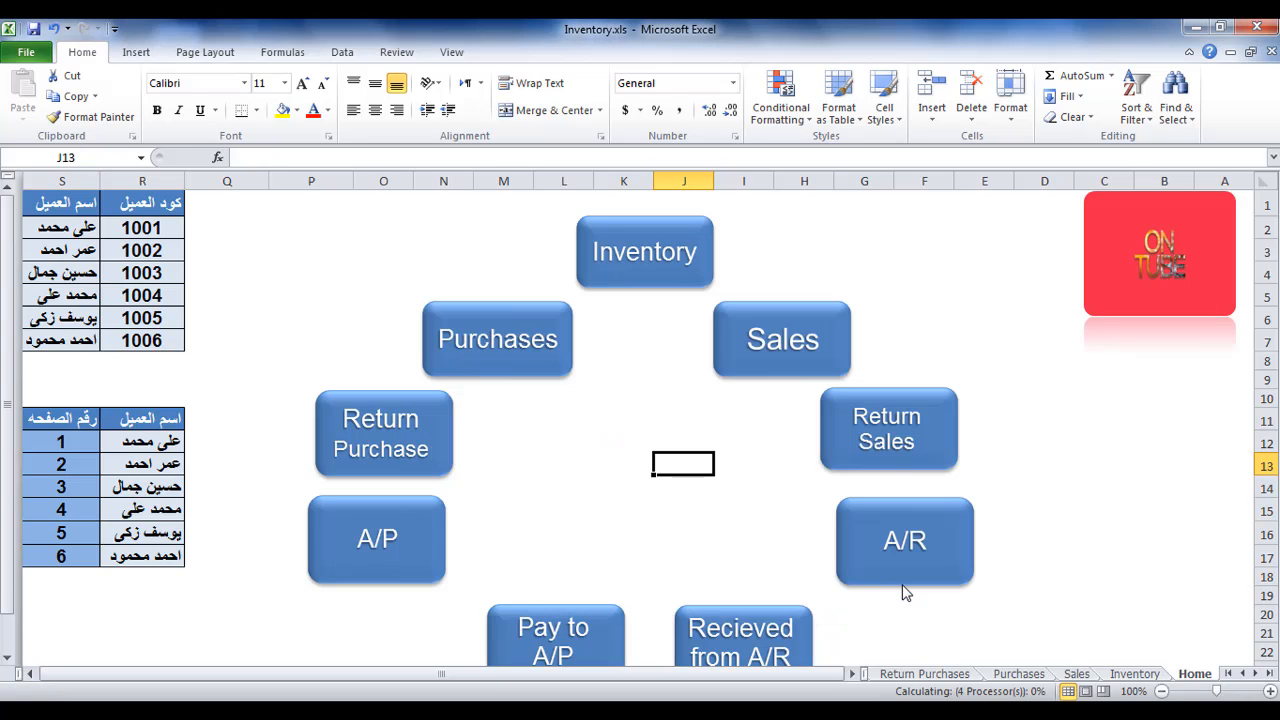
# Follow the new J13 link to sheet 1 and return to the Home sheet.
pyautogui.click(743, 514)
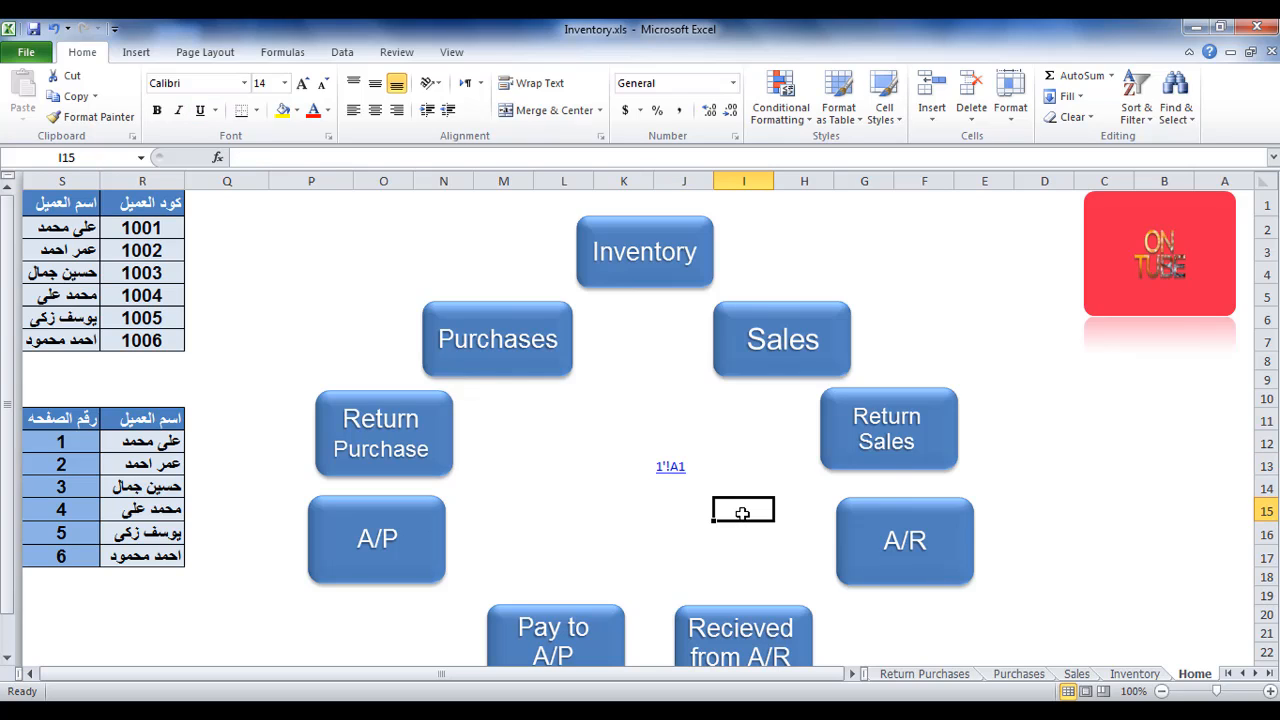
pyautogui.click(678, 470)
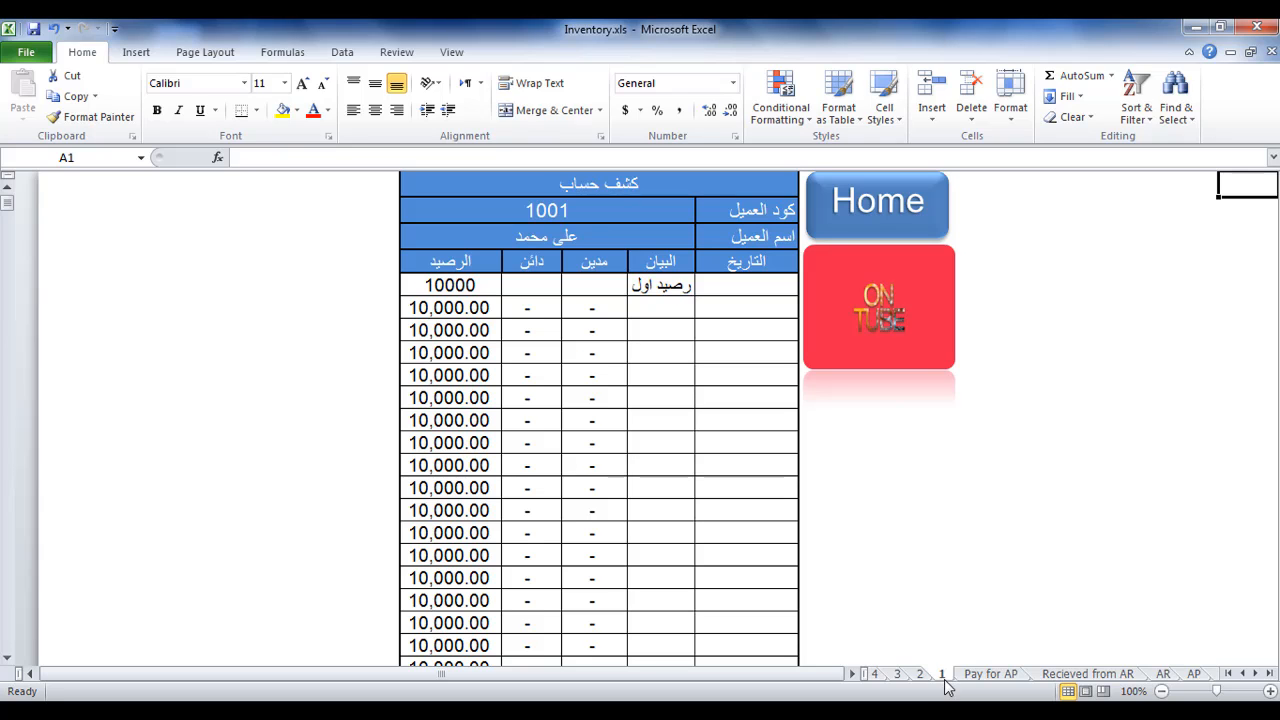
pyautogui.click(866, 214)
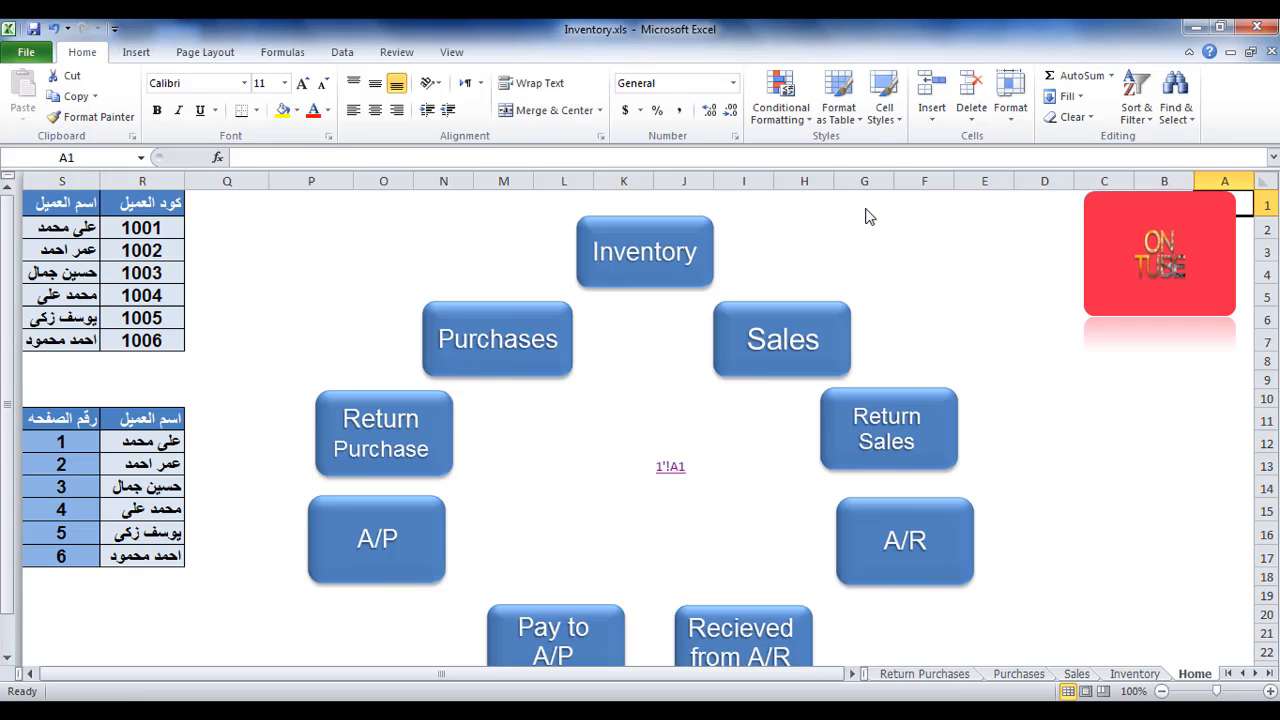
# Merge and center the hyperlink cell J13 with the neighbouring cell K13.
pyautogui.click(691, 470)
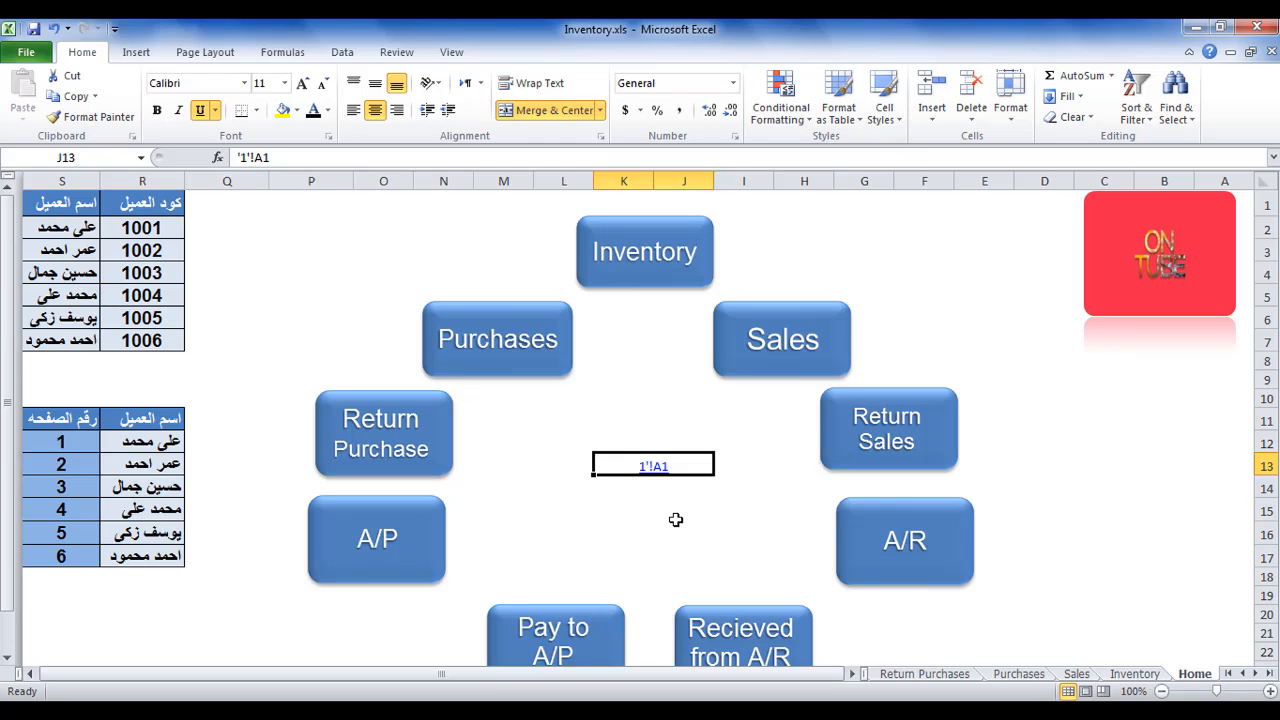
# Follow the merged cell's link, check the cell reference of the opening-balance label on sheet 1, and return to Home.
pyautogui.click(650, 472)
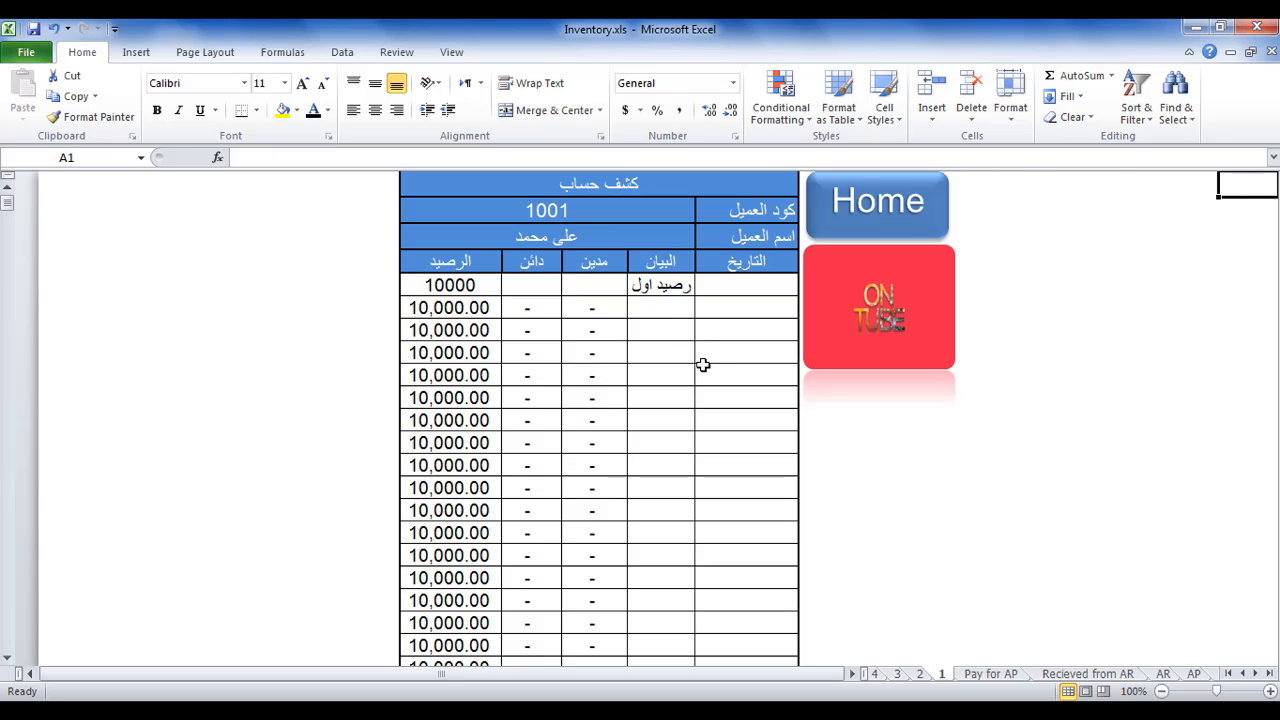
pyautogui.click(688, 287)
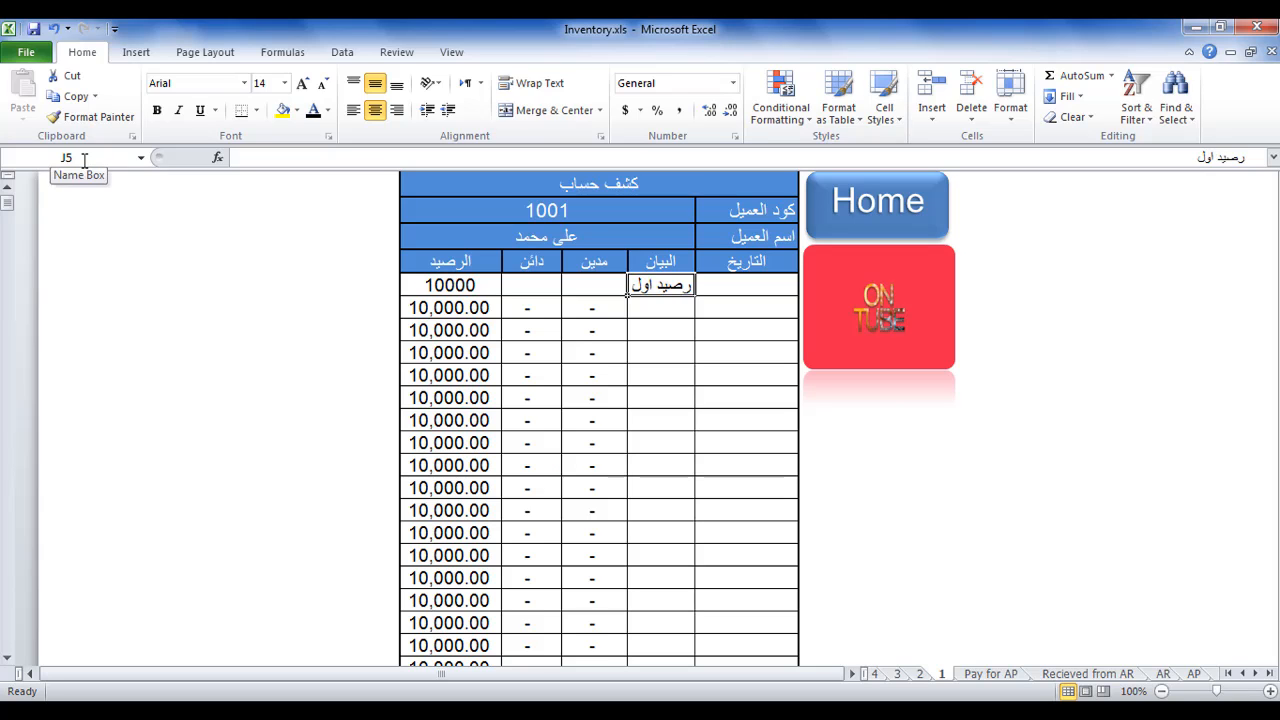
pyautogui.click(834, 221)
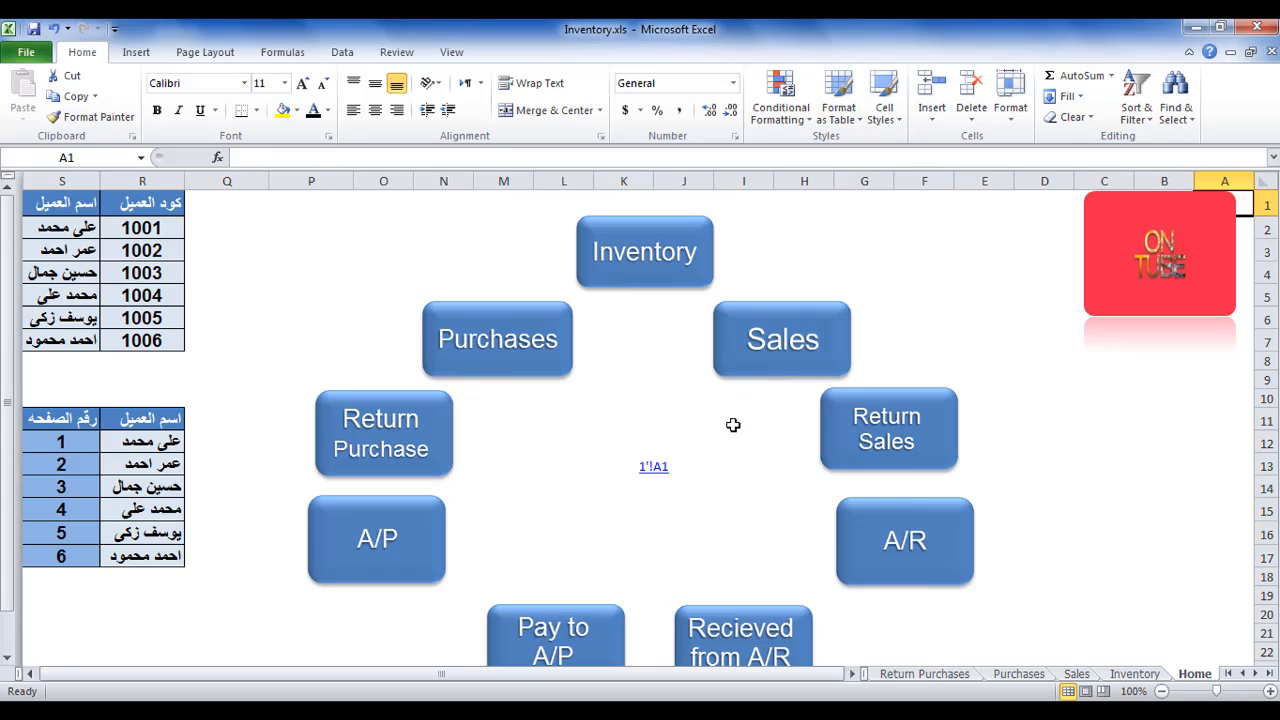
# Edit the hyperlink in merged cell J13 to display استعلام and point to cell J5 of sheet 1.
pyautogui.rightClick(652, 474)
pyautogui.click(720, 416)
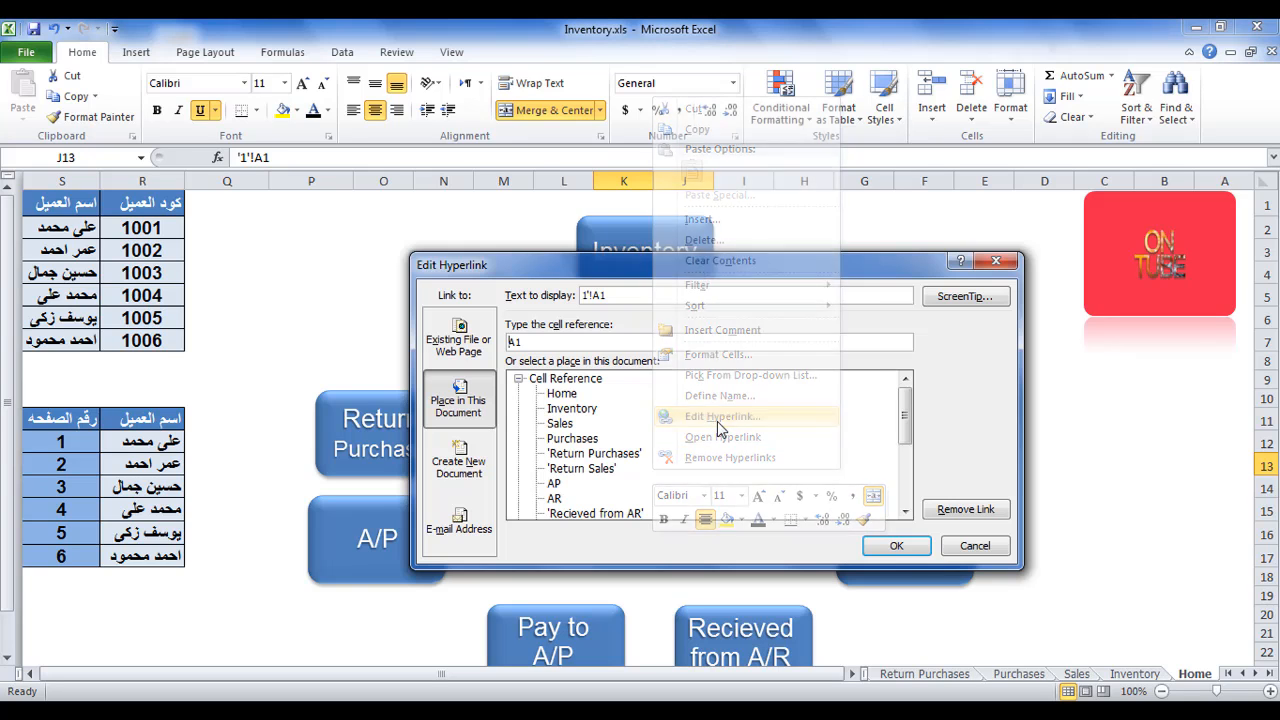
pyautogui.moveTo(552, 277); pyautogui.dragTo(514, 284)
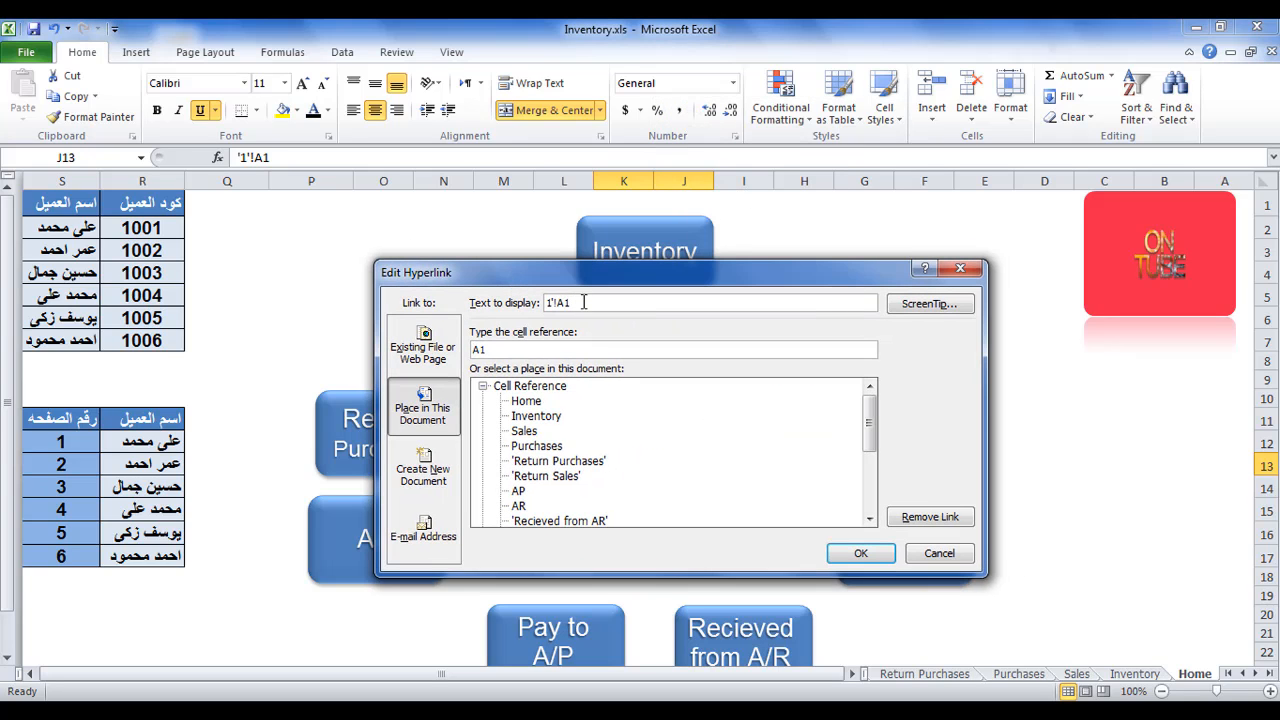
pyautogui.moveTo(584, 302); pyautogui.dragTo(545, 302)
pyautogui.write('استعلام')
pyautogui.moveTo(494, 349); pyautogui.dragTo(477, 348)
pyautogui.write('ت')
pyautogui.click(847, 552)
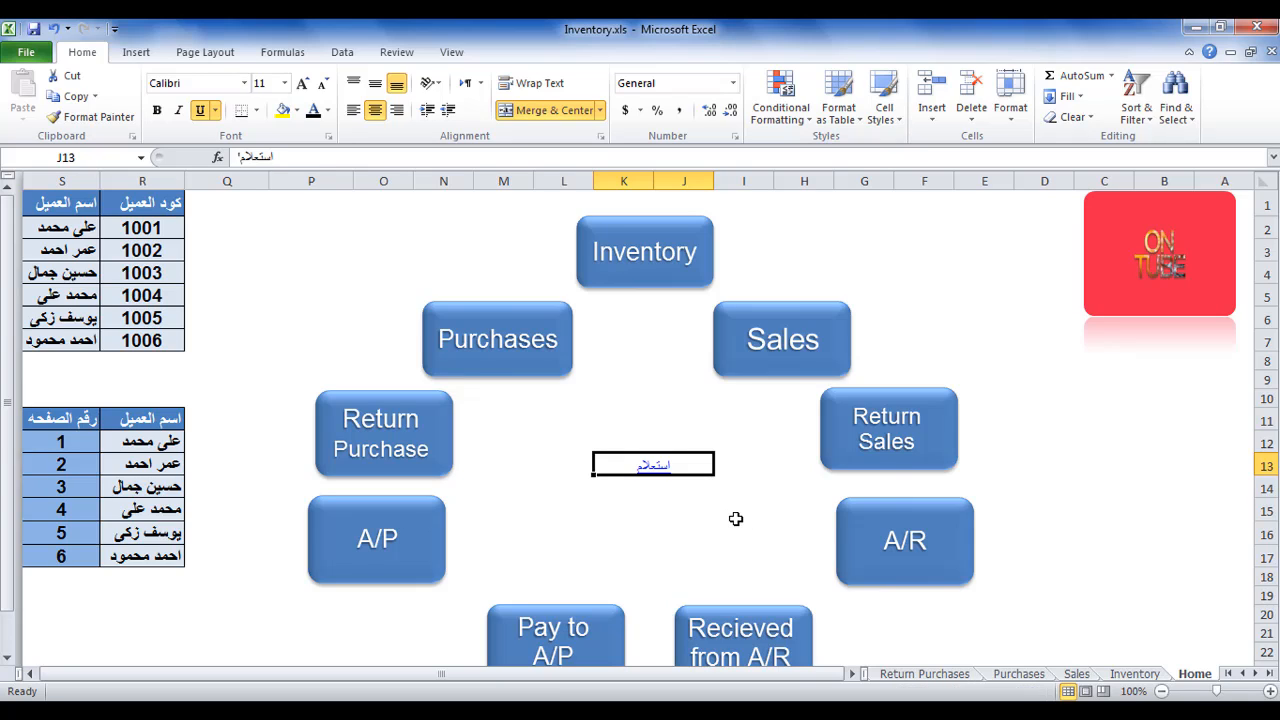
# Follow the edited link to sheet 1, compare cell A1 with the opening-balance cell, and return to Home.
pyautogui.click(648, 468)
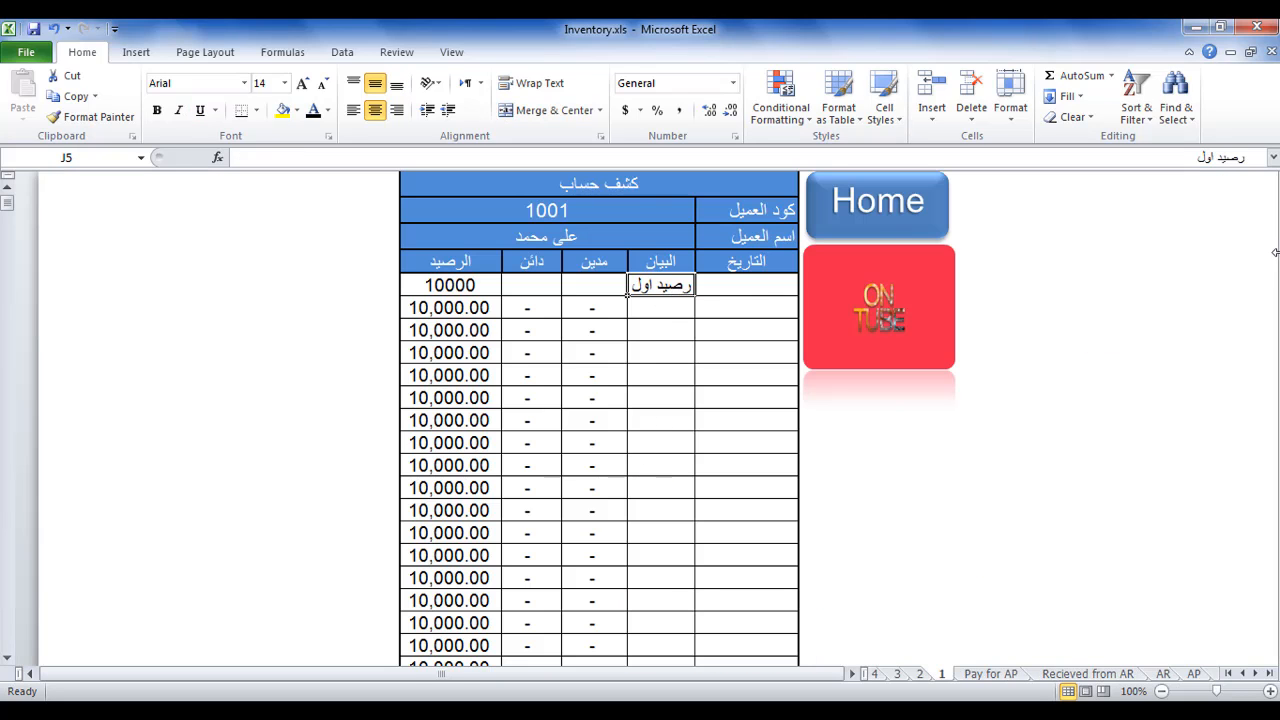
pyautogui.click(1246, 184)
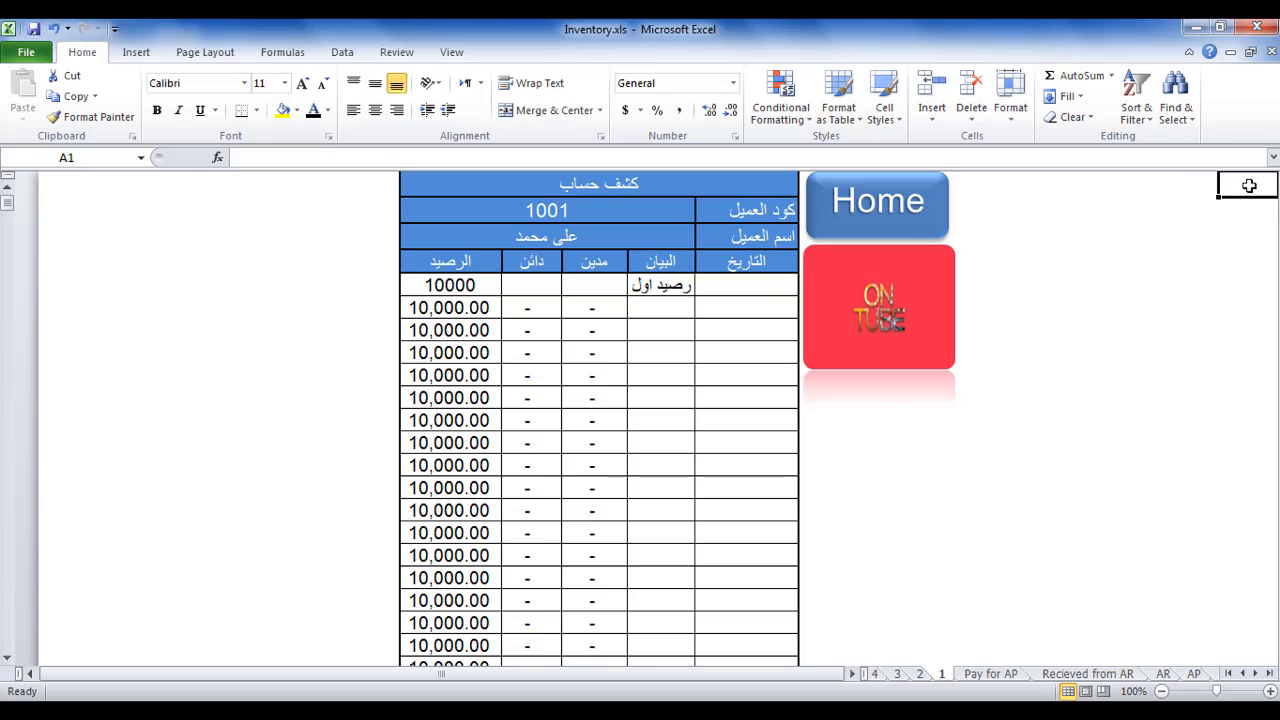
pyautogui.click(684, 286)
pyautogui.click(862, 228)
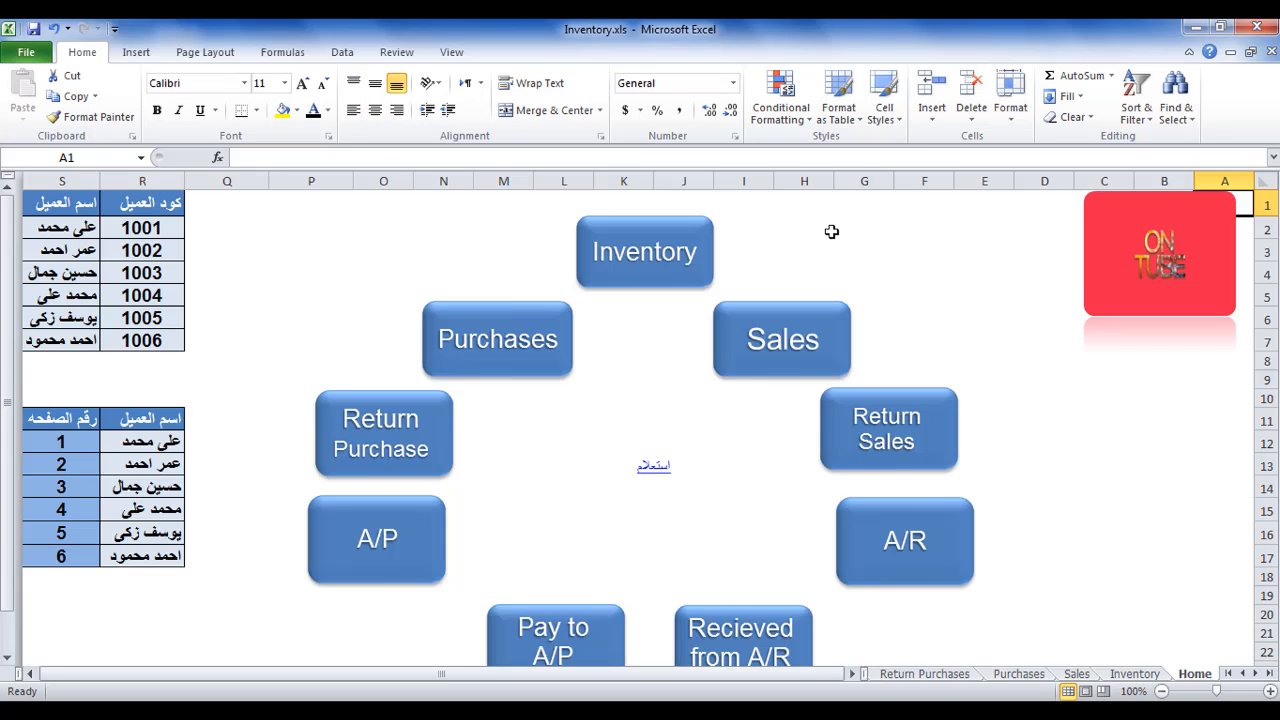
# Add the ScreenTip text ذهاب to the hyperlink in cell J13.
pyautogui.rightClick(662, 475)
pyautogui.click(705, 412)
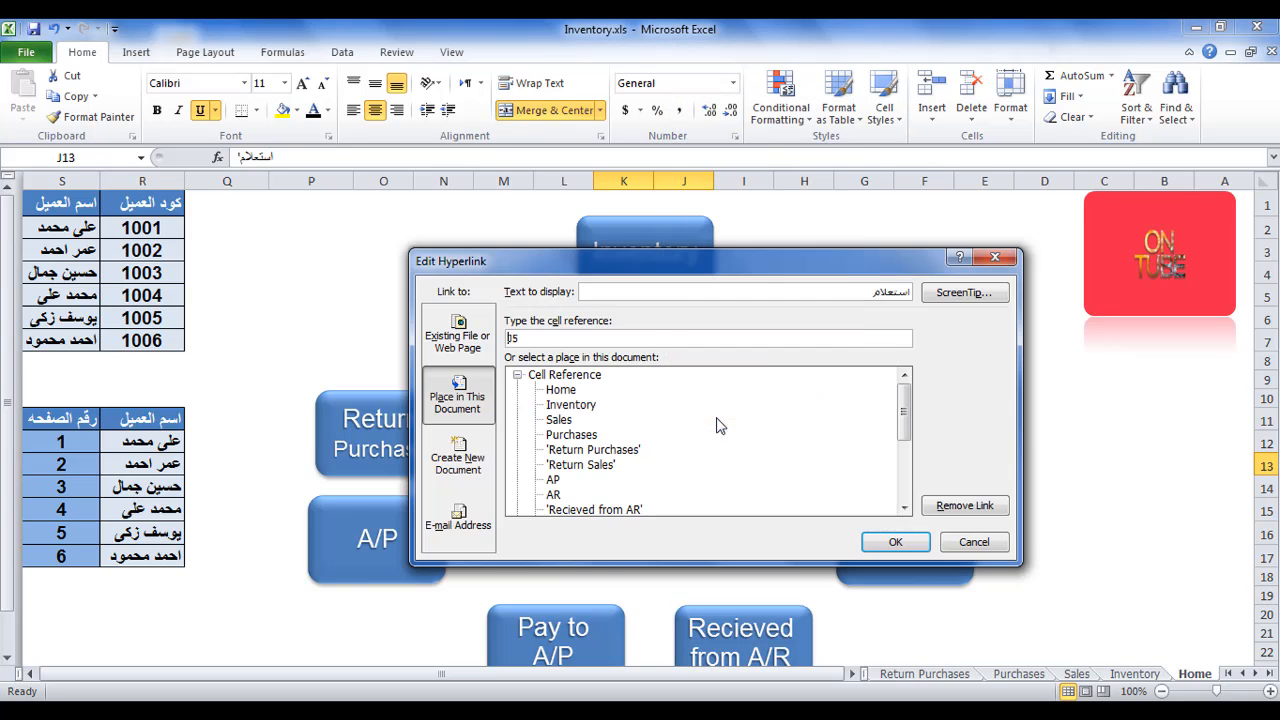
pyautogui.click(949, 296)
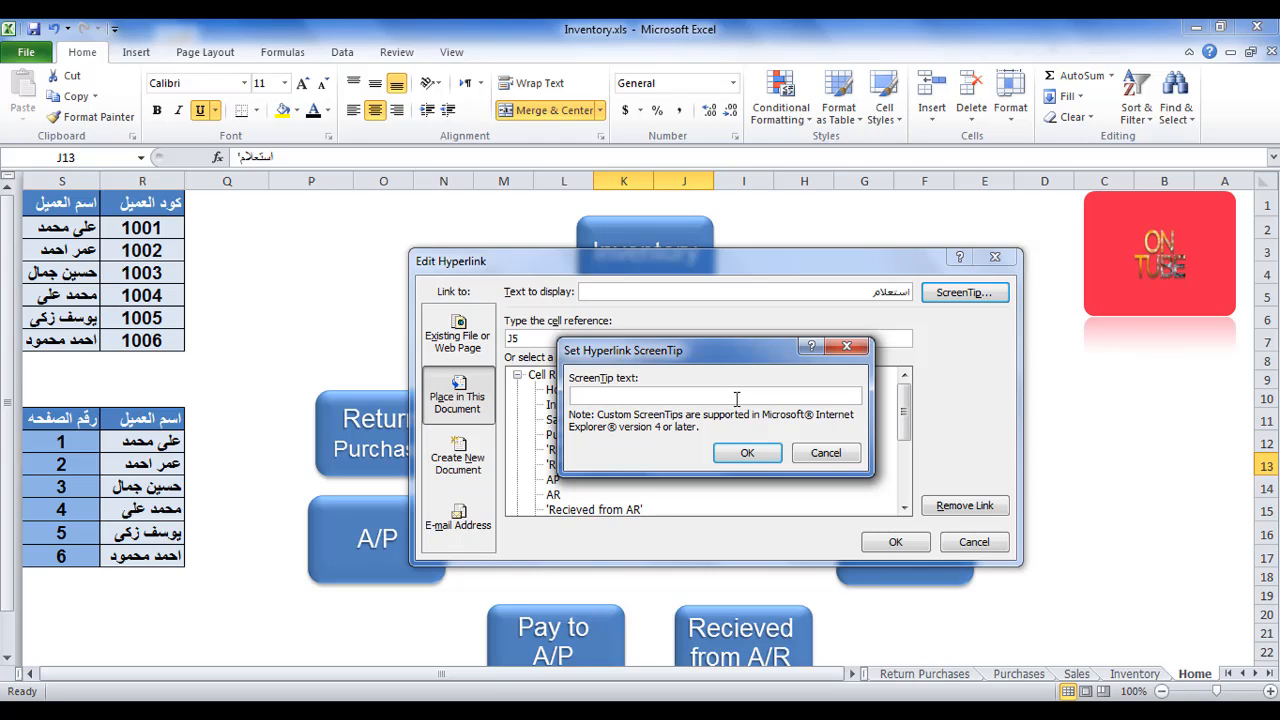
pyautogui.write('ذهاب')
pyautogui.click(745, 453)
pyautogui.click(885, 544)
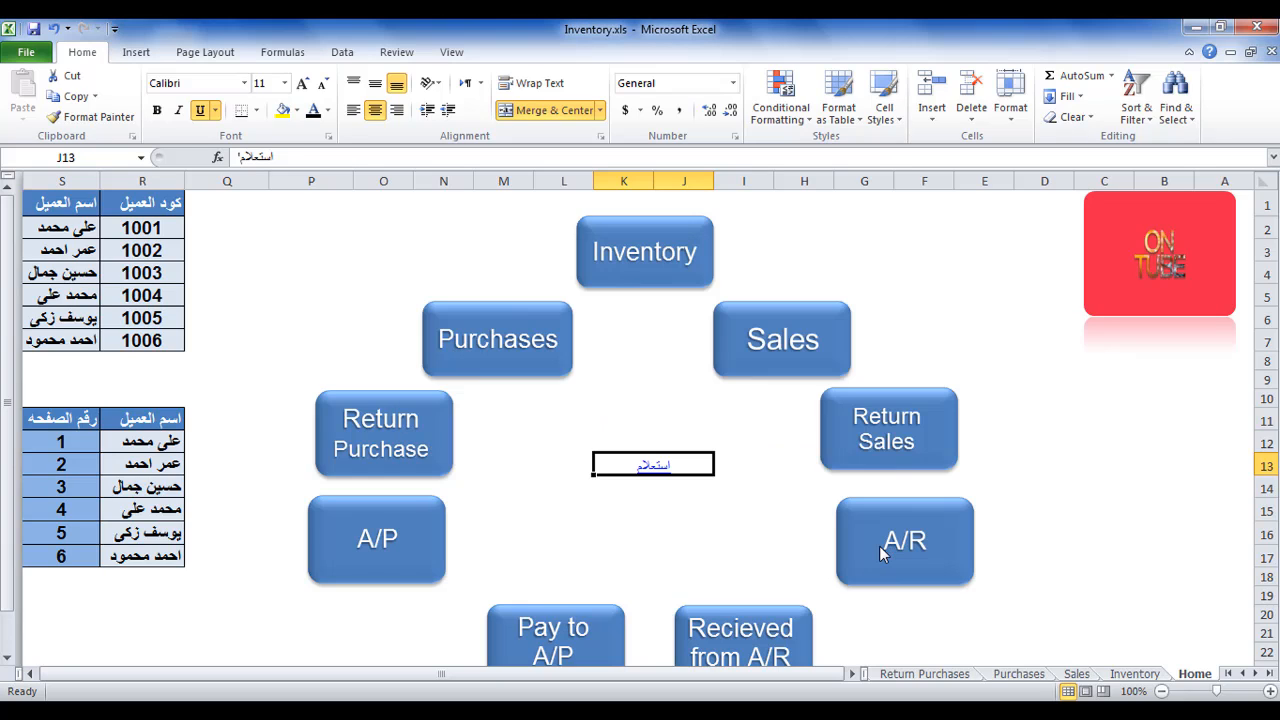
# Follow the استعلام link to sheet 1 and return to the Home sheet.
pyautogui.moveTo(667, 478)
pyautogui.click(667, 477)
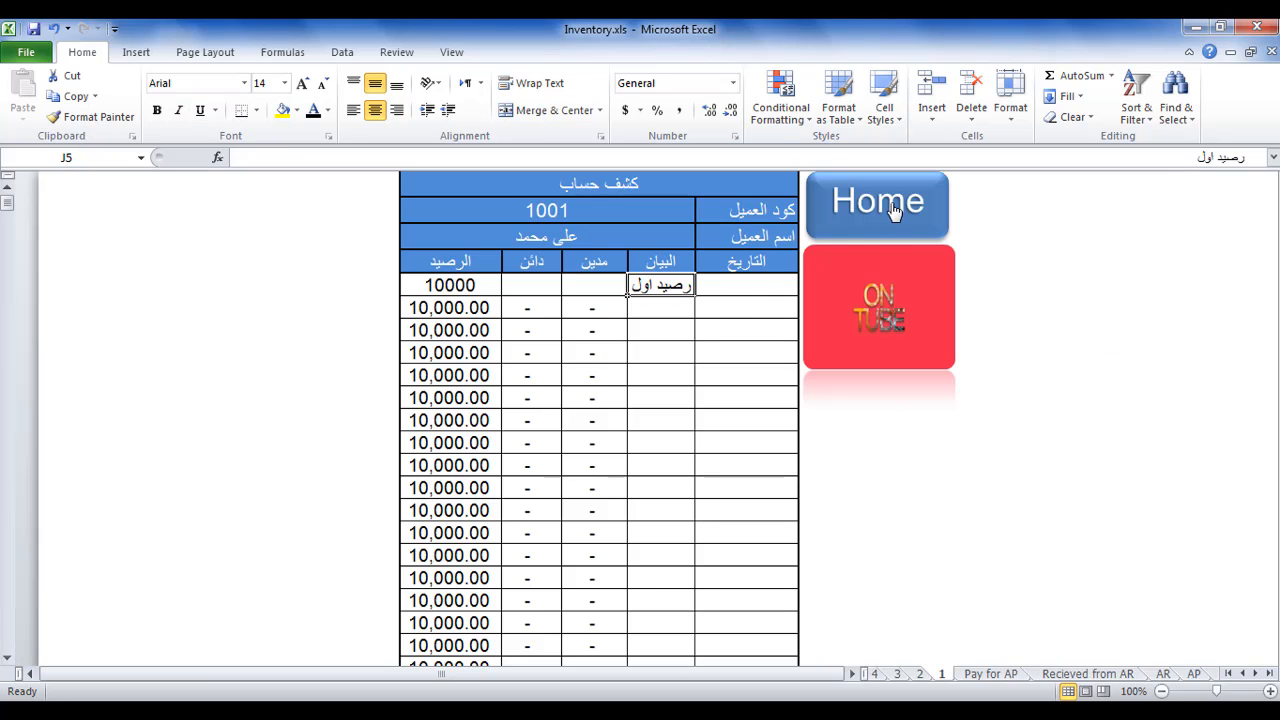
pyautogui.moveTo(895, 215)
pyautogui.click(895, 215)
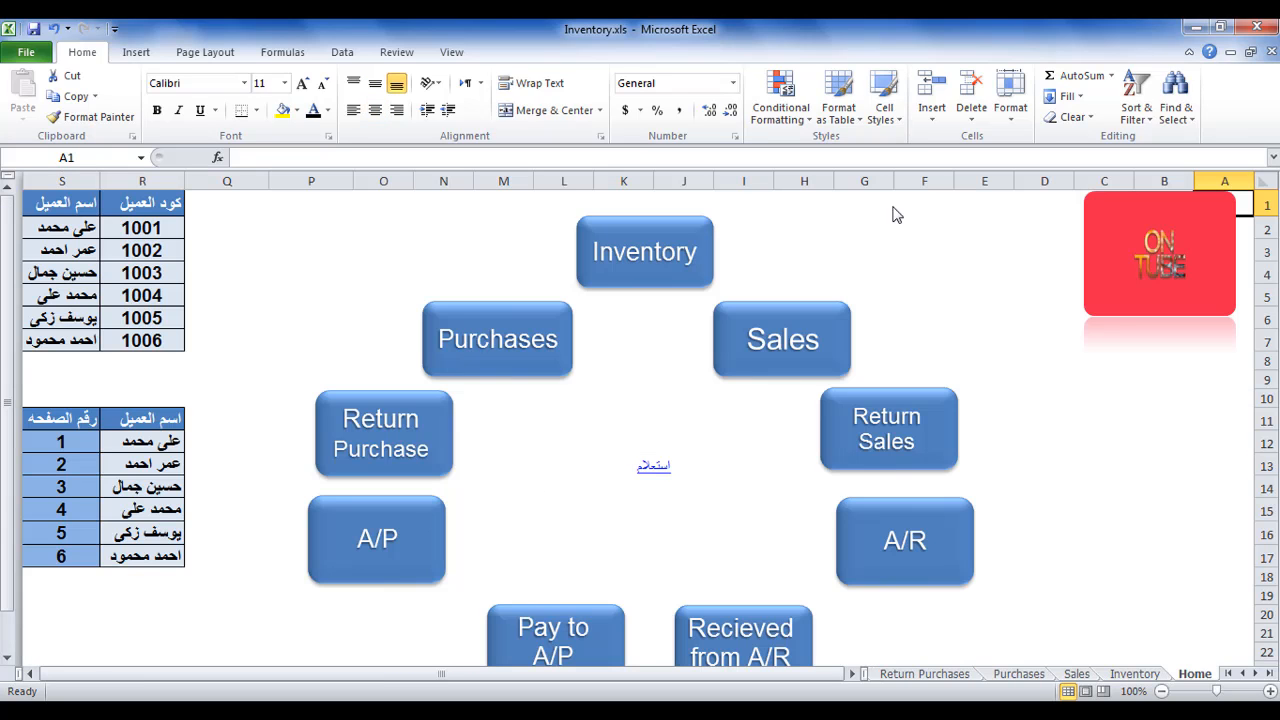
# Open cell J13 for editing and leave it unchanged, test its link once more, and return to Home.
pyautogui.click(687, 464)
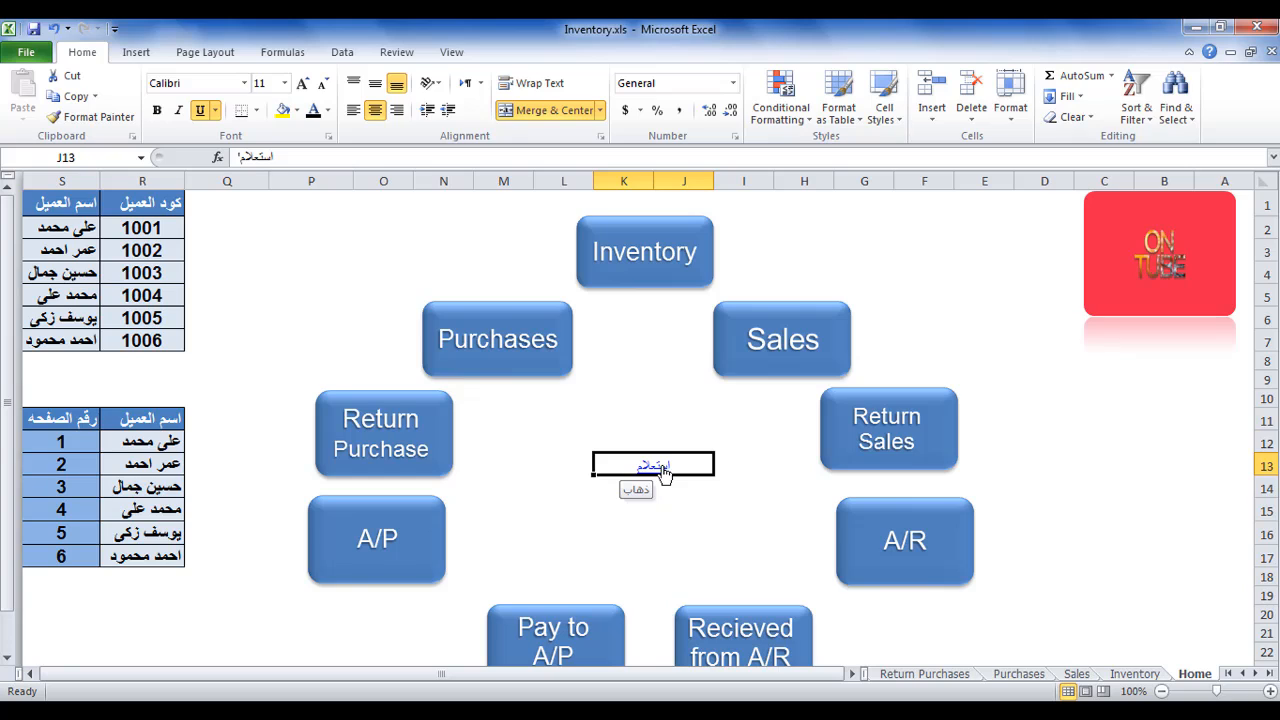
pyautogui.doubleClick(700, 466)
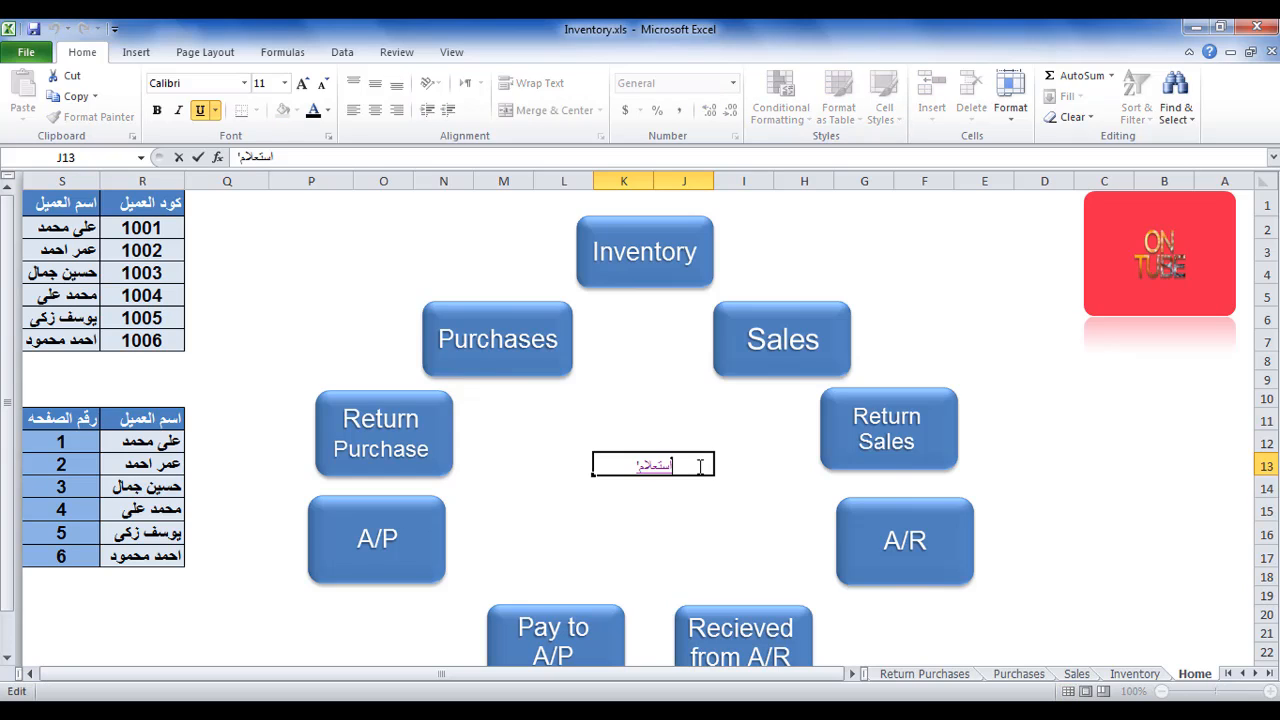
pyautogui.click(694, 486)
pyautogui.click(690, 460)
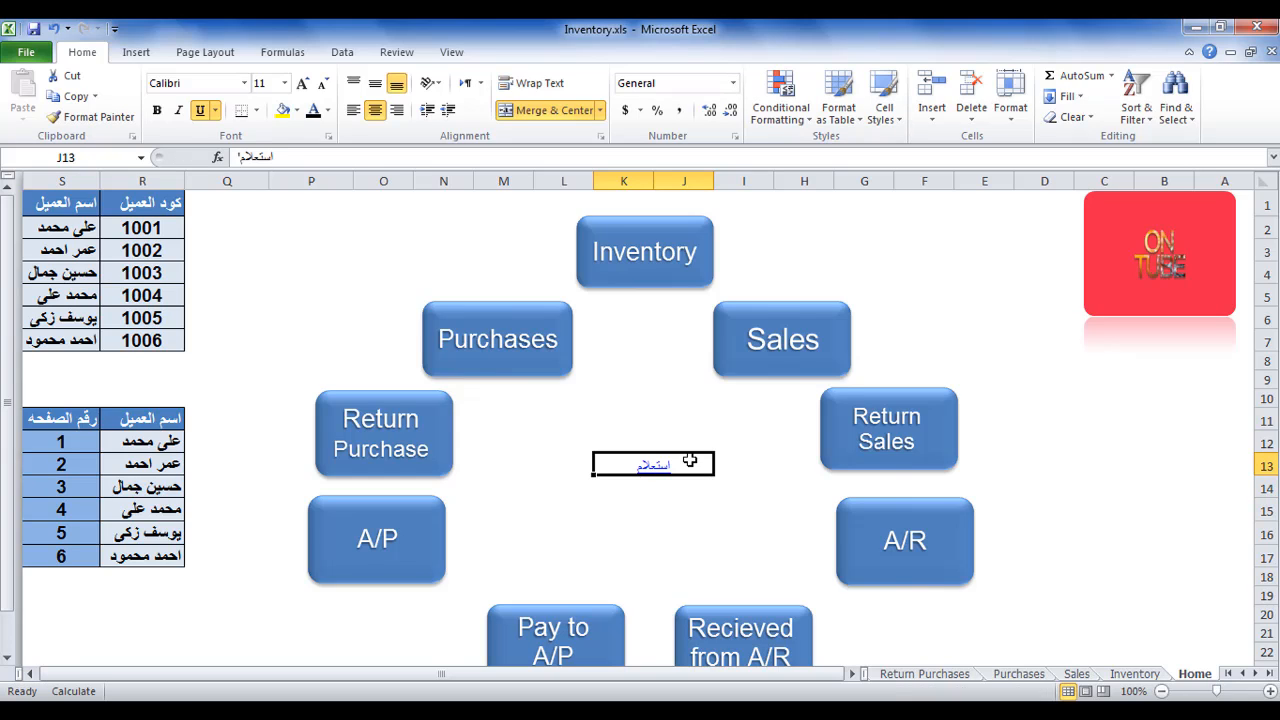
pyautogui.click(654, 465)
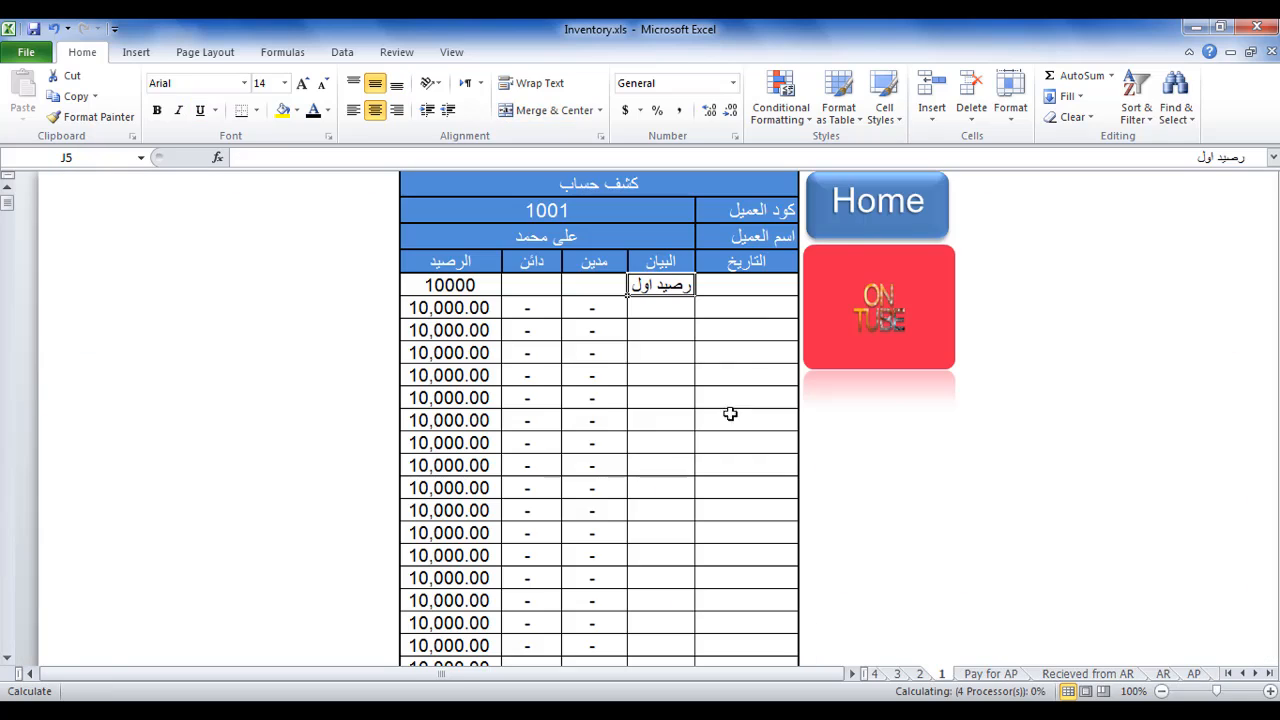
pyautogui.click(859, 224)
# Delete the hyperlink text from merged cell J13.
pyautogui.click(680, 462)
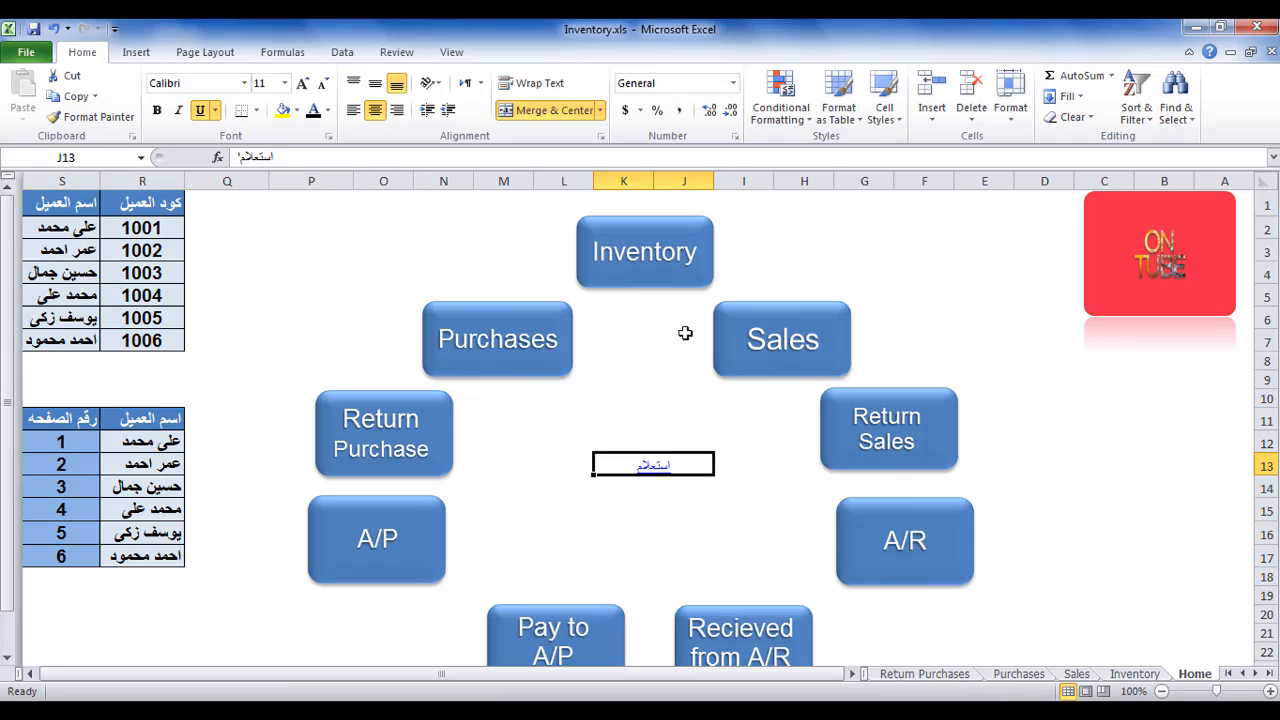
pyautogui.rightClick(680, 468)
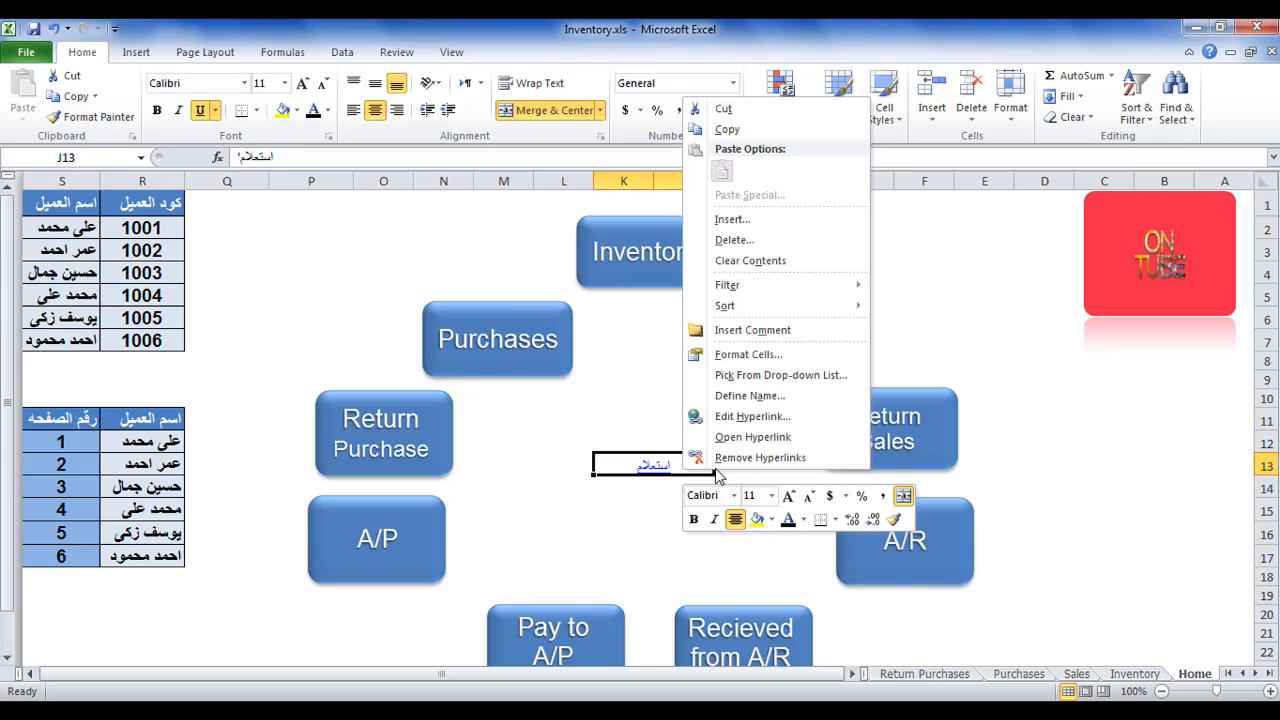
pyautogui.click(705, 456)
pyautogui.press('Delete')
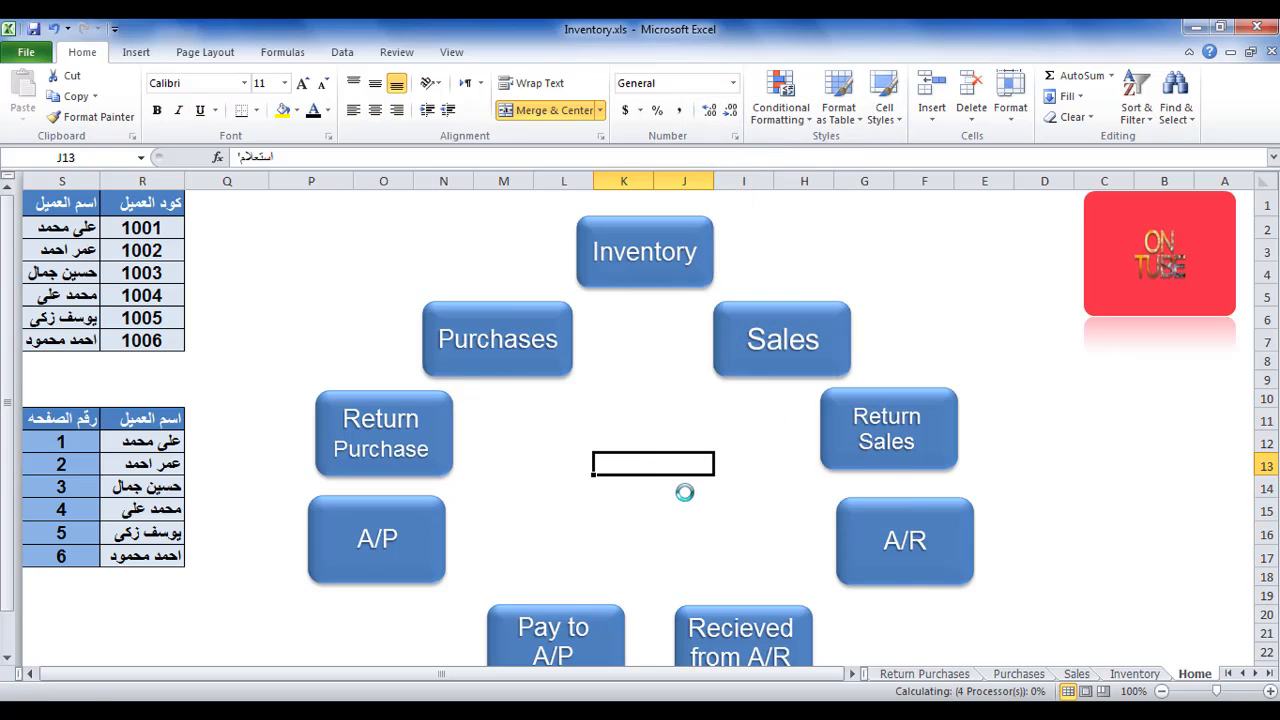
pyautogui.click(686, 490)
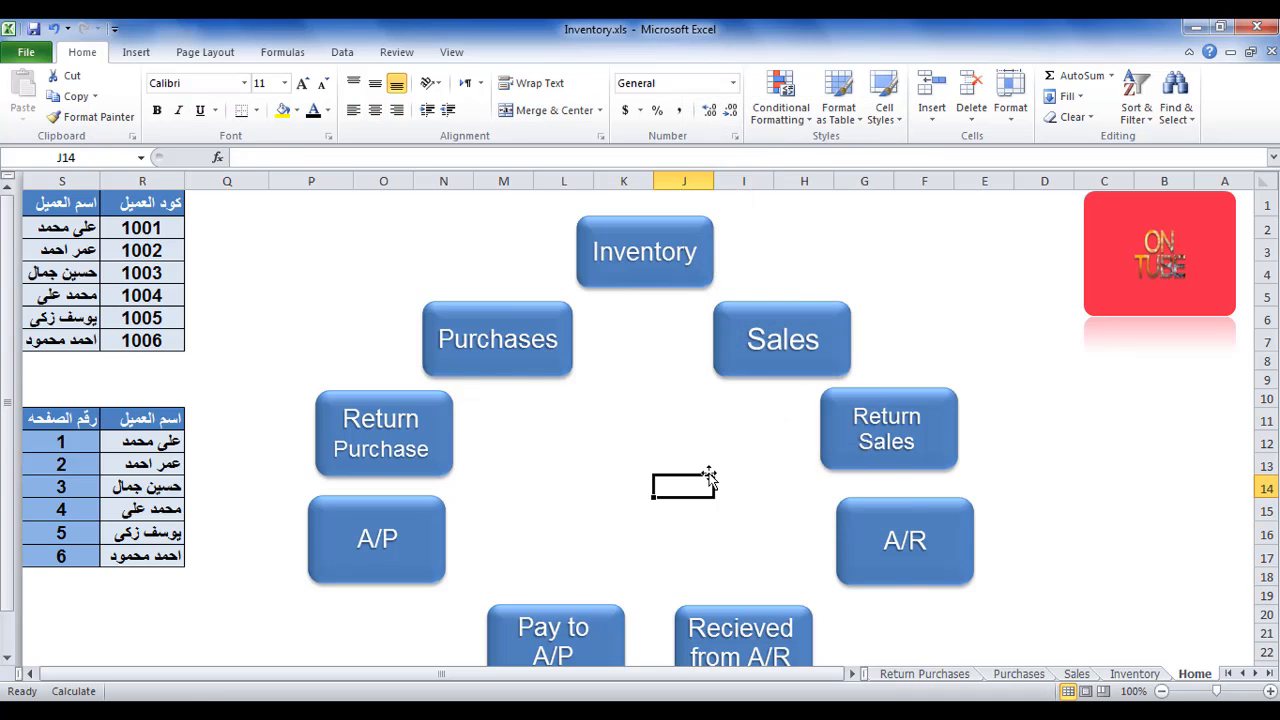
# Draw a rounded rectangle about 3.3 cm wide and 2 cm high amid the Home sheet's shapes and label it استعلام.
pyautogui.click(140, 54)
pyautogui.click(203, 110)
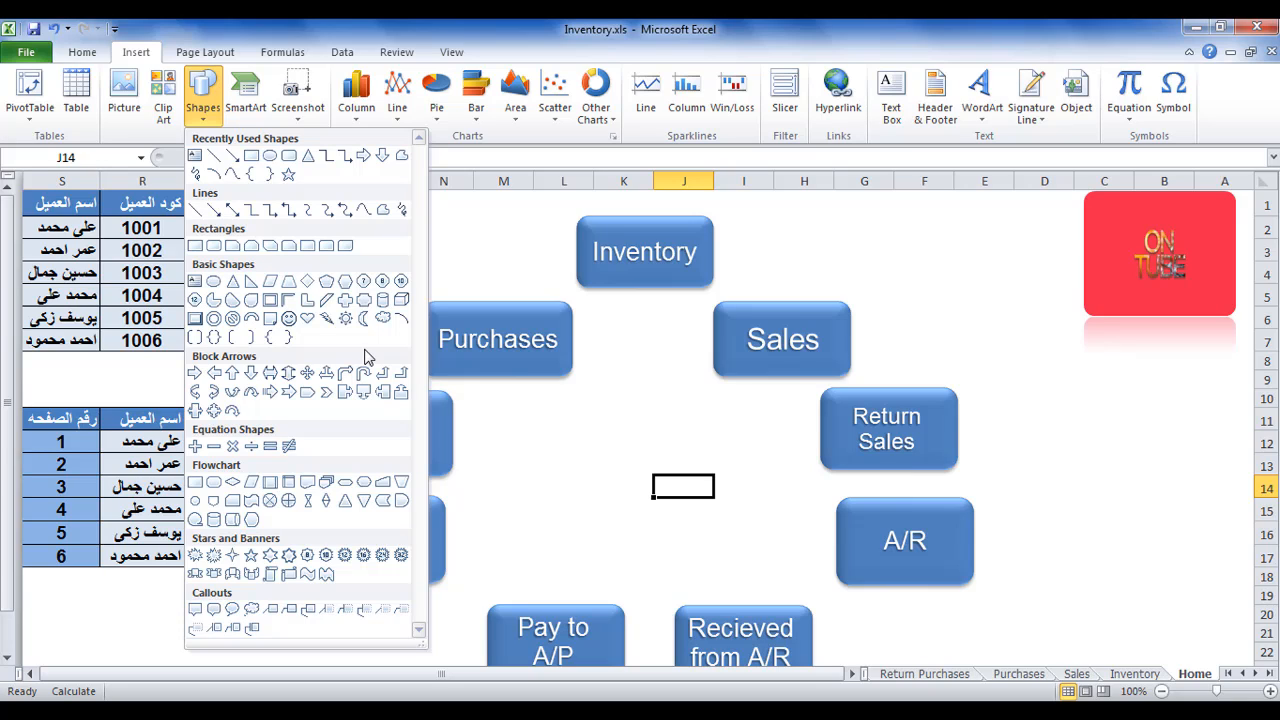
pyautogui.click(289, 156)
pyautogui.moveTo(712, 436); pyautogui.dragTo(603, 510)
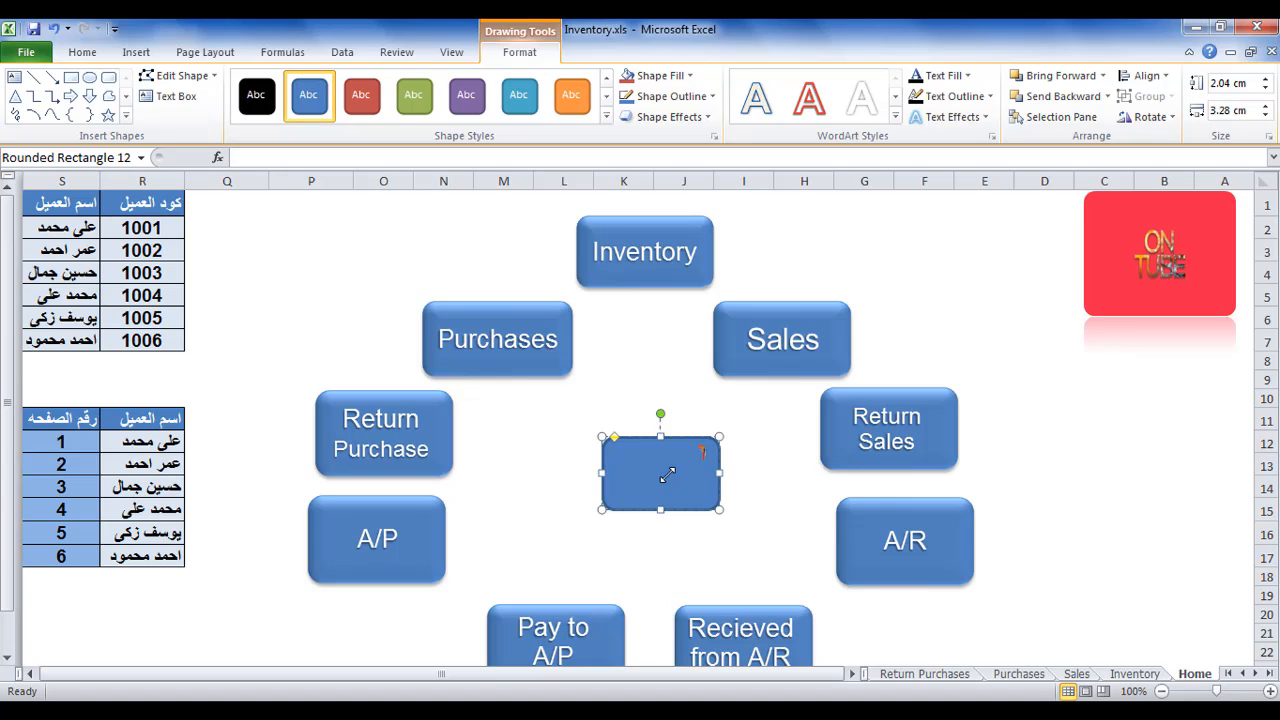
pyautogui.write('استعلام')
# Set the استعلام shape's text to size 28 and center it vertically and horizontally.
pyautogui.click(82, 52)
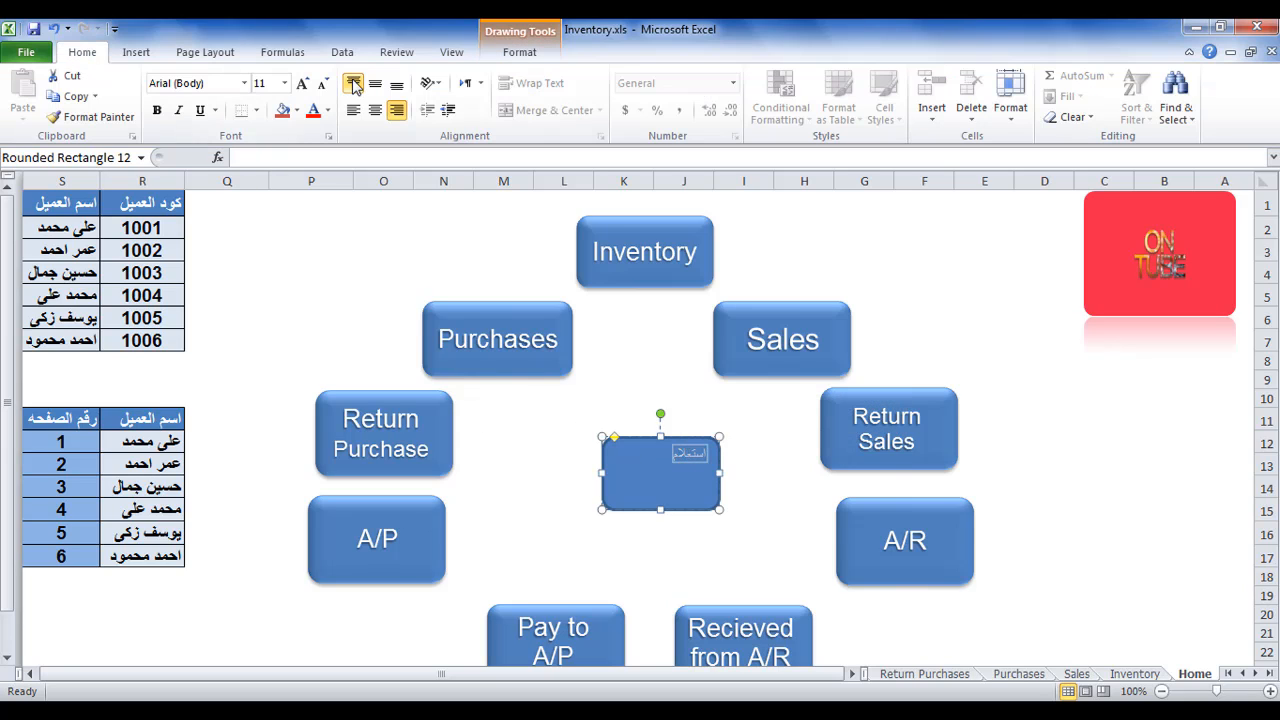
pyautogui.click(302, 84)
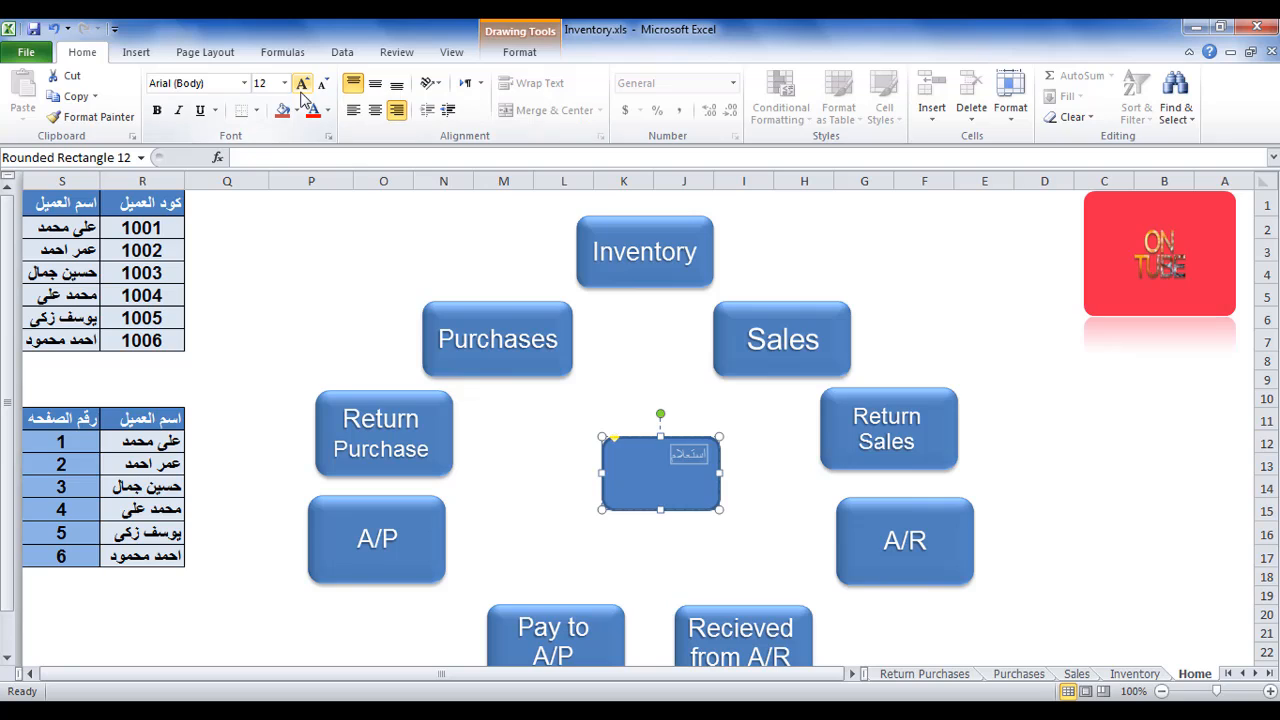
pyautogui.click(302, 84)
pyautogui.click(302, 84)
pyautogui.click(302, 84)
pyautogui.click(302, 84)
pyautogui.click(302, 84)
pyautogui.click(302, 84)
pyautogui.click(302, 84)
pyautogui.click(302, 84)
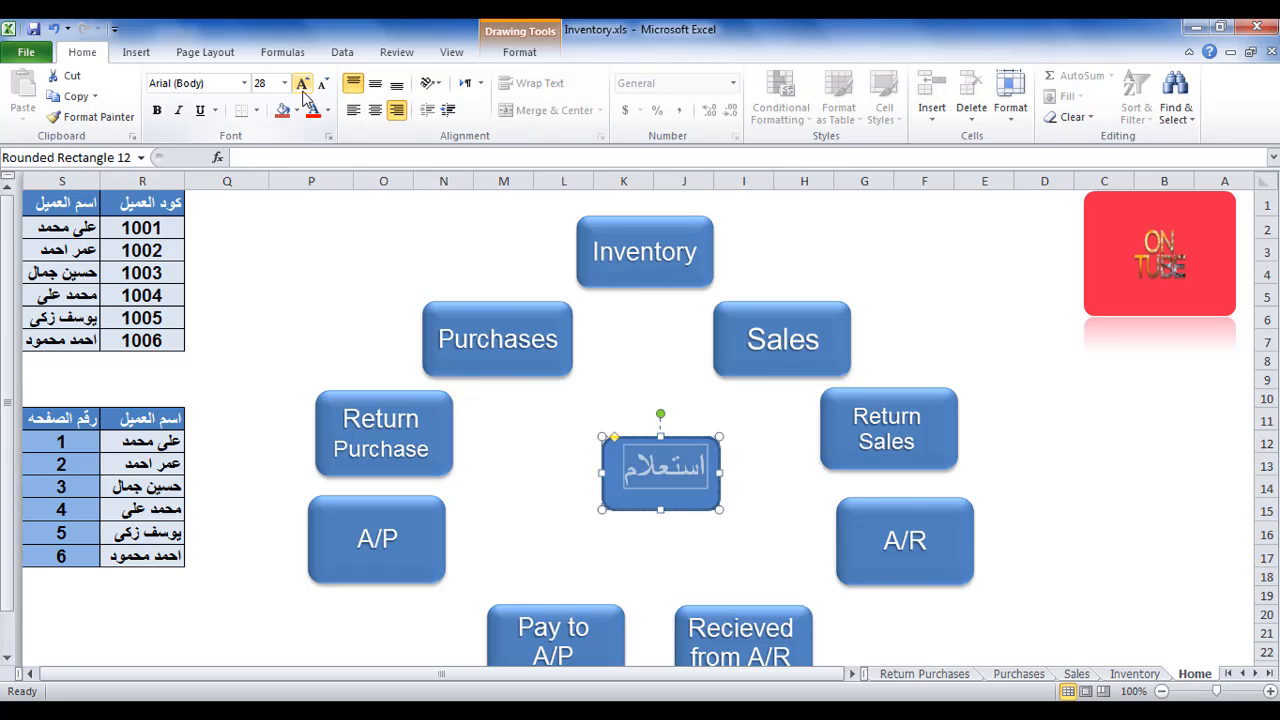
pyautogui.click(375, 84)
pyautogui.click(375, 110)
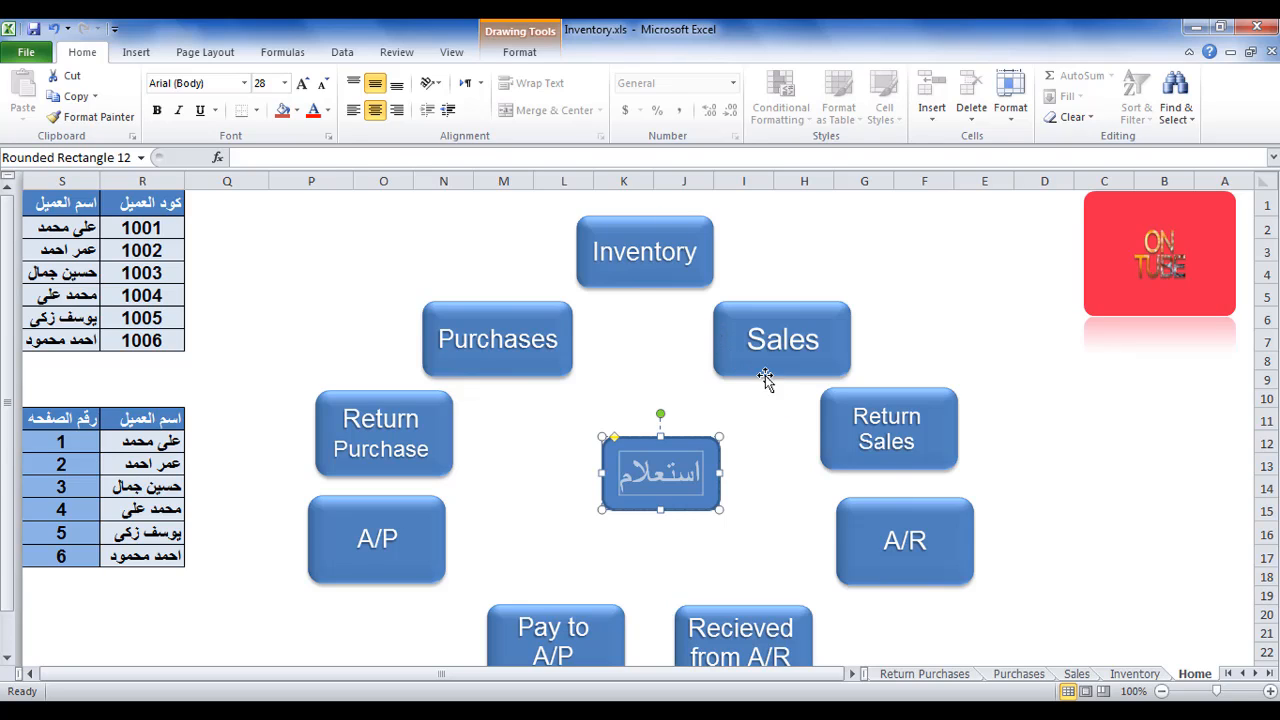
# Apply the second preset shape effect in the first row to the استعلام rectangle.
pyautogui.click(525, 58)
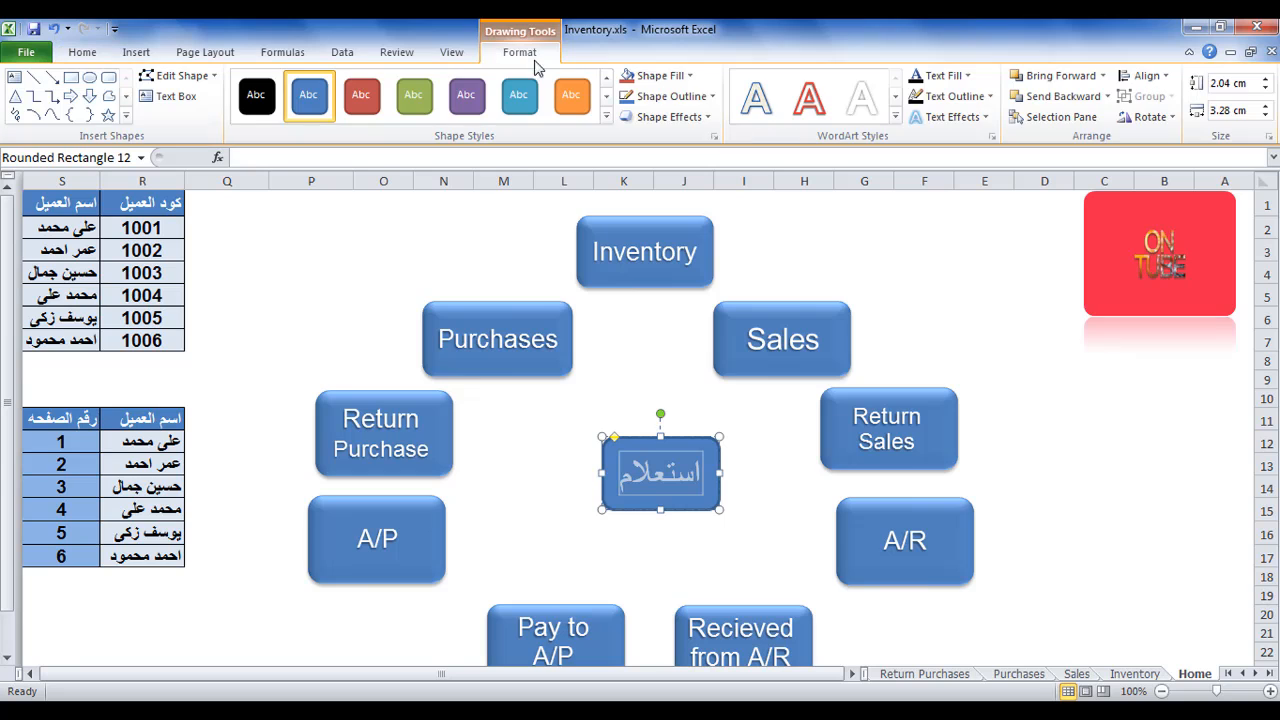
pyautogui.click(668, 117)
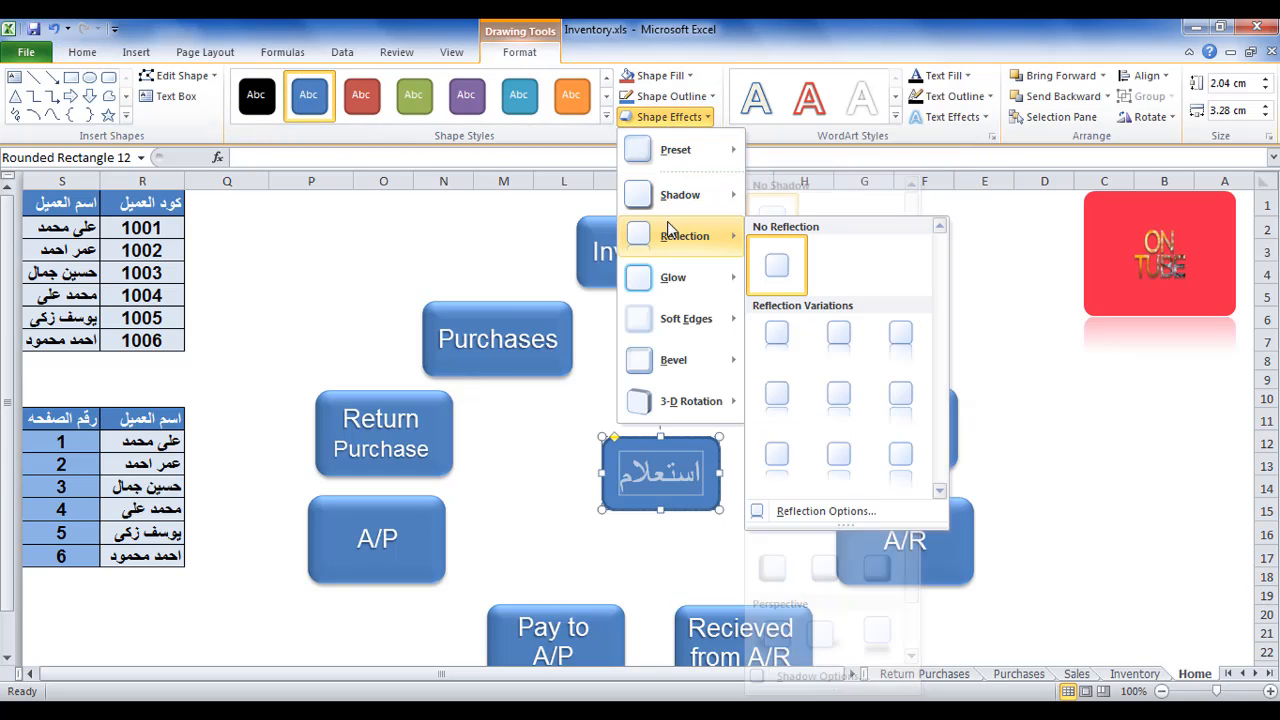
pyautogui.moveTo(675, 167)
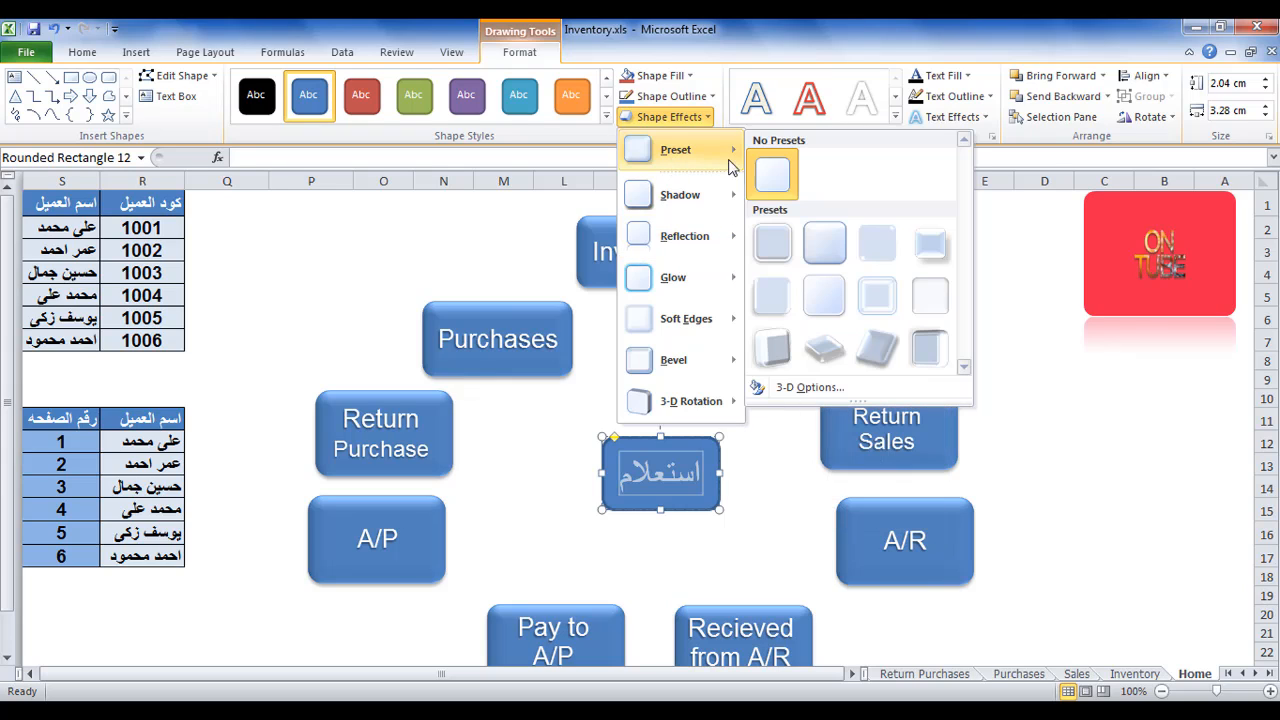
pyautogui.click(831, 248)
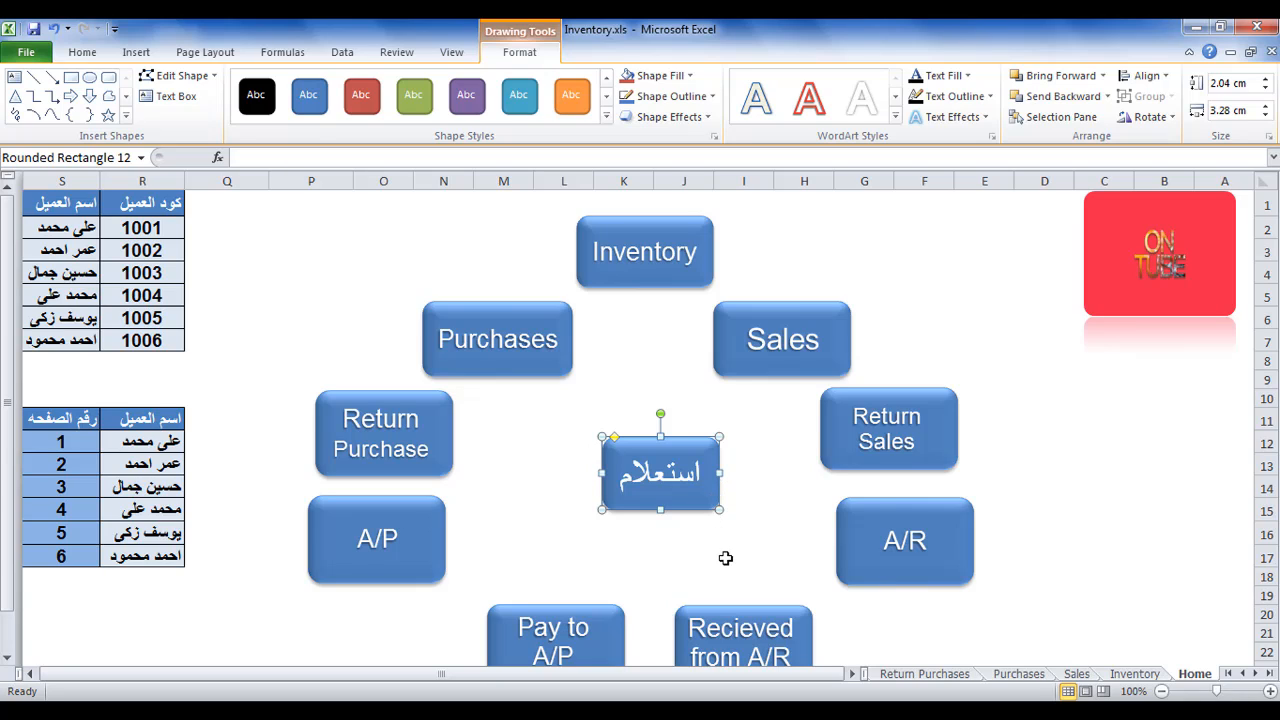
# Insert a hyperlink on the استعلام shape to cell A1 of sheet '1' with the ScreenTip ذهاب.
pyautogui.rightClick(674, 500)
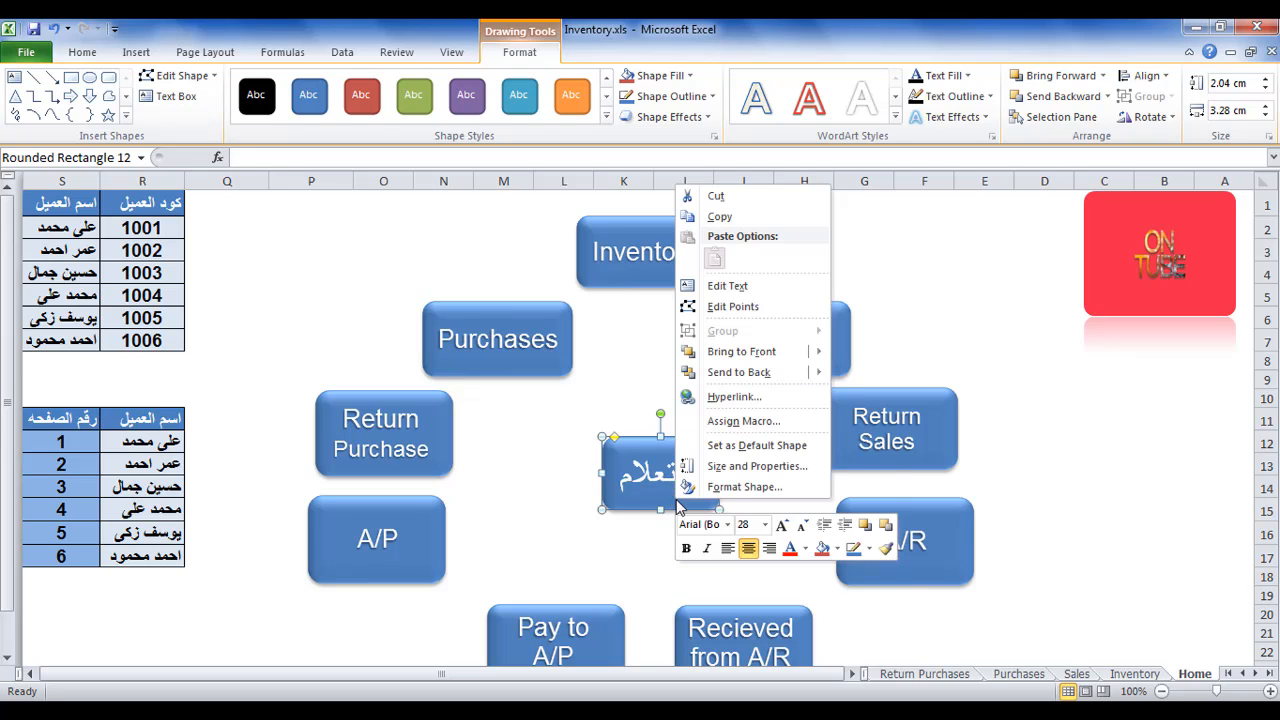
pyautogui.click(752, 400)
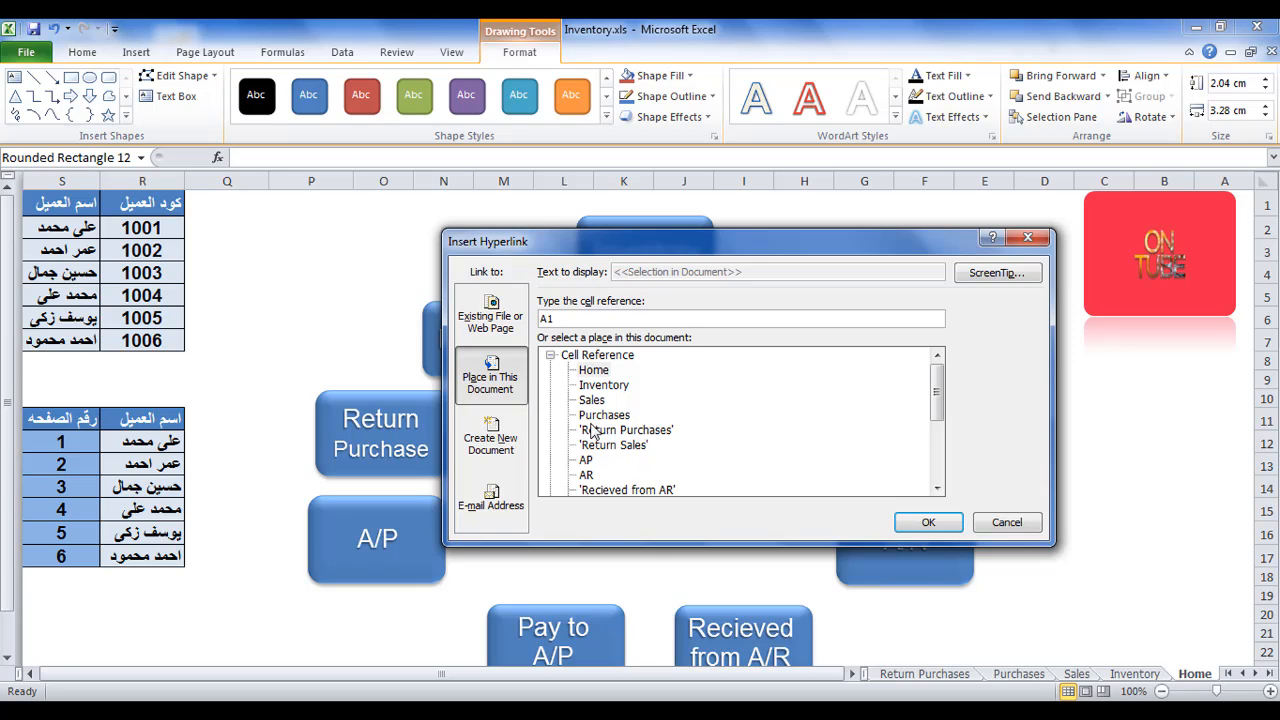
pyautogui.scroll(-3, 593, 430)
pyautogui.scroll(1, 593, 425)
pyautogui.scroll(-1, 595, 415)
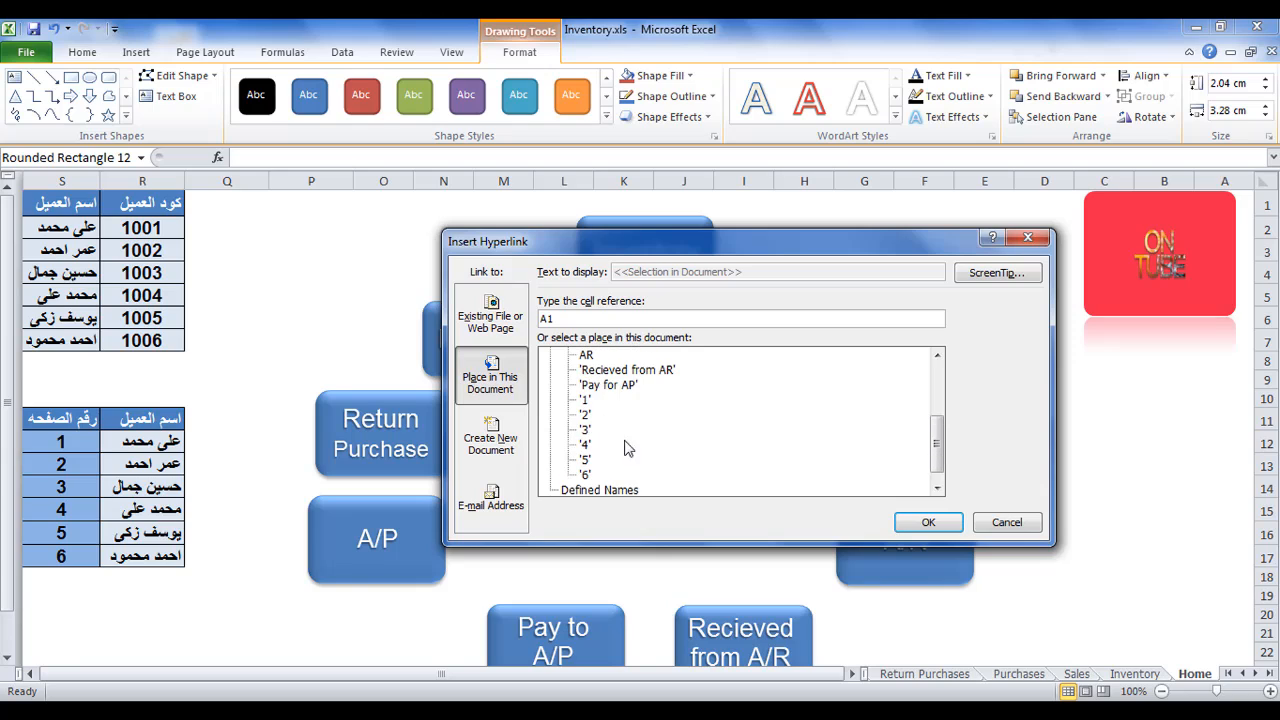
pyautogui.click(585, 400)
pyautogui.click(1002, 277)
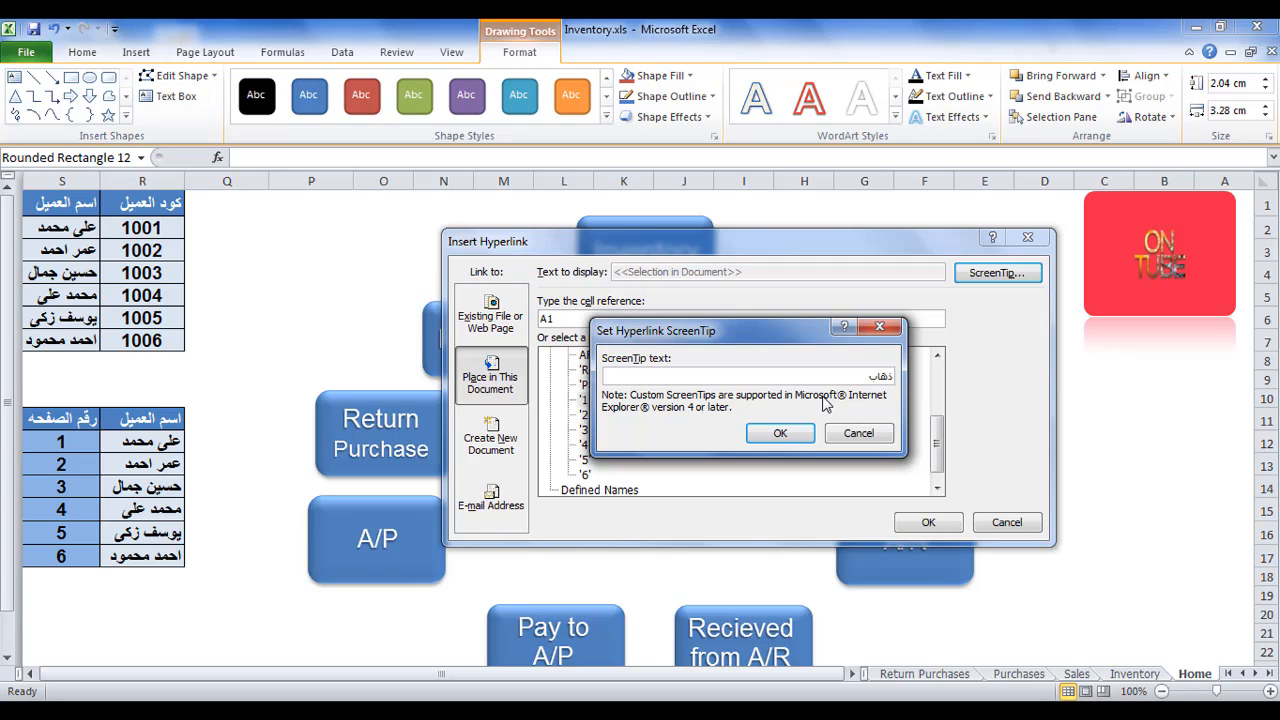
pyautogui.click(797, 438)
pyautogui.click(906, 517)
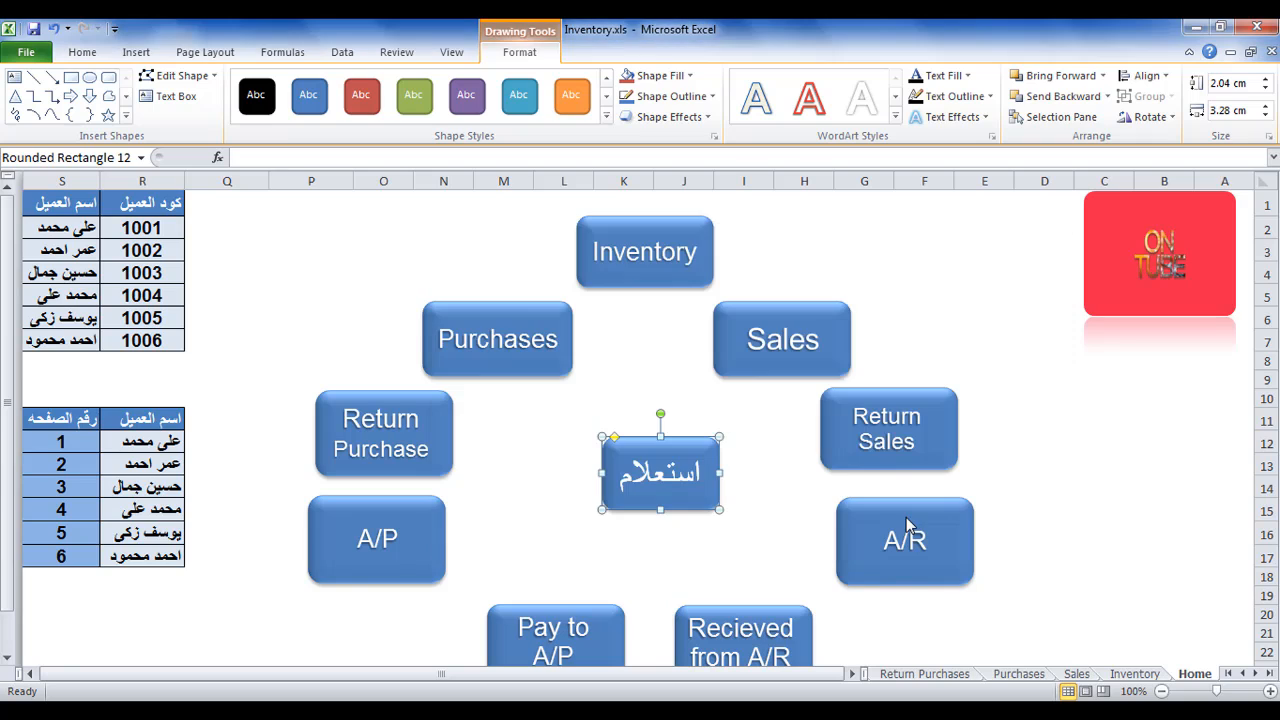
# Test the استعلام shape's hyperlink by following it to sheet '1' and returning to the Home sheet, twice.
pyautogui.click(730, 534)
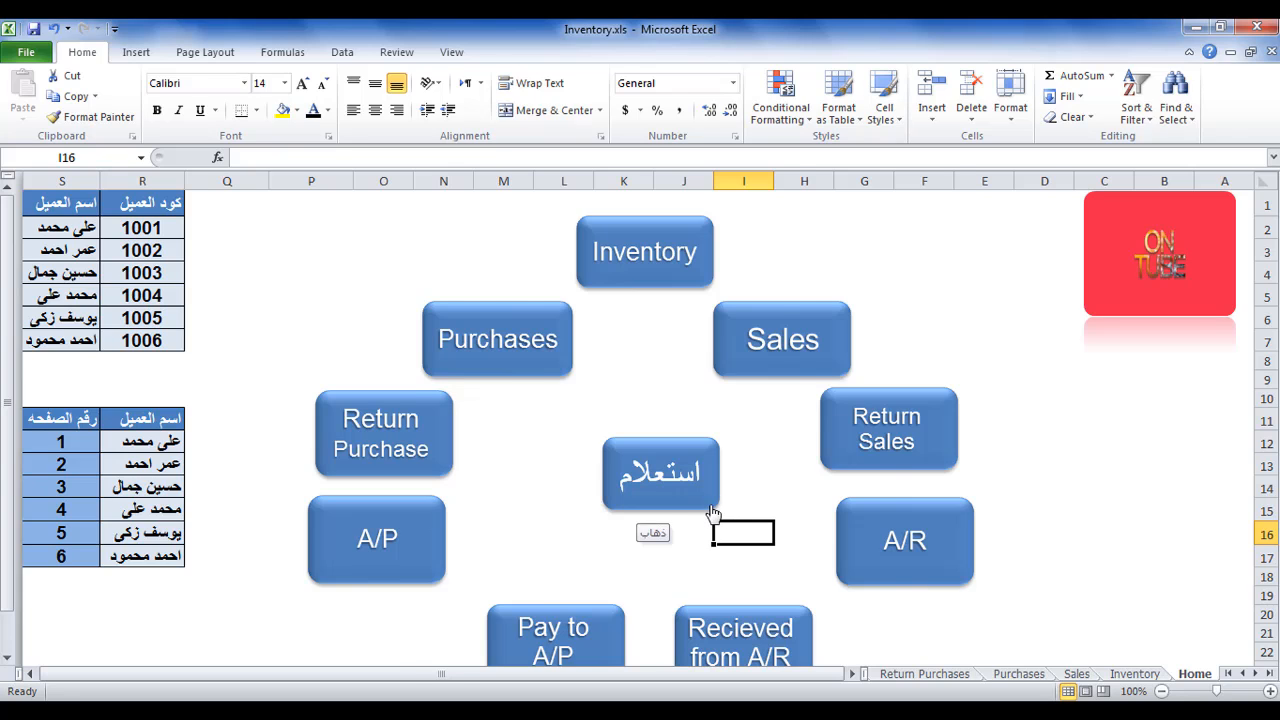
pyautogui.click(711, 514)
pyautogui.click(868, 218)
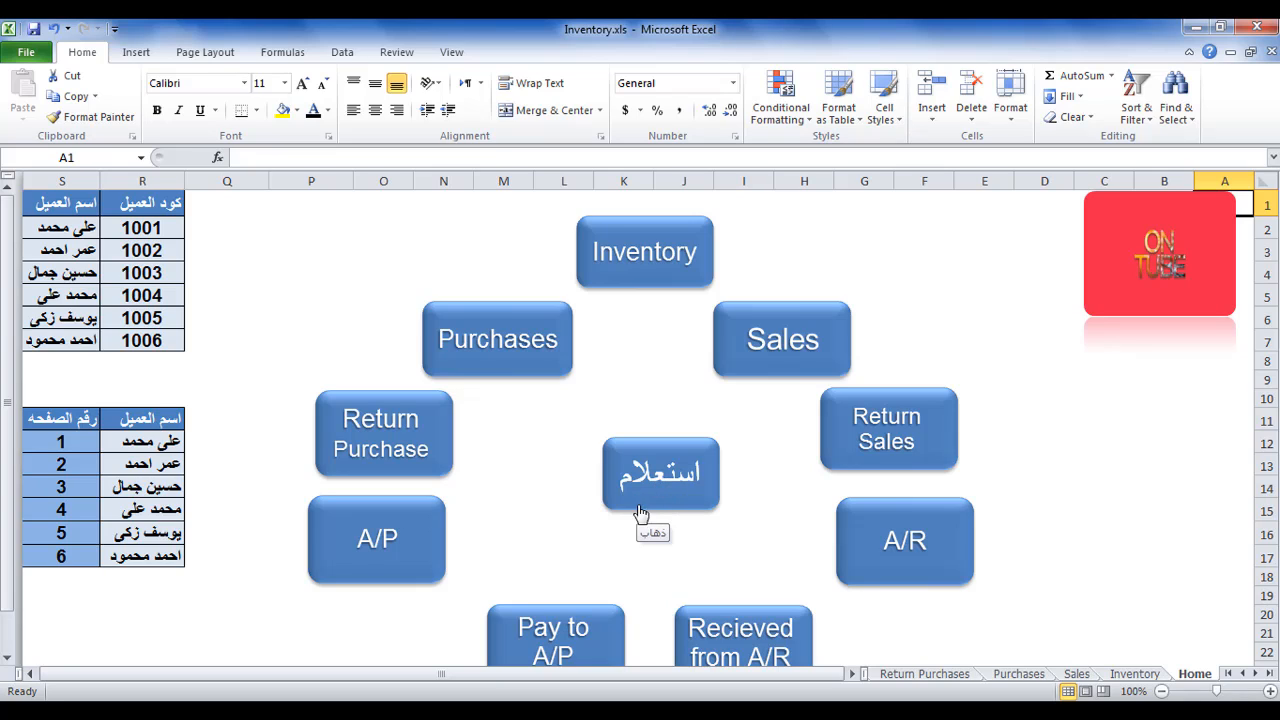
pyautogui.click(672, 512)
pyautogui.click(868, 219)
pyautogui.scroll(-1, 586, 405)
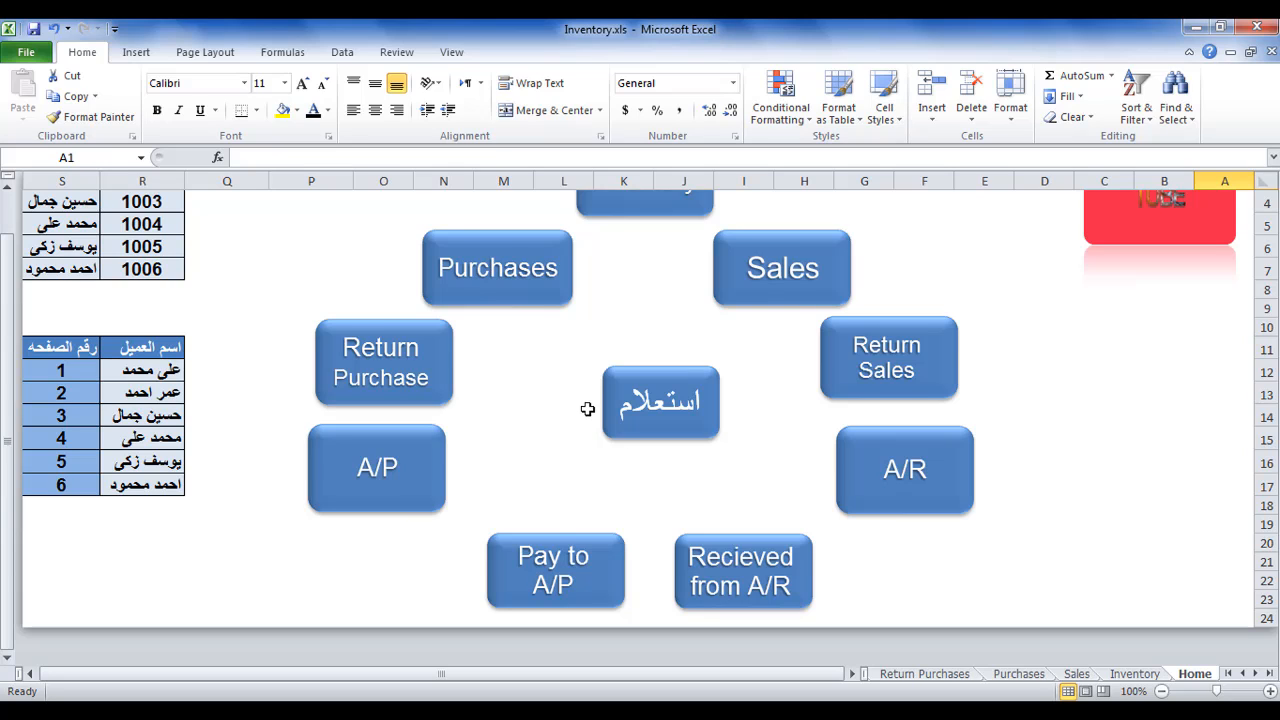
pyautogui.scroll(1, 588, 408)
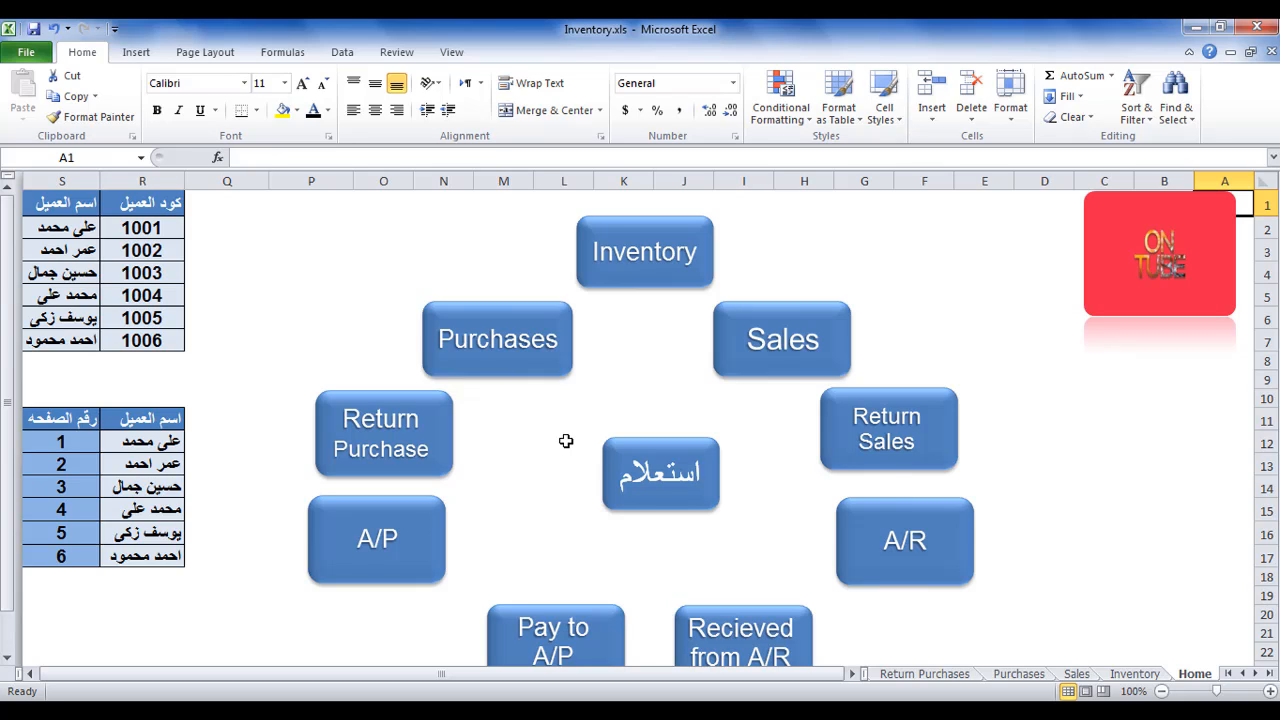
pyautogui.click(564, 443)
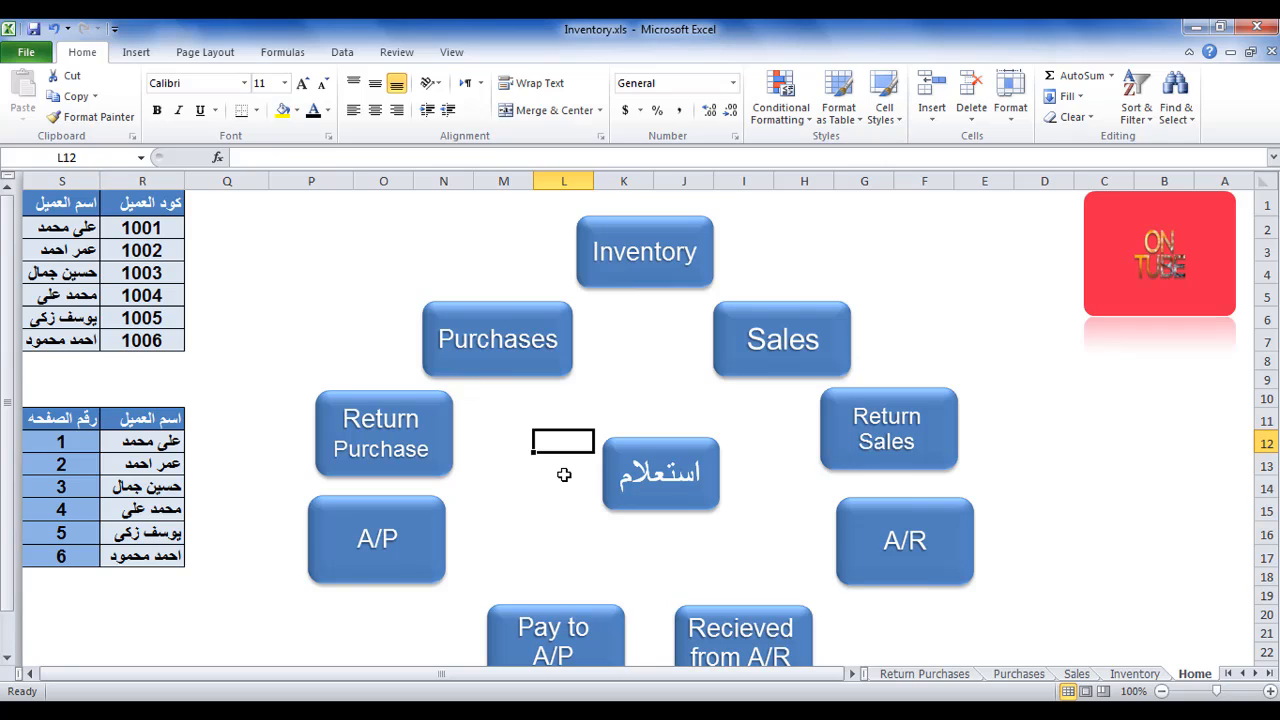
pyautogui.click(648, 530)
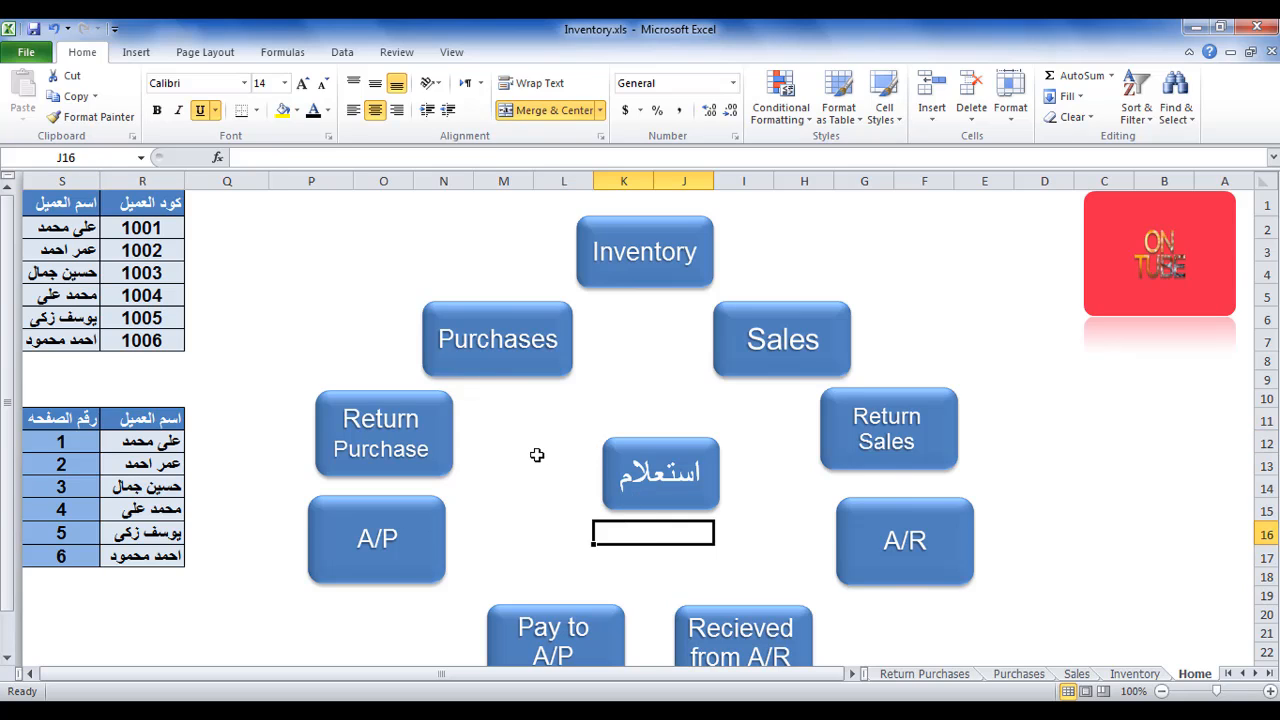
pyautogui.click(537, 455)
pyautogui.scroll(-1, 537, 455)
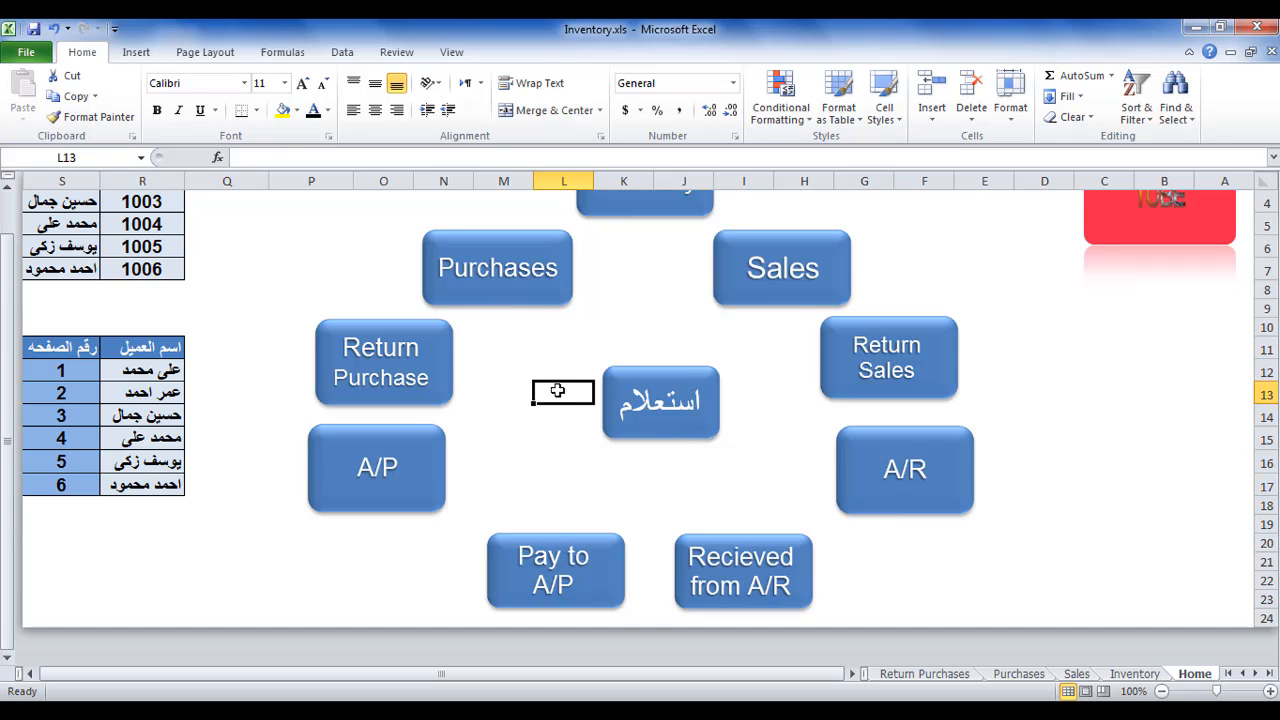
pyautogui.scroll(1, 557, 390)
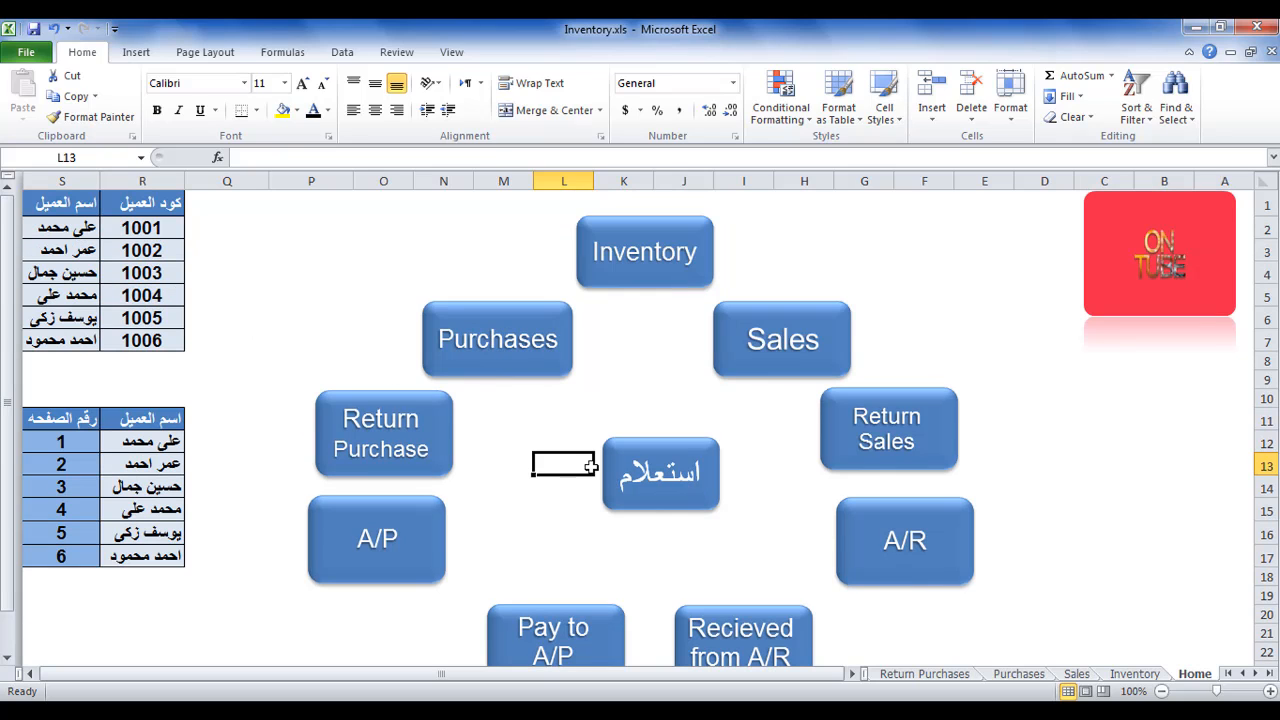
pyautogui.write('عل')
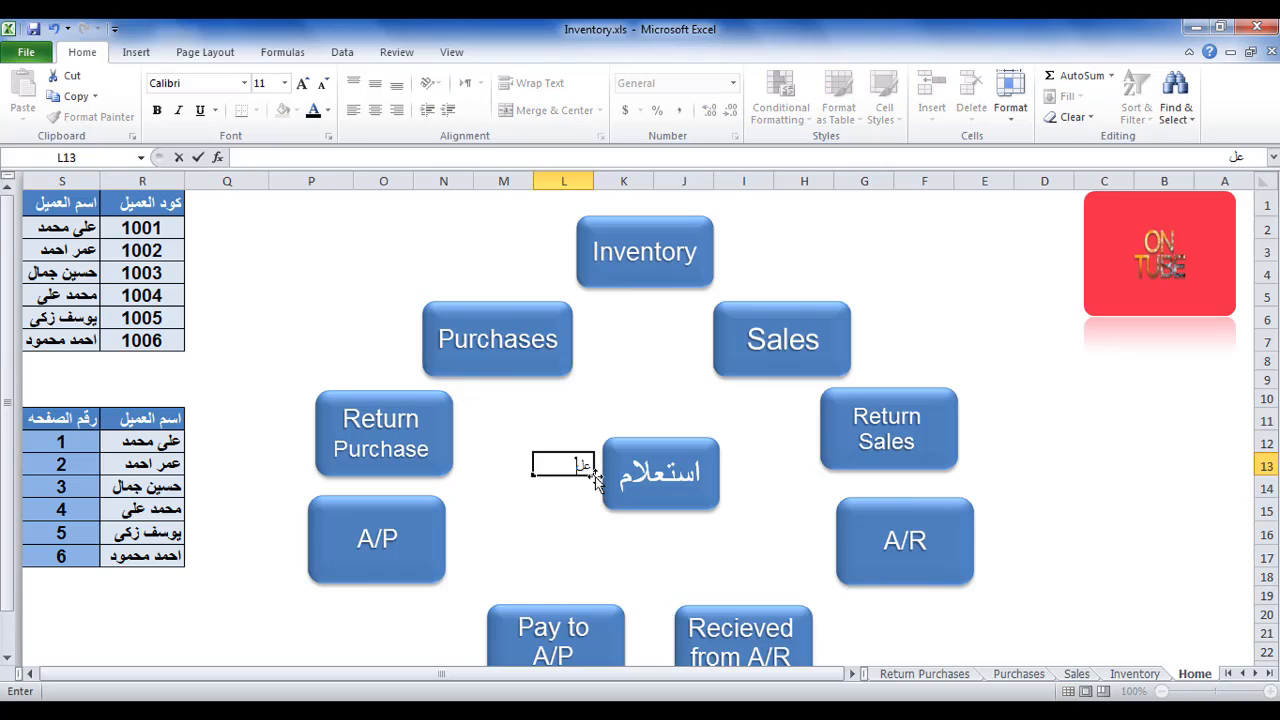
pyautogui.write('ى محمد')
pyautogui.press('Return')
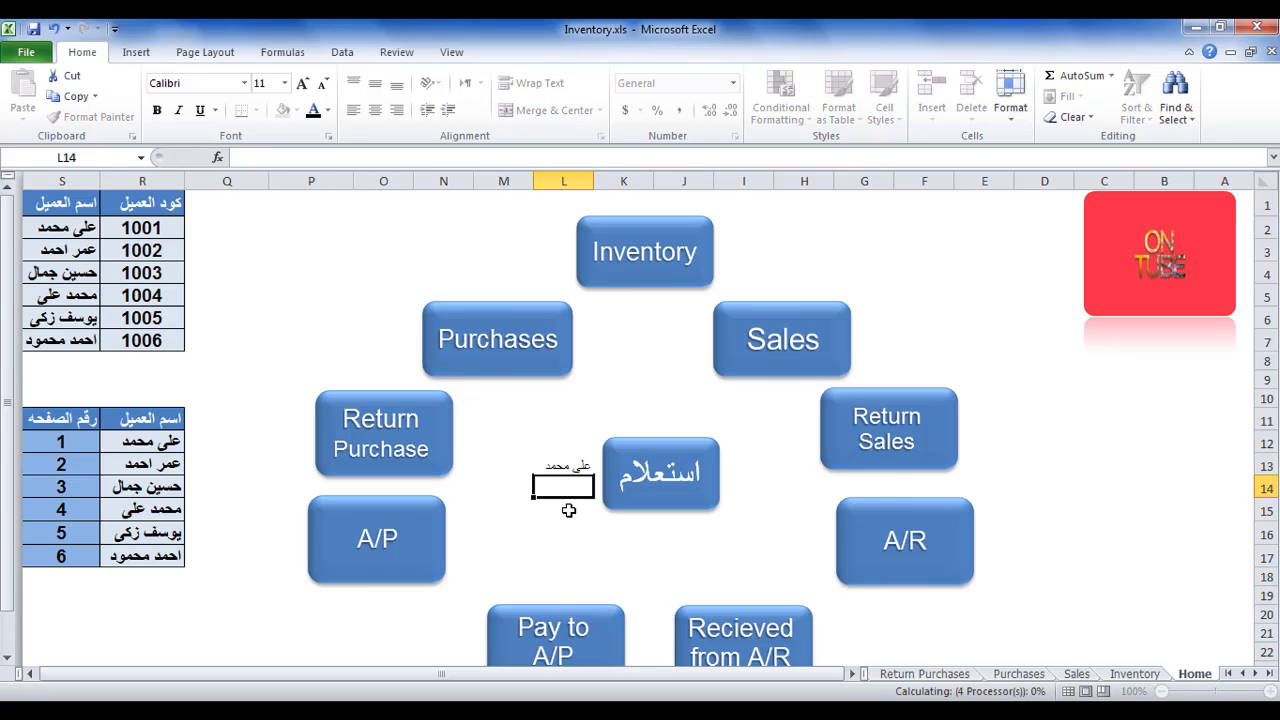
pyautogui.write('عمر')
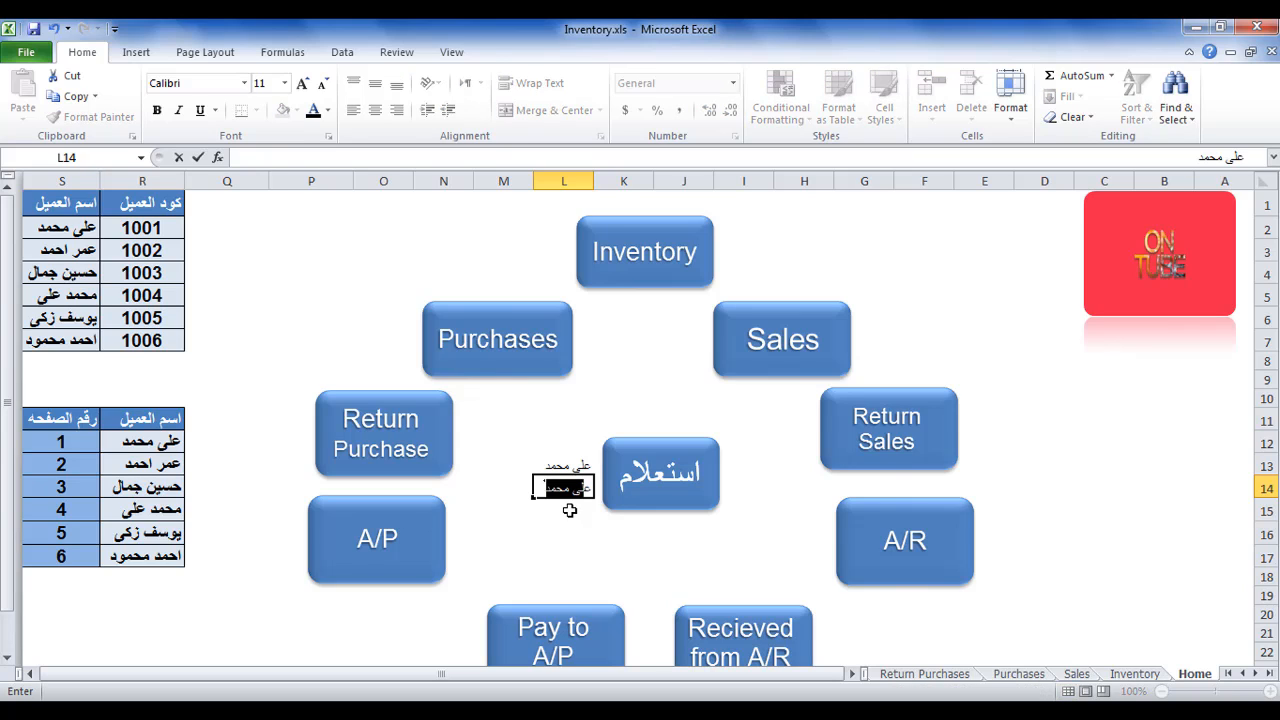
pyautogui.click(620, 534)
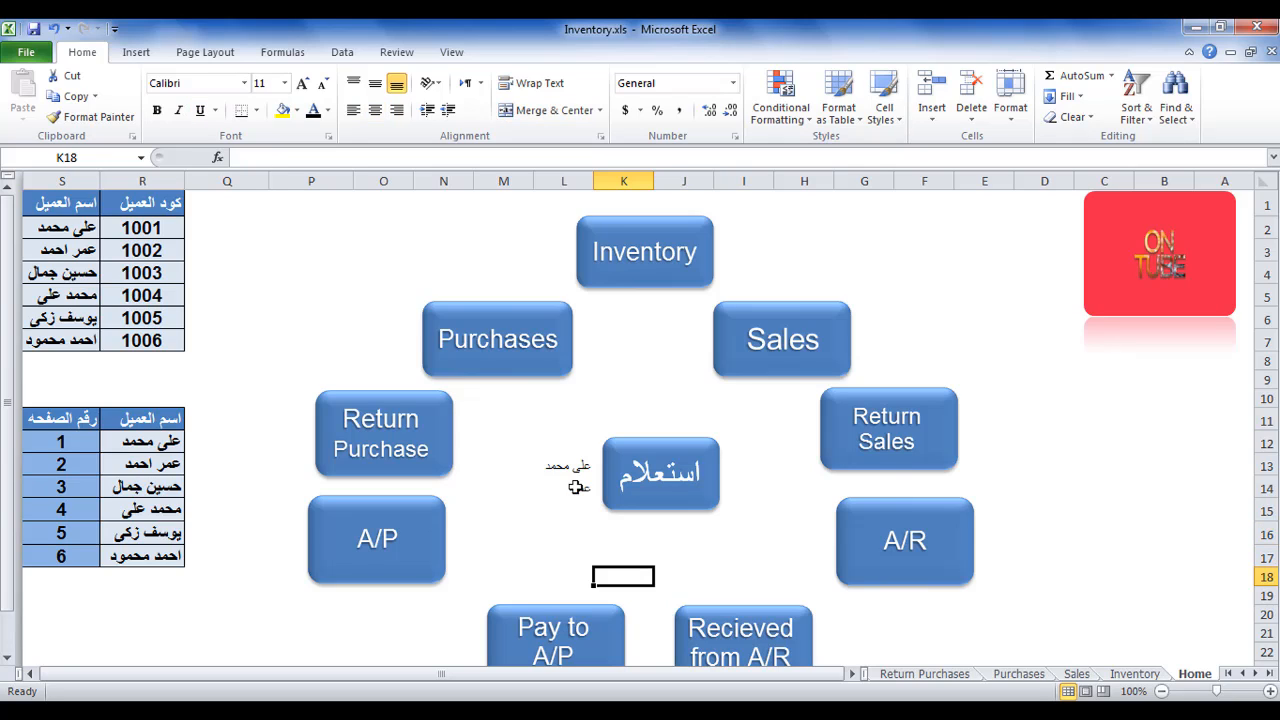
pyautogui.moveTo(570, 488); pyautogui.dragTo(568, 470)
pyautogui.press('Delete')
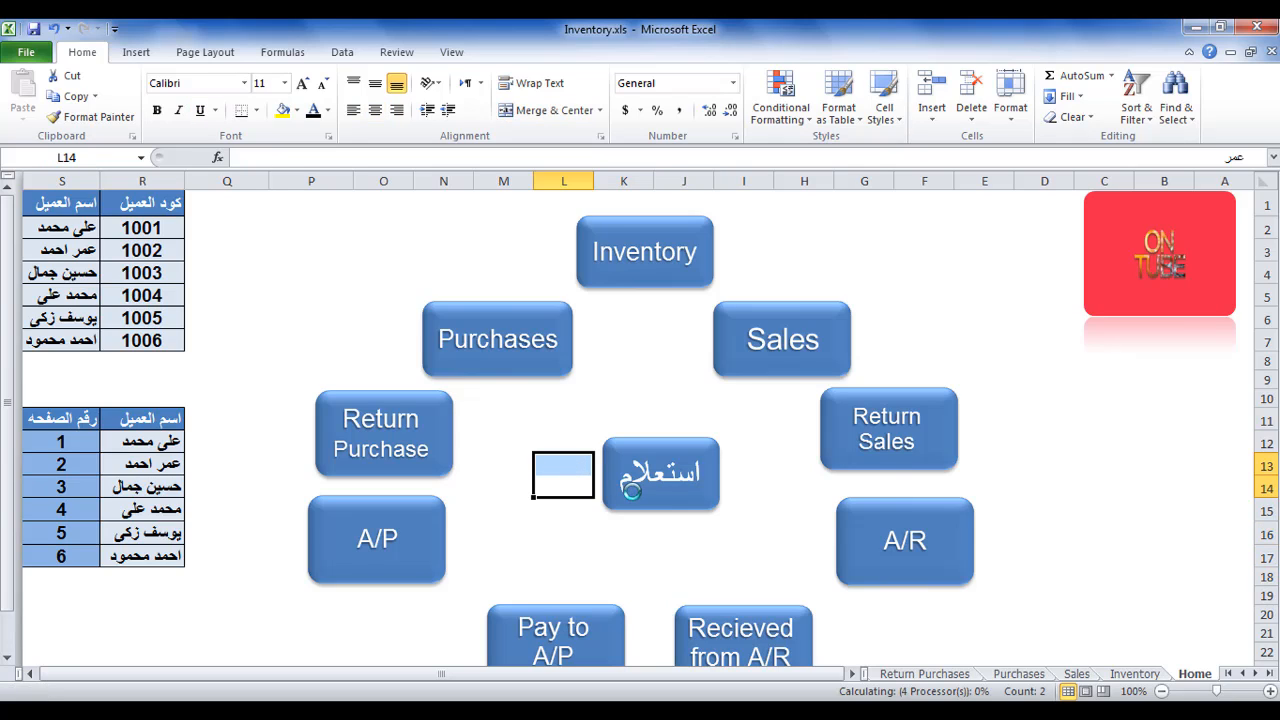
# Remove the hyperlink from the استعلام shape and delete the shape from the Home sheet.
pyautogui.rightClick(650, 497)
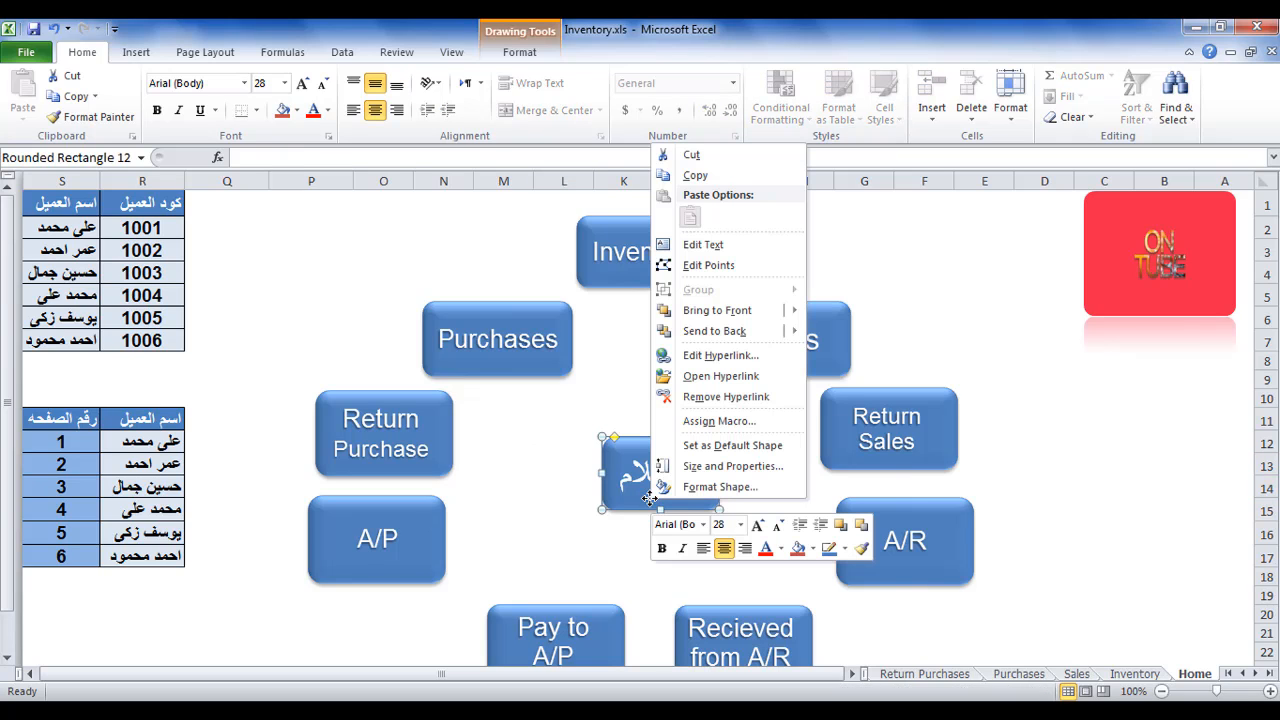
pyautogui.click(725, 396)
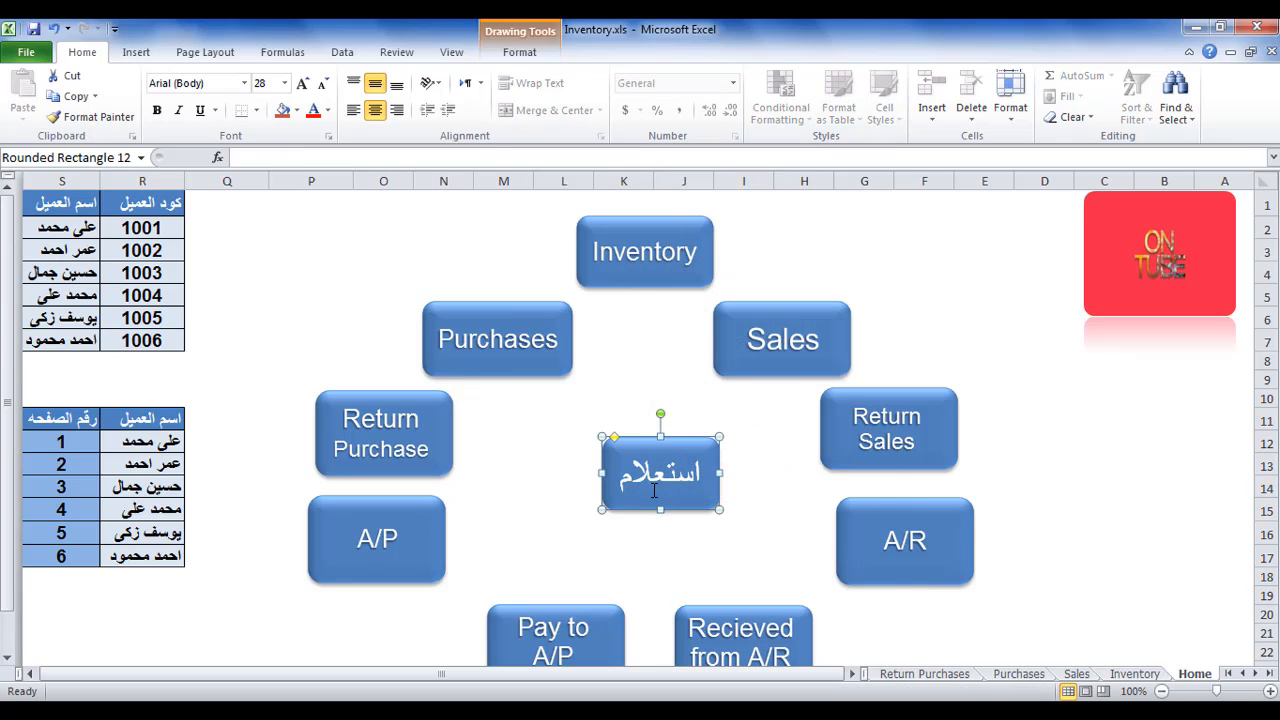
pyautogui.press('Delete')
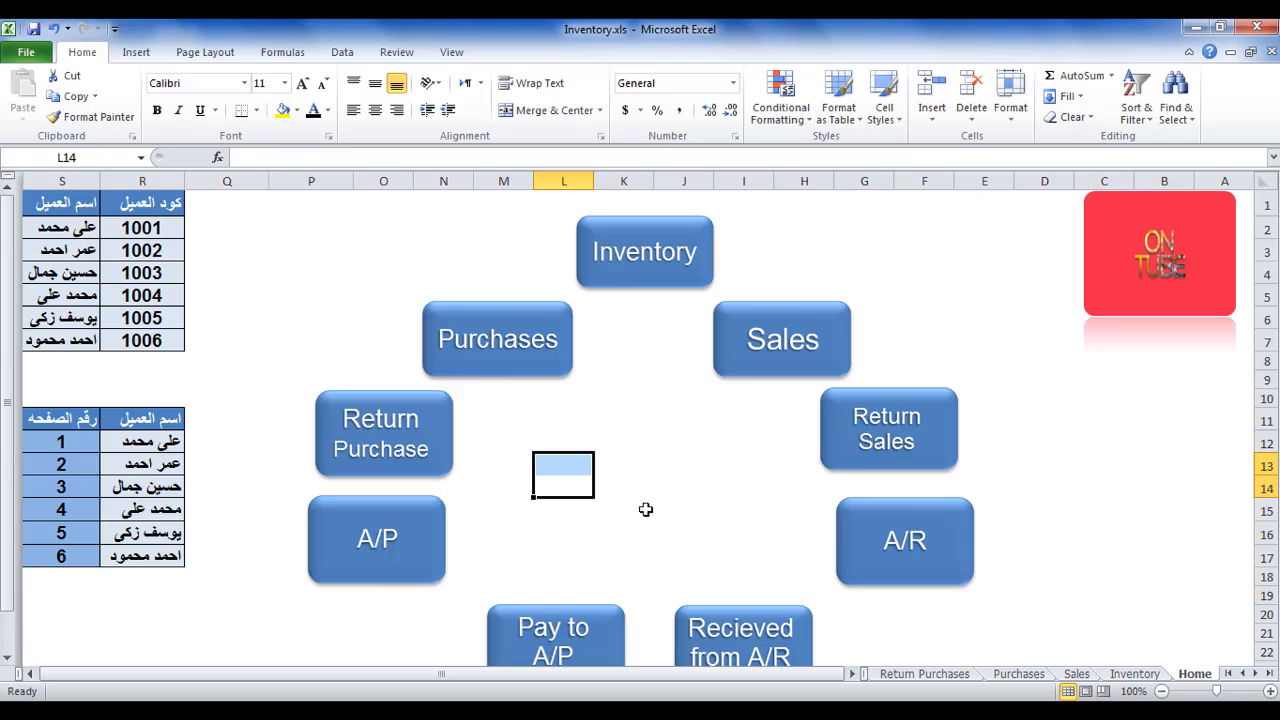
# Enter the headings اسم العميل in cell I14 and عرض كشف حسابه in cell J14 of the Home sheet.
pyautogui.click(763, 494)
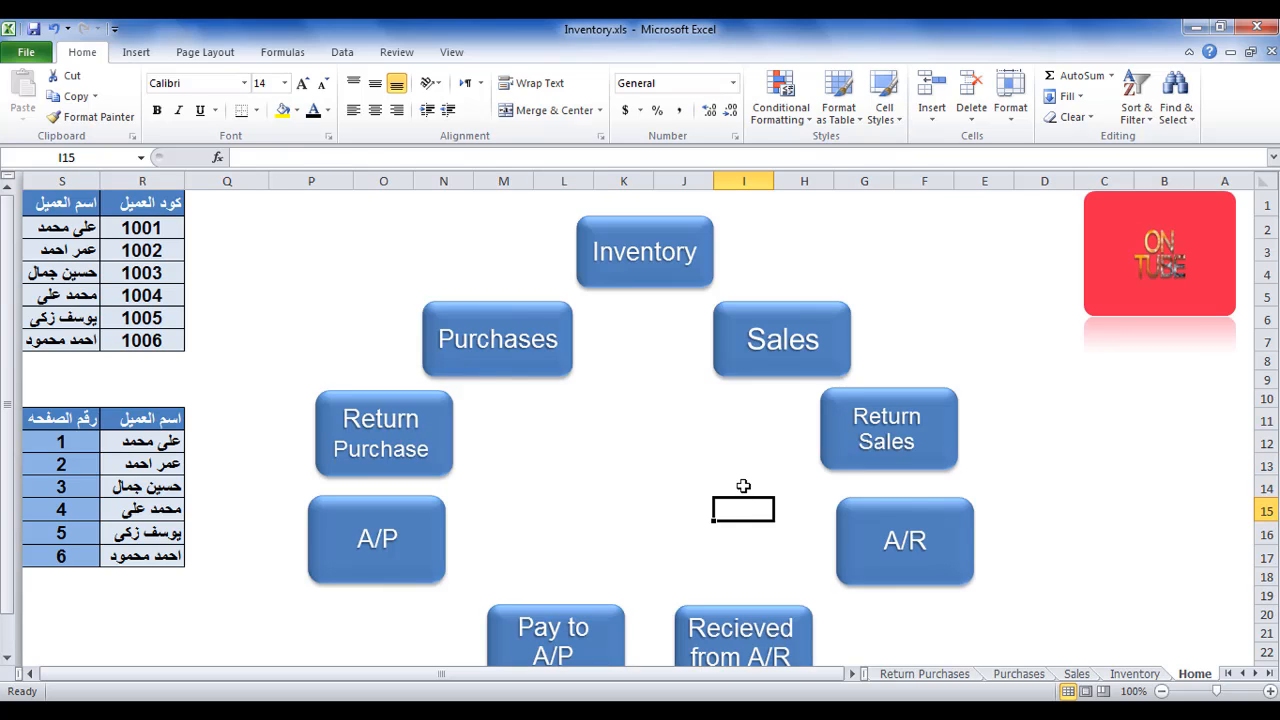
pyautogui.write('ا')
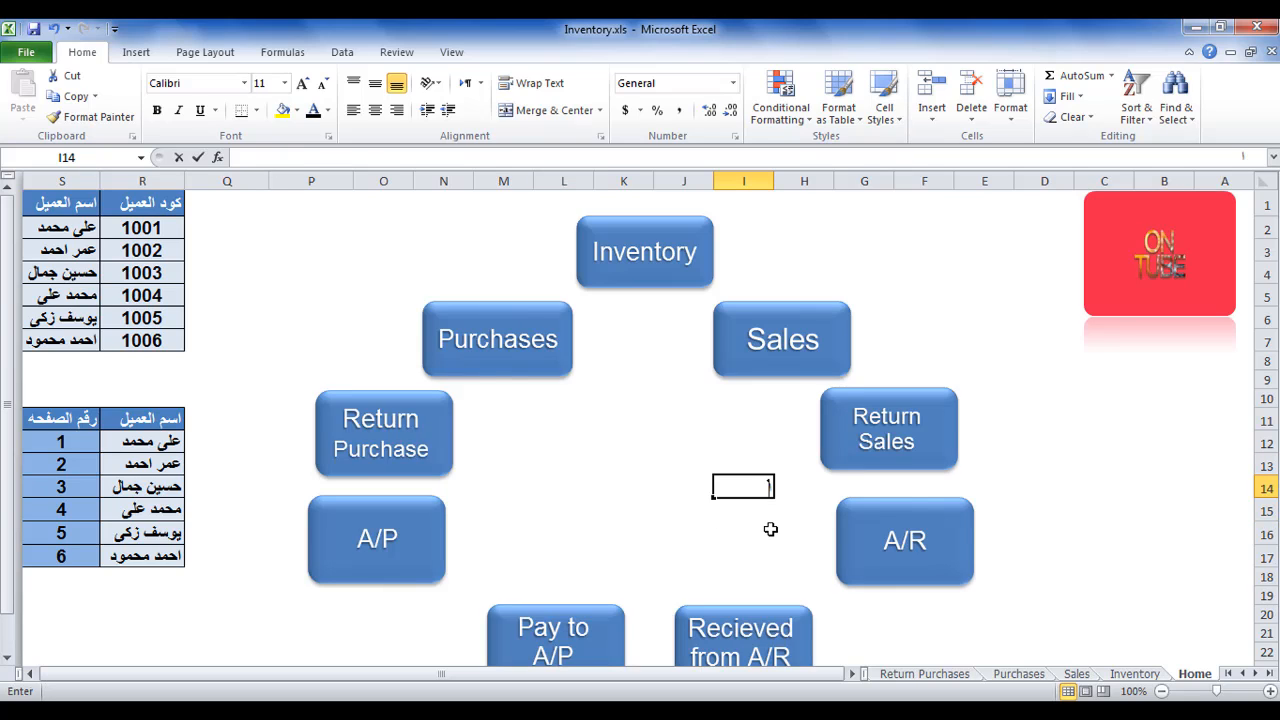
pyautogui.write('سم العميل')
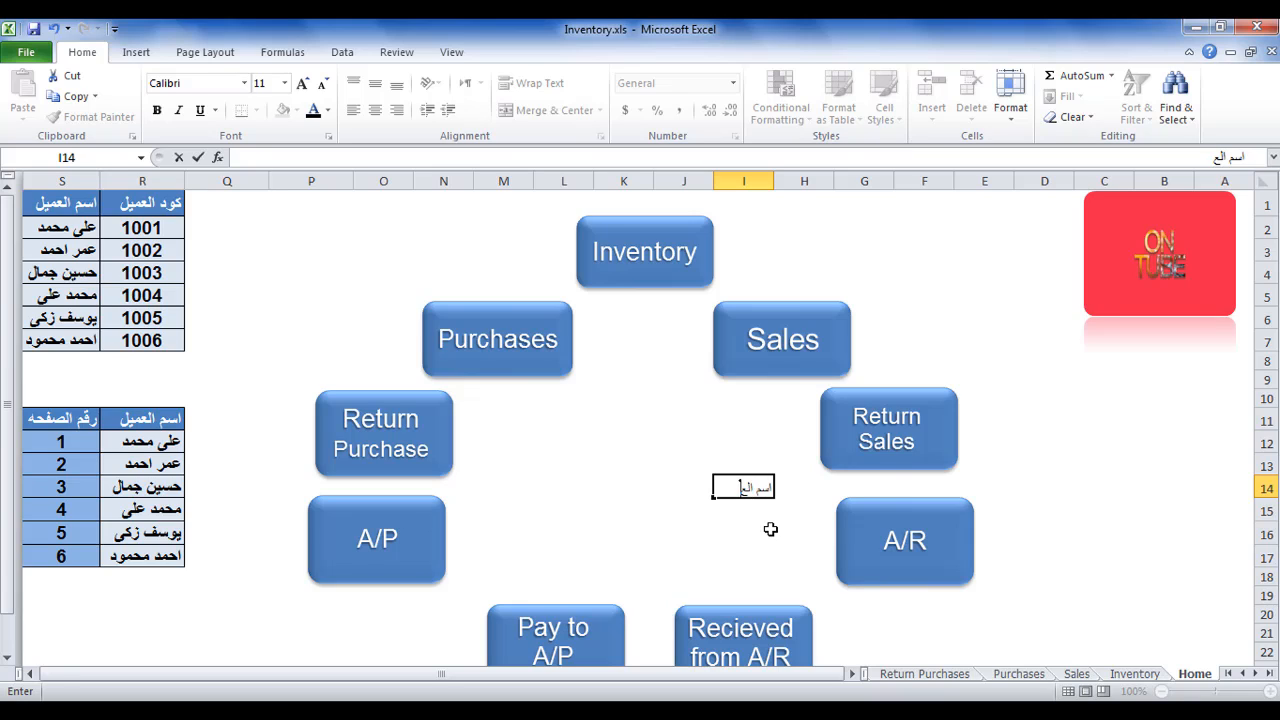
pyautogui.click(656, 487)
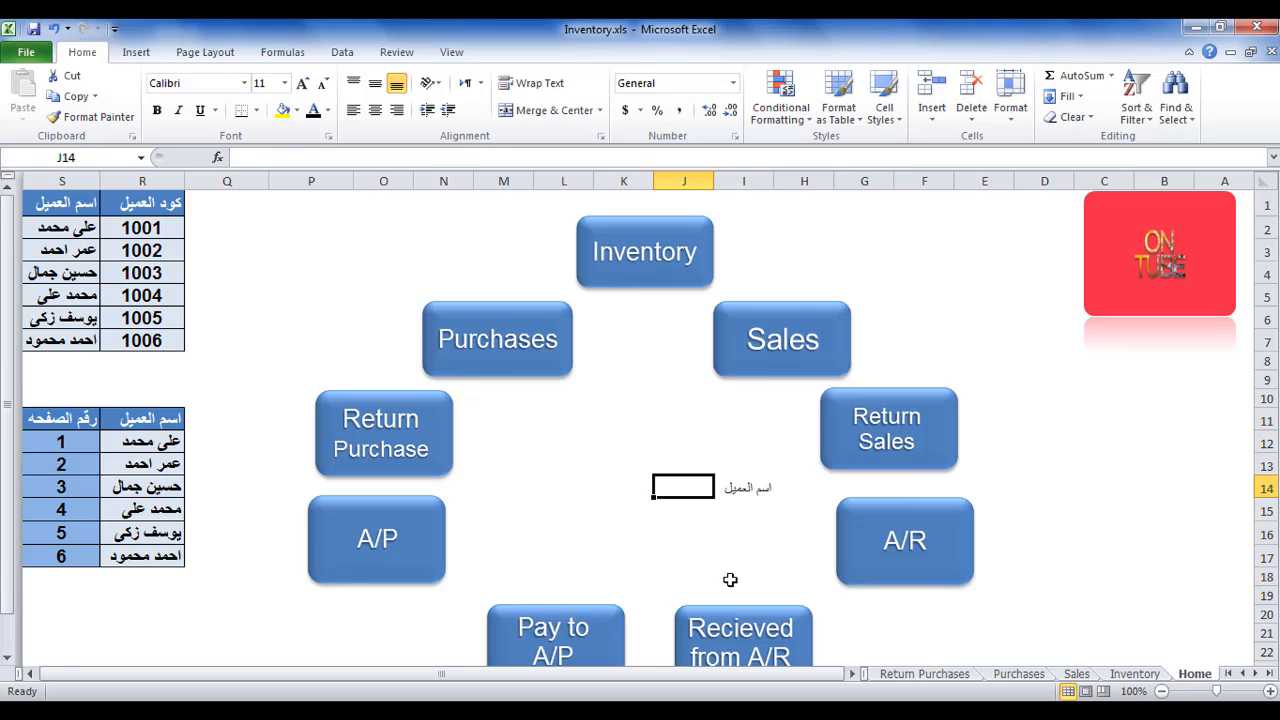
pyautogui.write('عرض كشف')
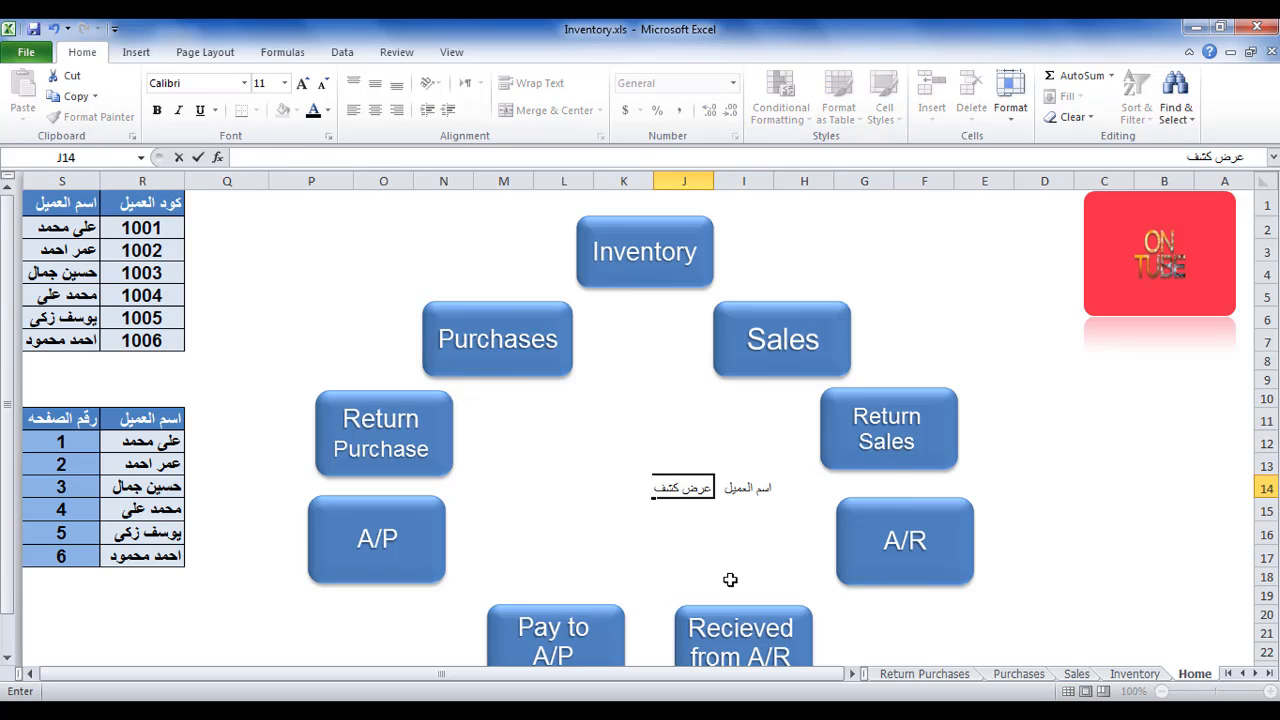
pyautogui.write(' حسابه')
pyautogui.click(705, 553)
# Enter the customer's full name in cell I15 under the اسم العميل heading.
pyautogui.click(755, 510)
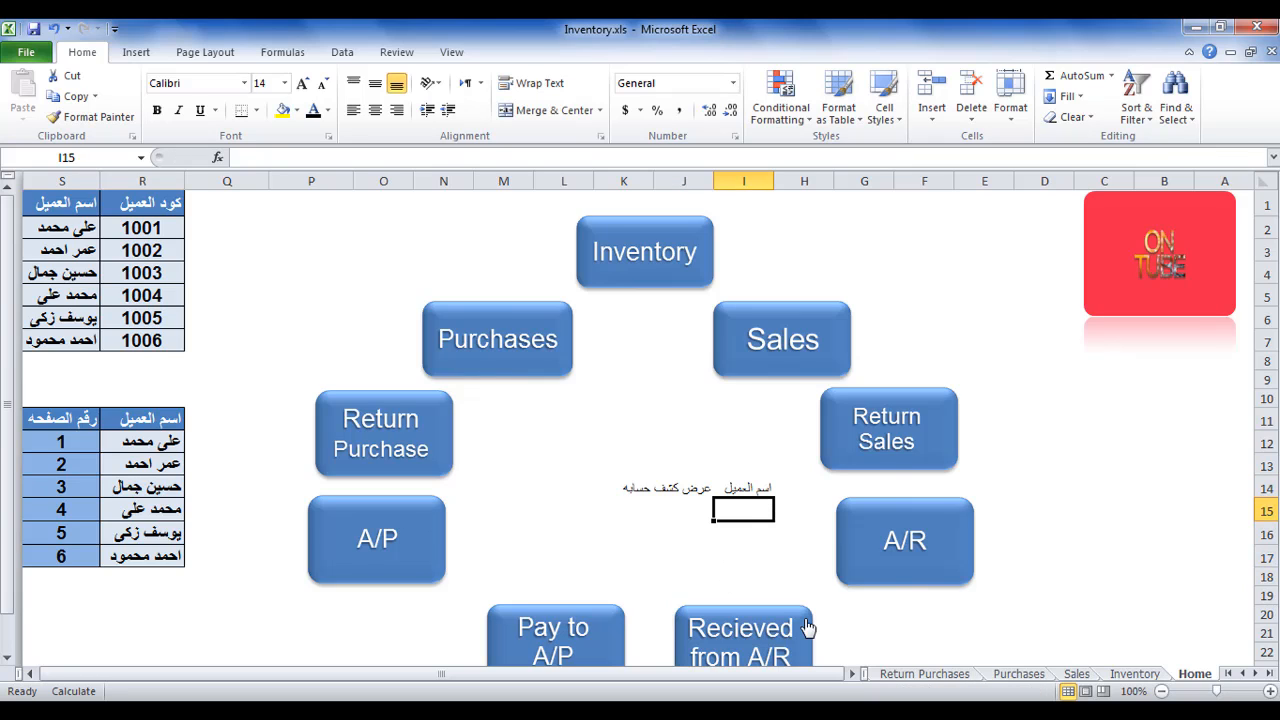
pyautogui.write('على')
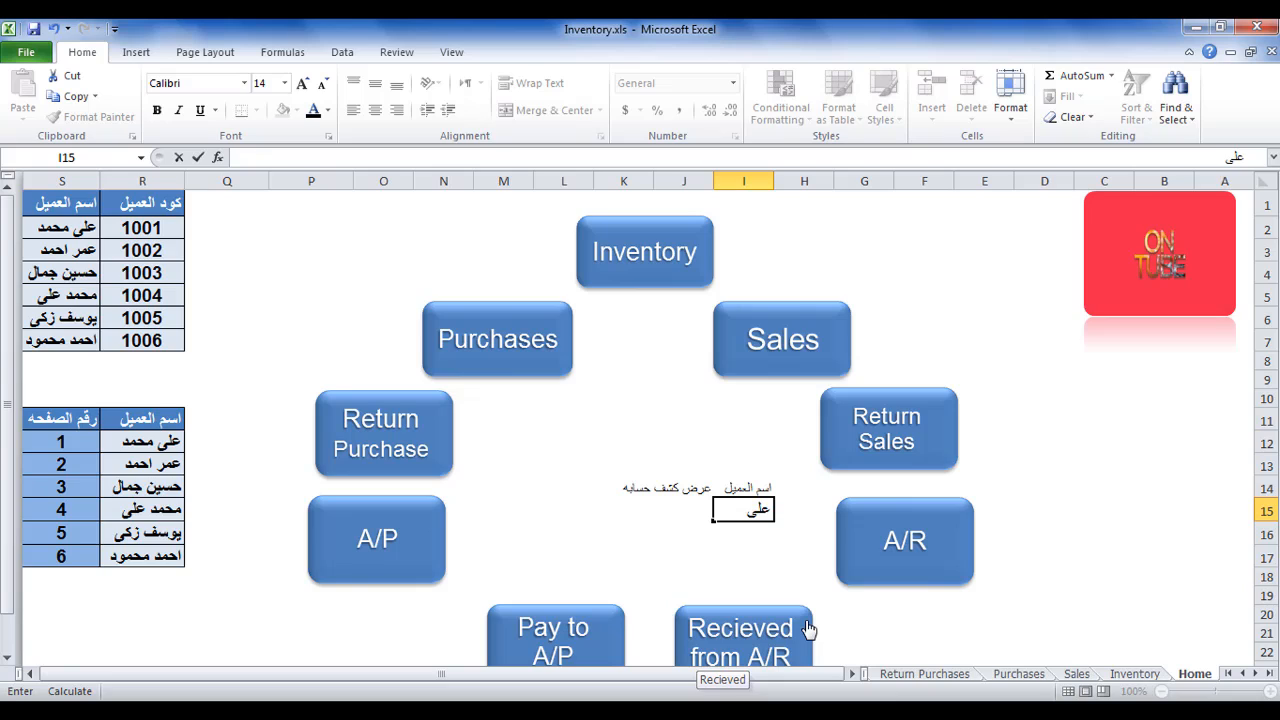
pyautogui.write(' محمد')
pyautogui.click(562, 539)
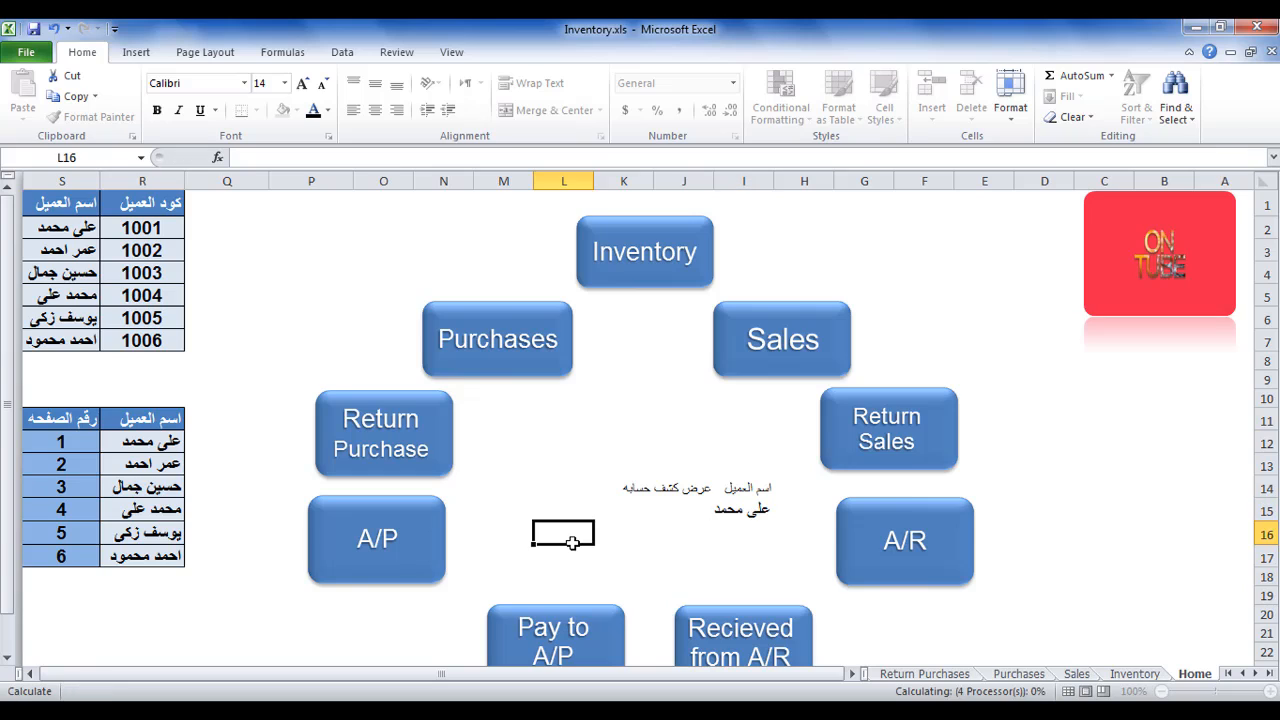
# Enter the formula =HYPERLINK("#'"&1&"'!A1") in cell J15 of the Home sheet.
pyautogui.click(659, 508)
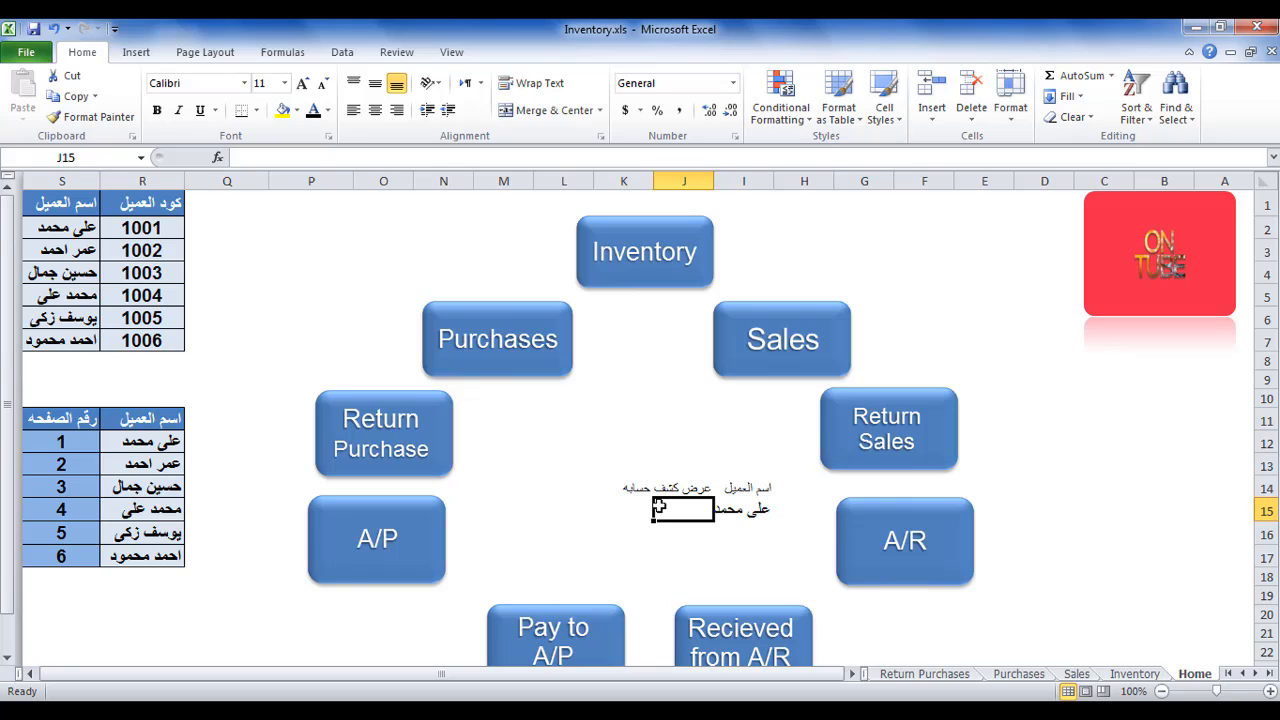
pyautogui.write('=')
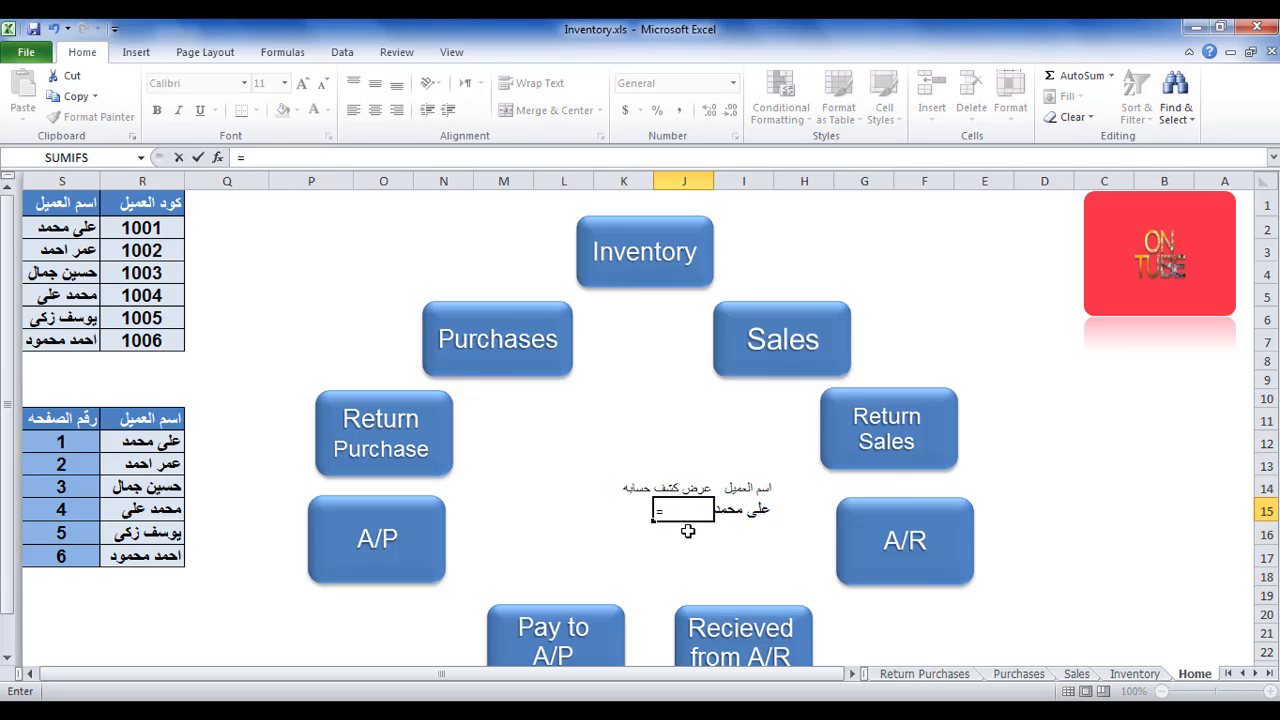
pyautogui.write('hy')
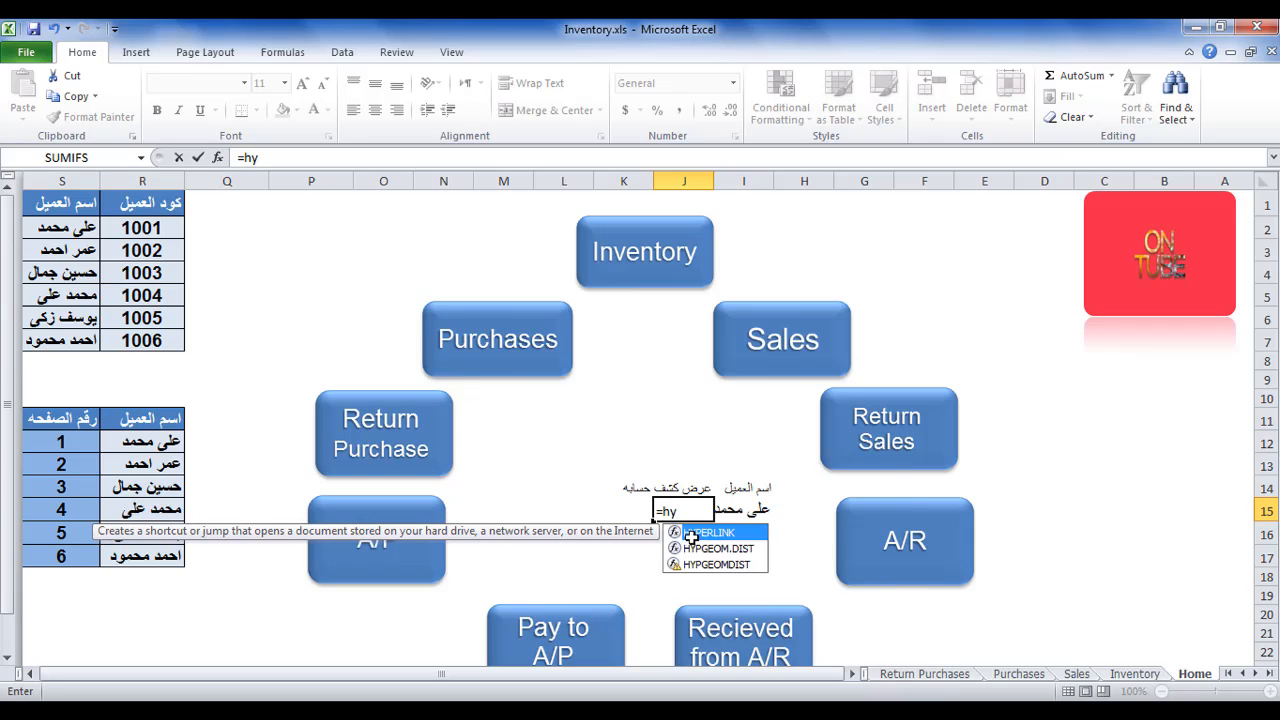
pyautogui.doubleClick(698, 534)
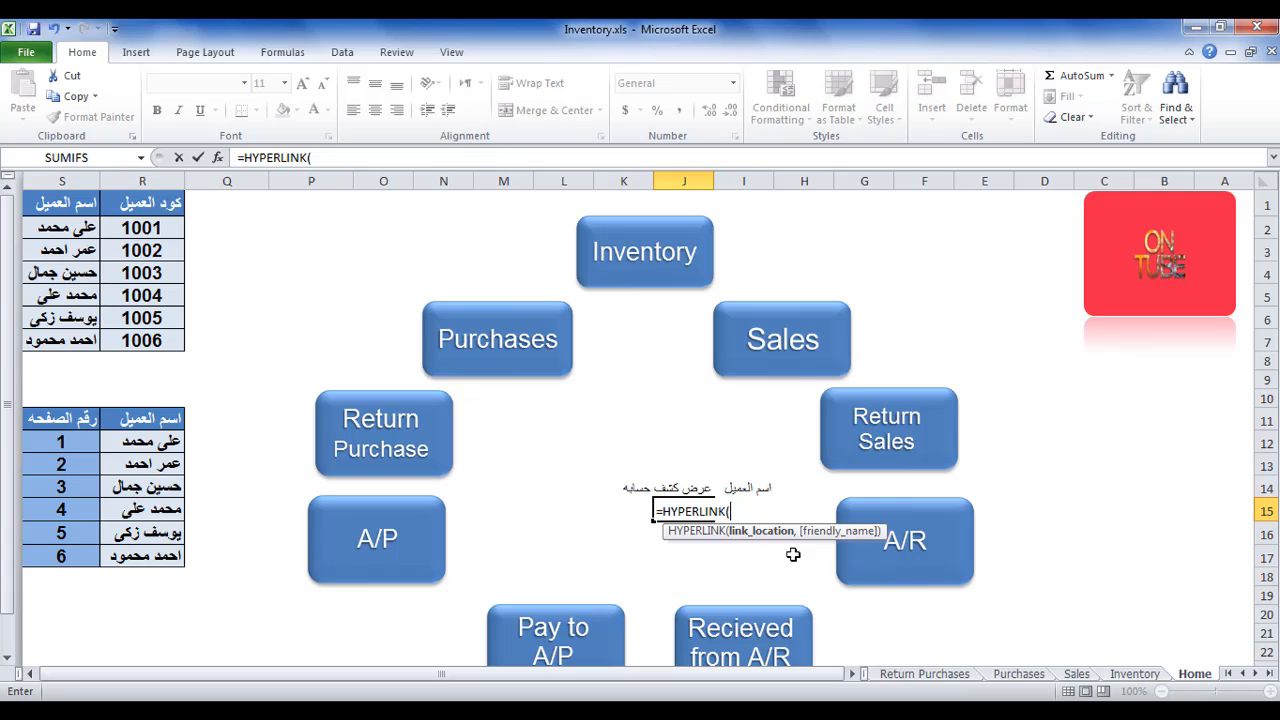
pyautogui.write('"')
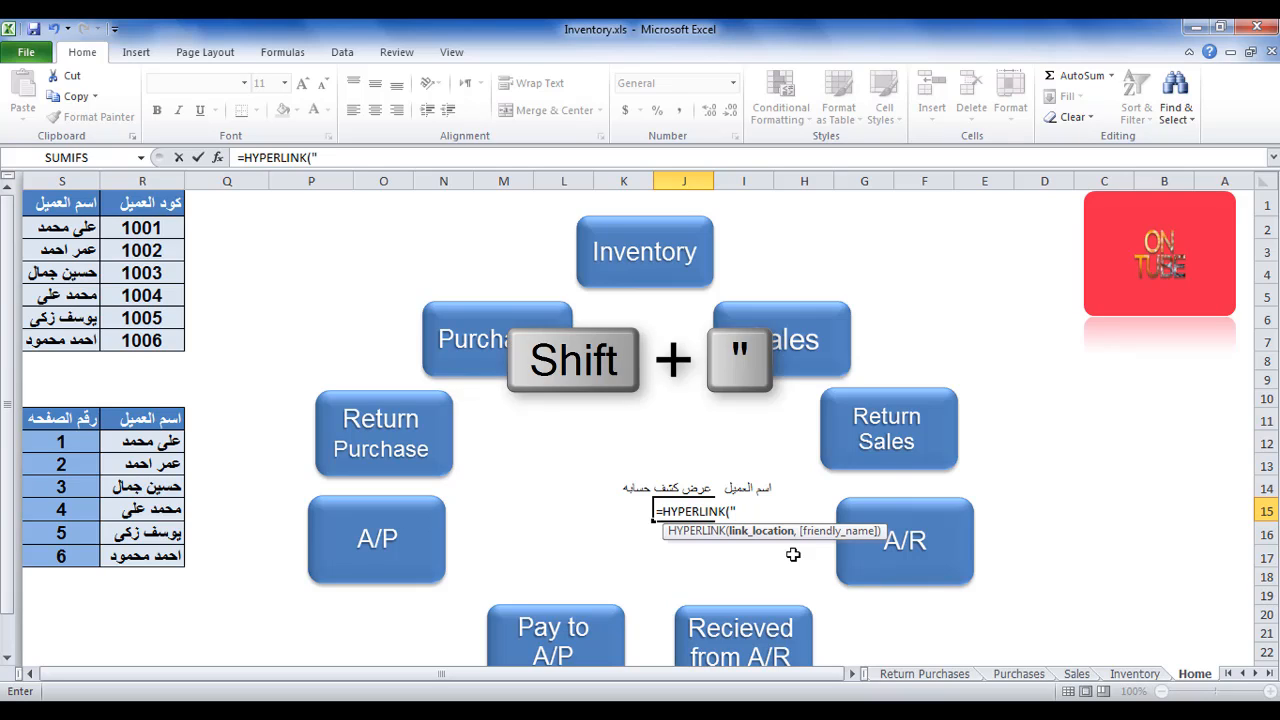
pyautogui.write('#')
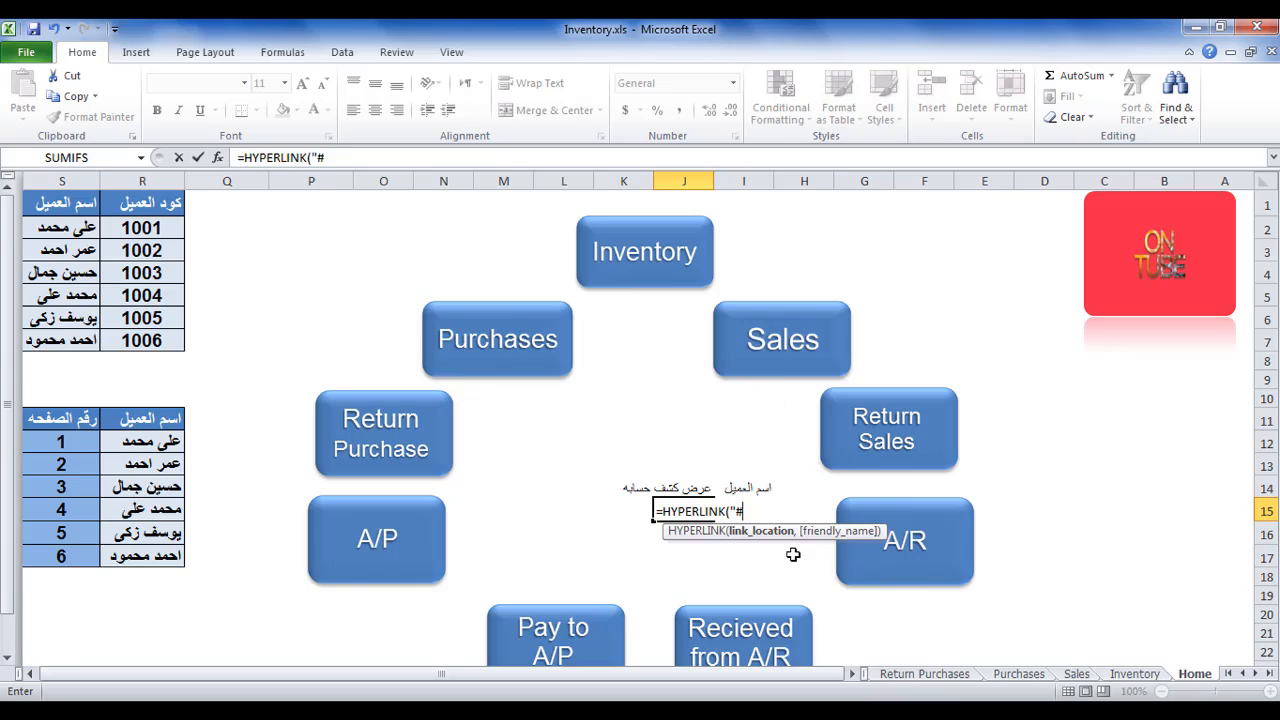
pyautogui.write("'")
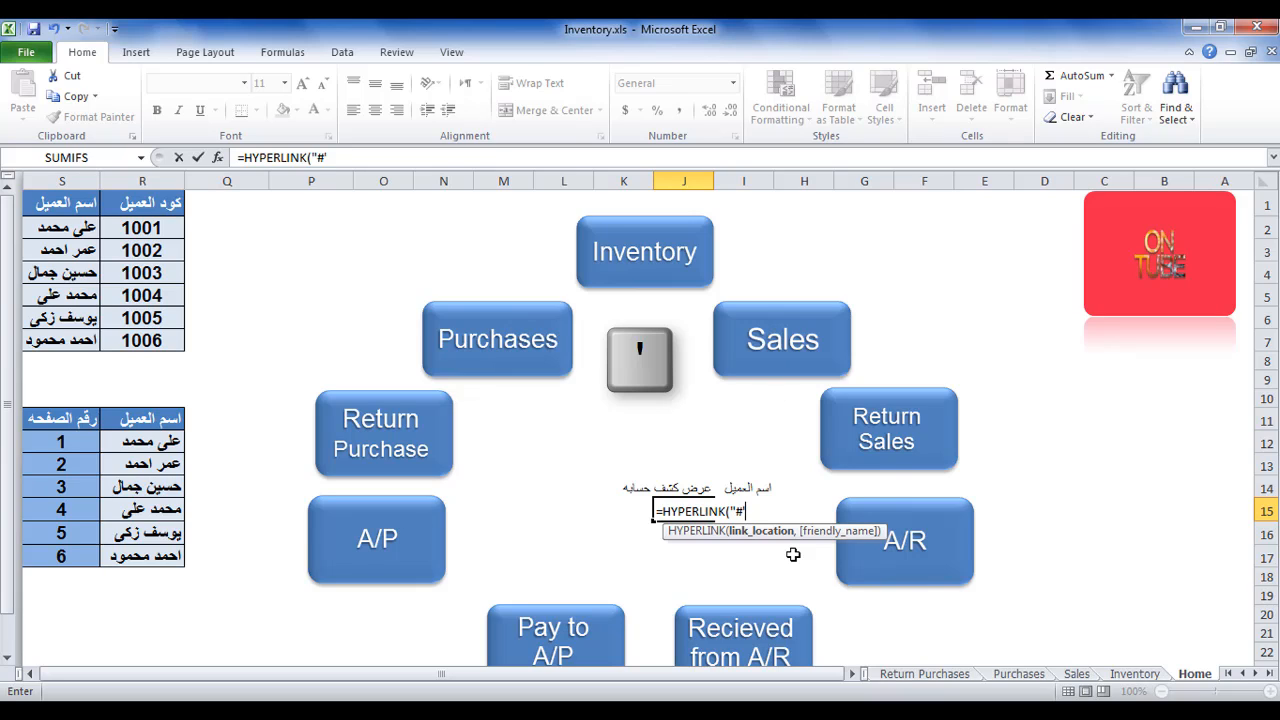
pyautogui.write("'")
pyautogui.write('&')
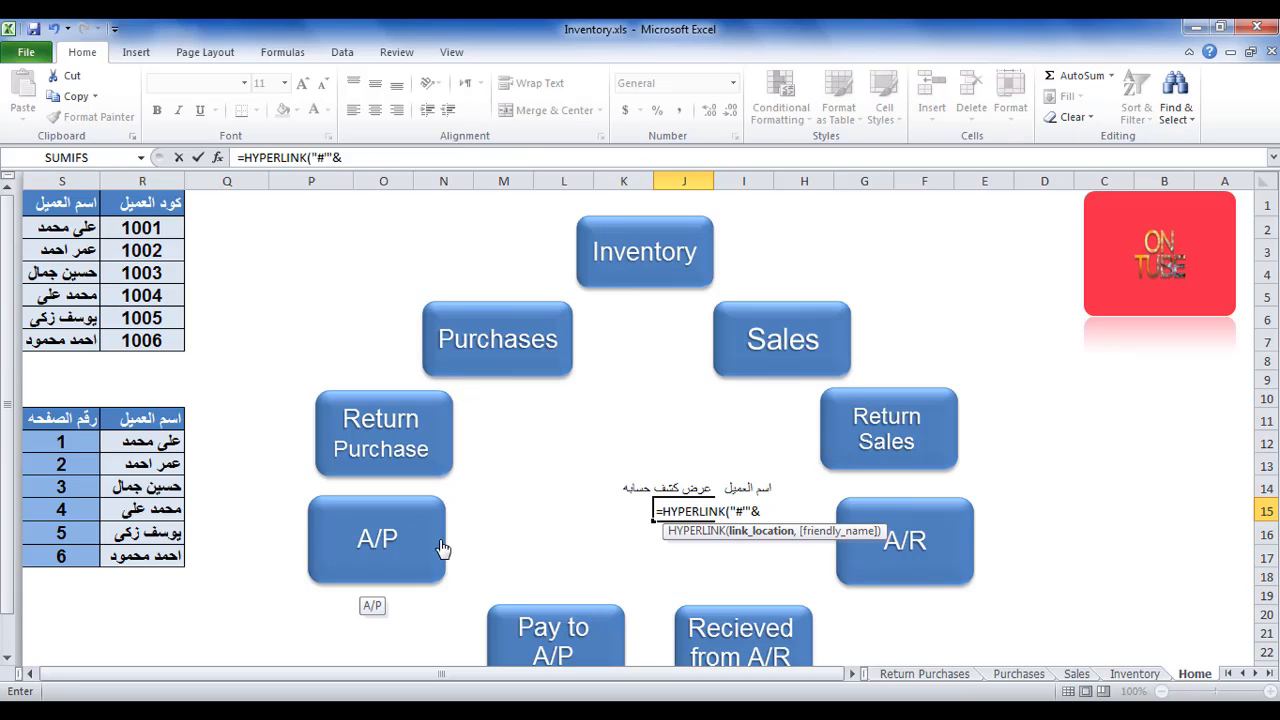
pyautogui.write('1&"')
pyautogui.write('!A1",')
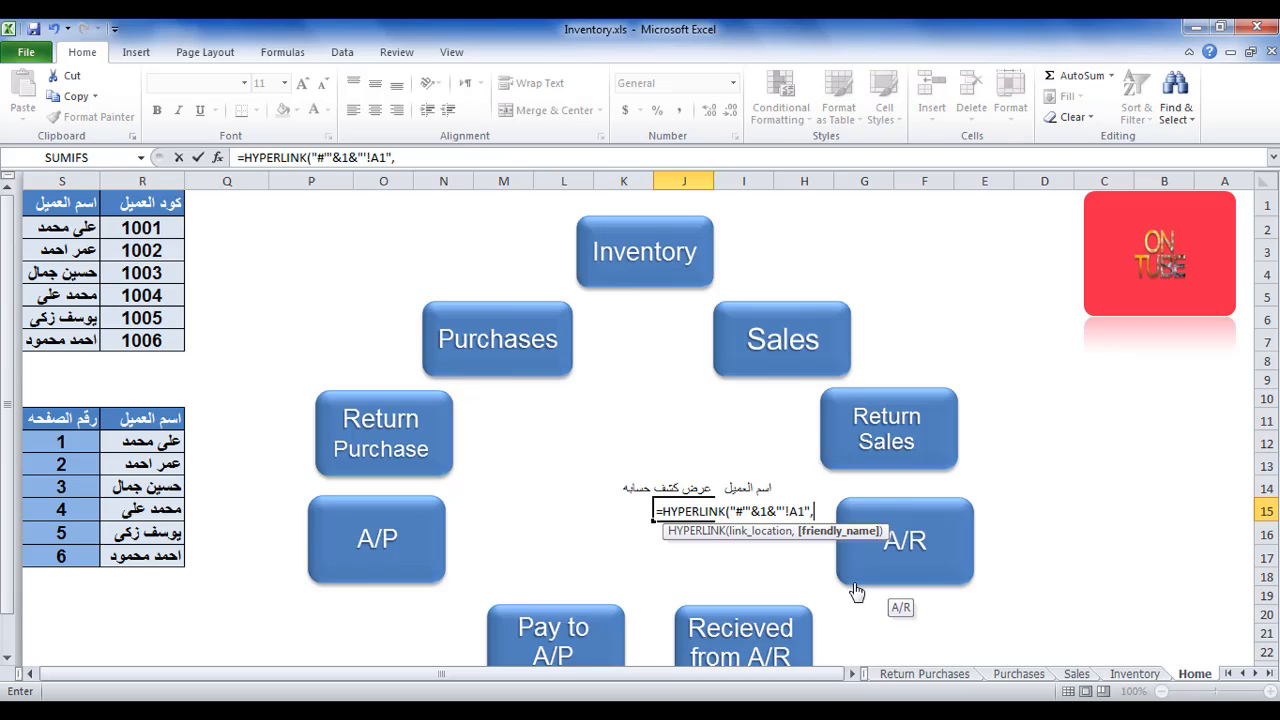
pyautogui.press('BackSpace')
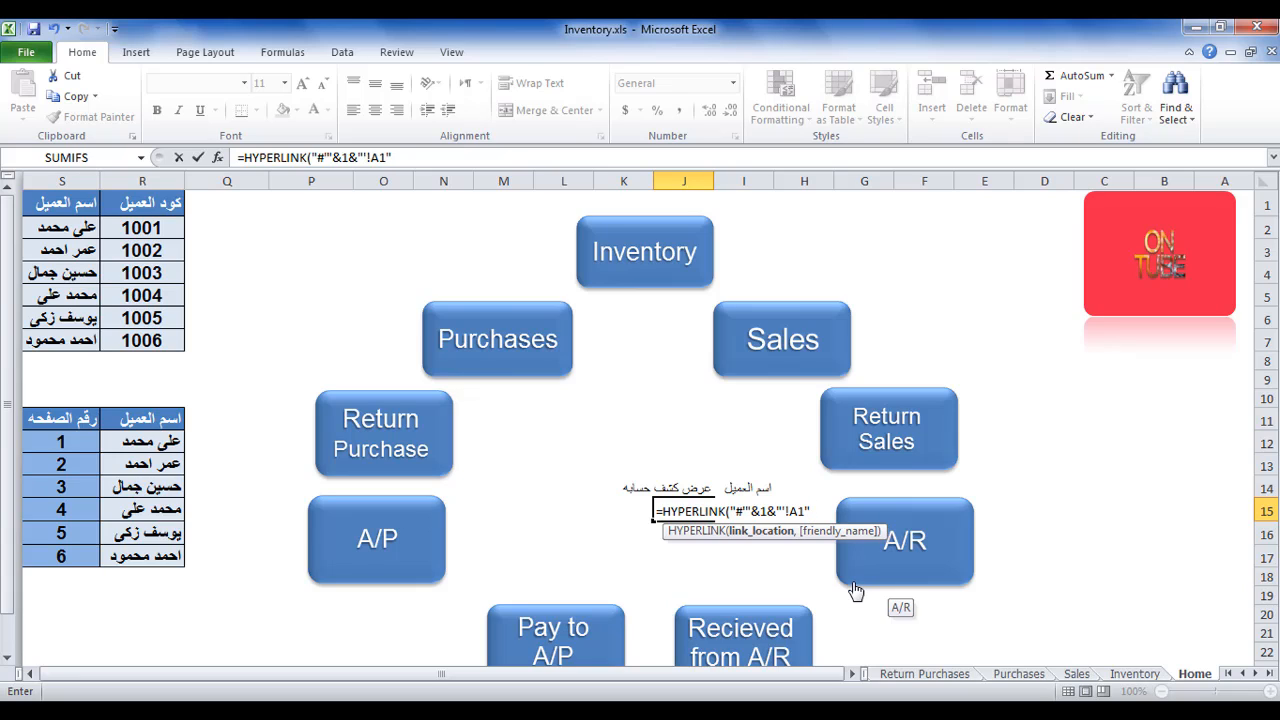
pyautogui.write(')')
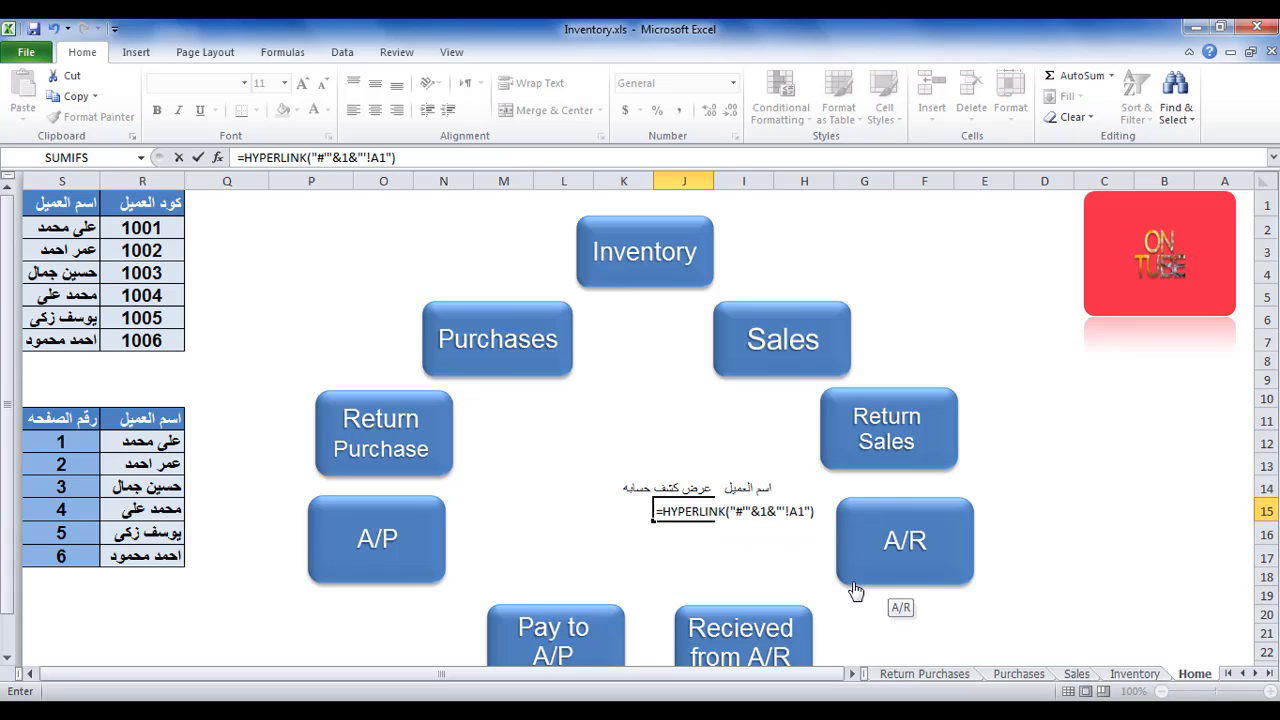
pyautogui.press('Return')
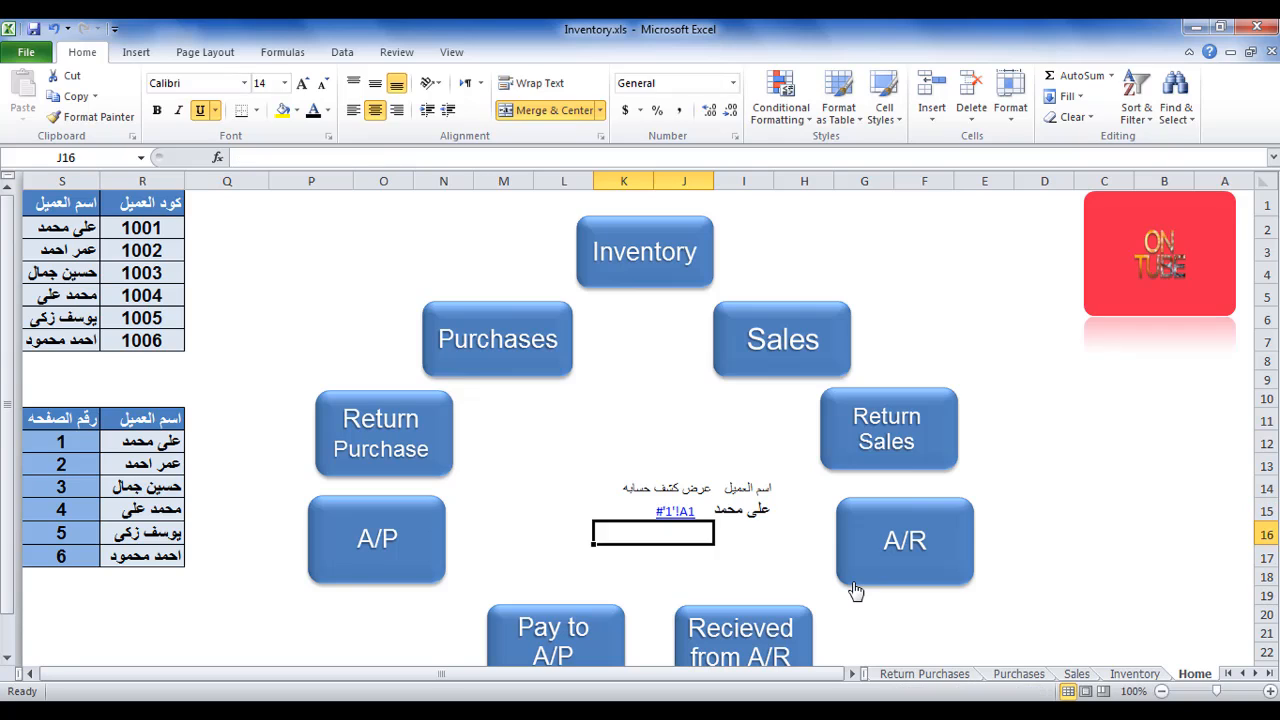
# Test the link in J15 by following it to sheet '1' and returning to the Home sheet.
pyautogui.click(676, 512)
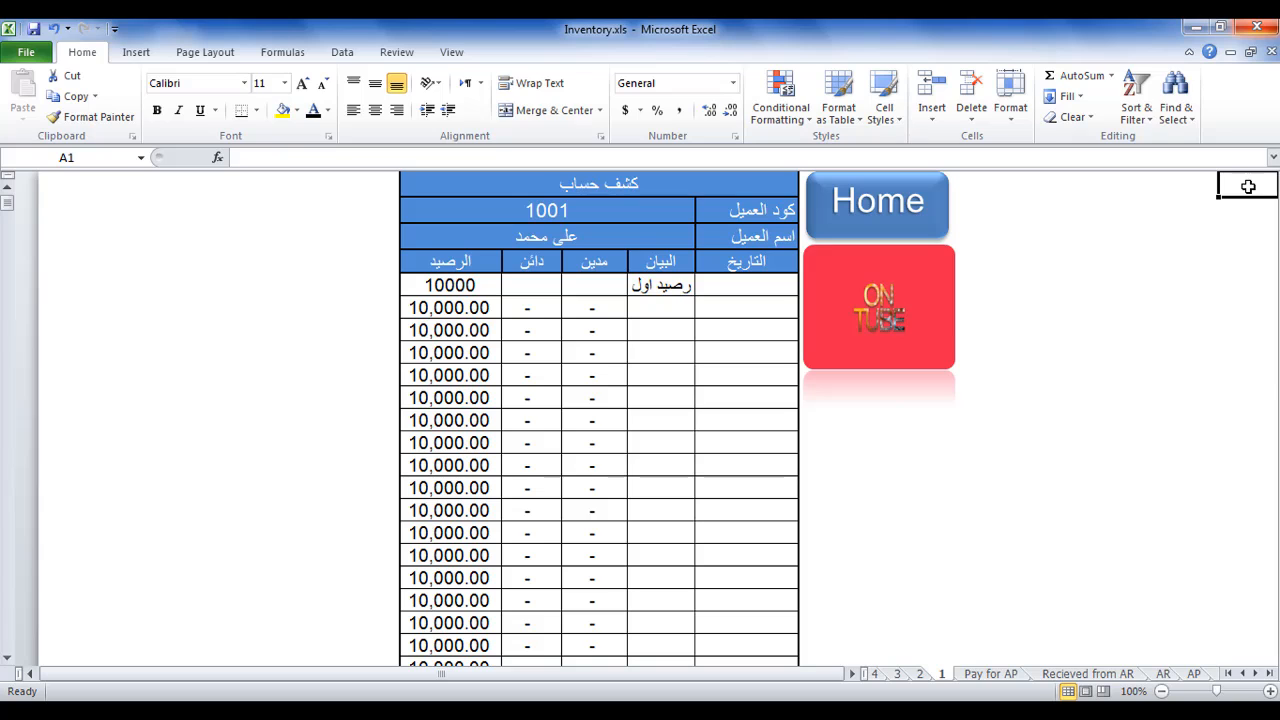
pyautogui.click(920, 220)
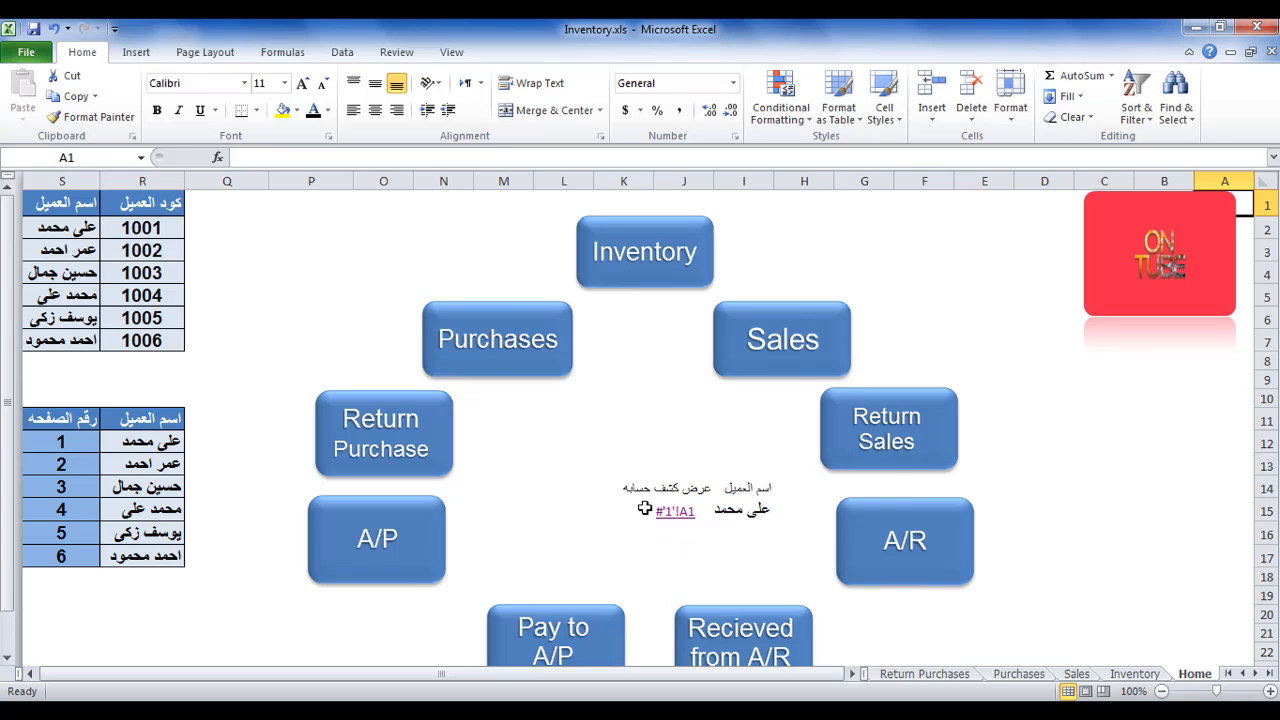
# Add "استعلام" as the friendly name in the HYPERLINK formula in J15.
pyautogui.click(643, 507)
pyautogui.press('Right')
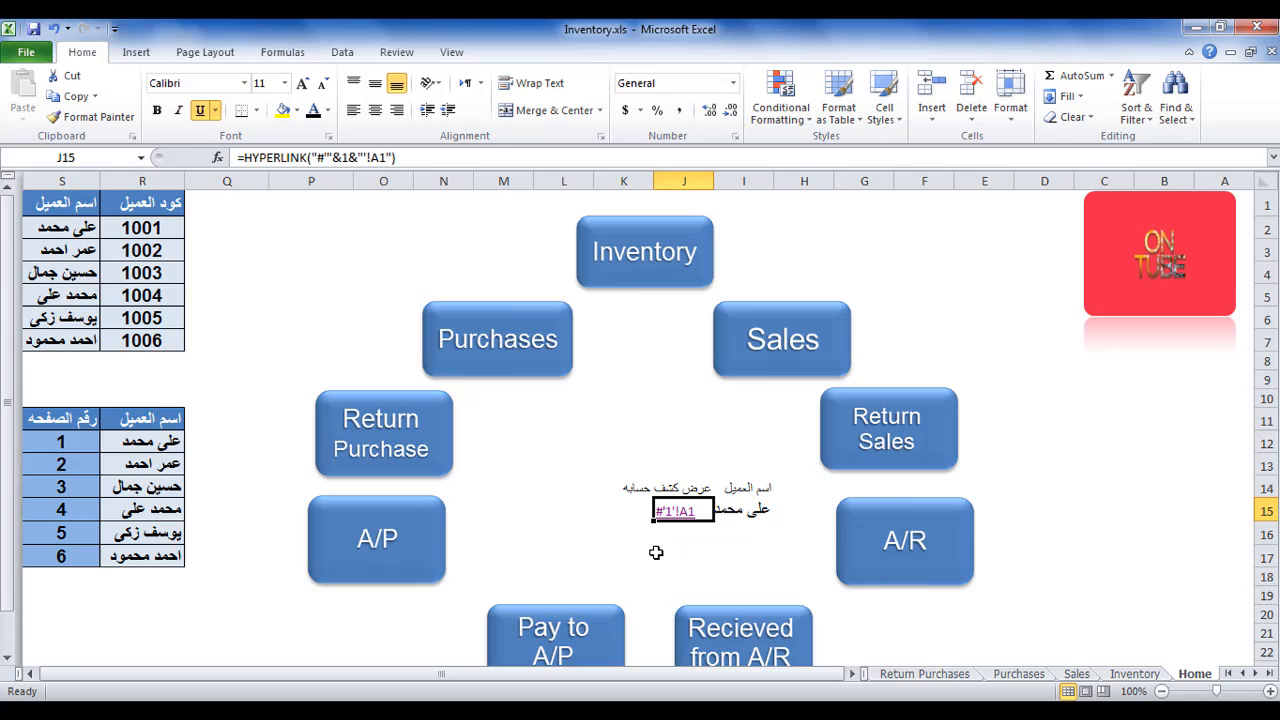
pyautogui.click(406, 158)
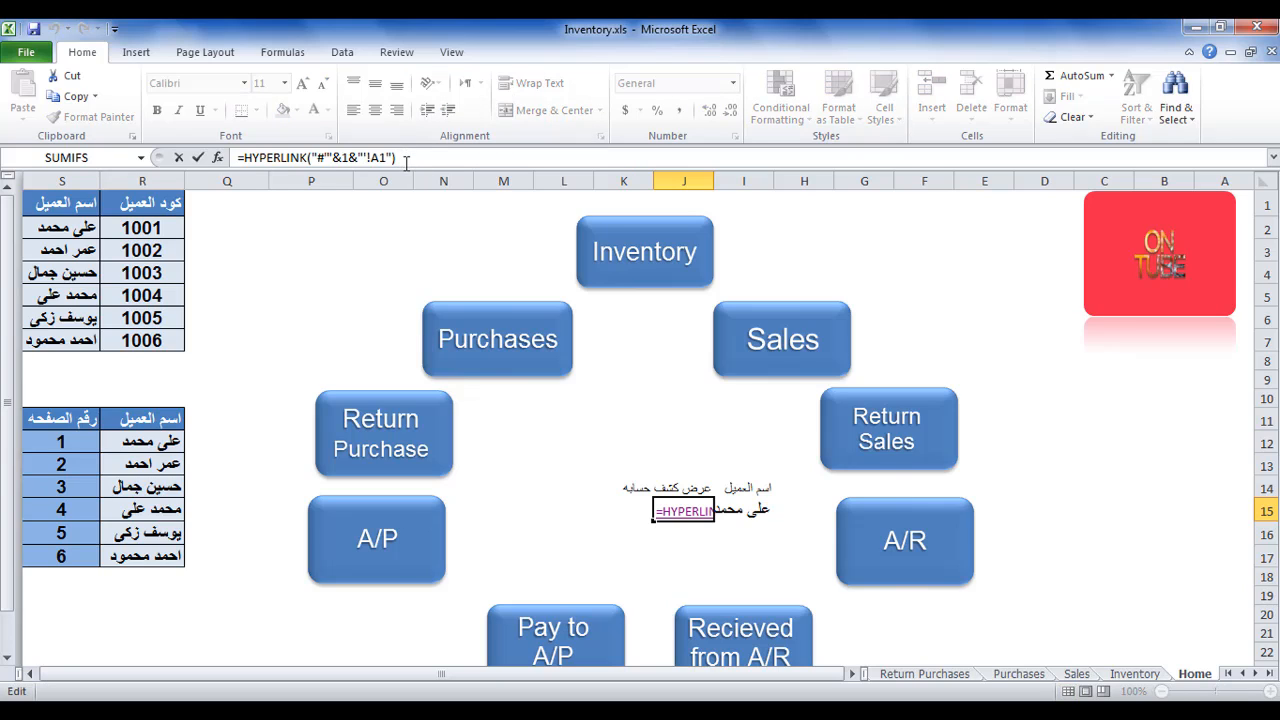
pyautogui.press('BackSpace')
pyautogui.write(',')
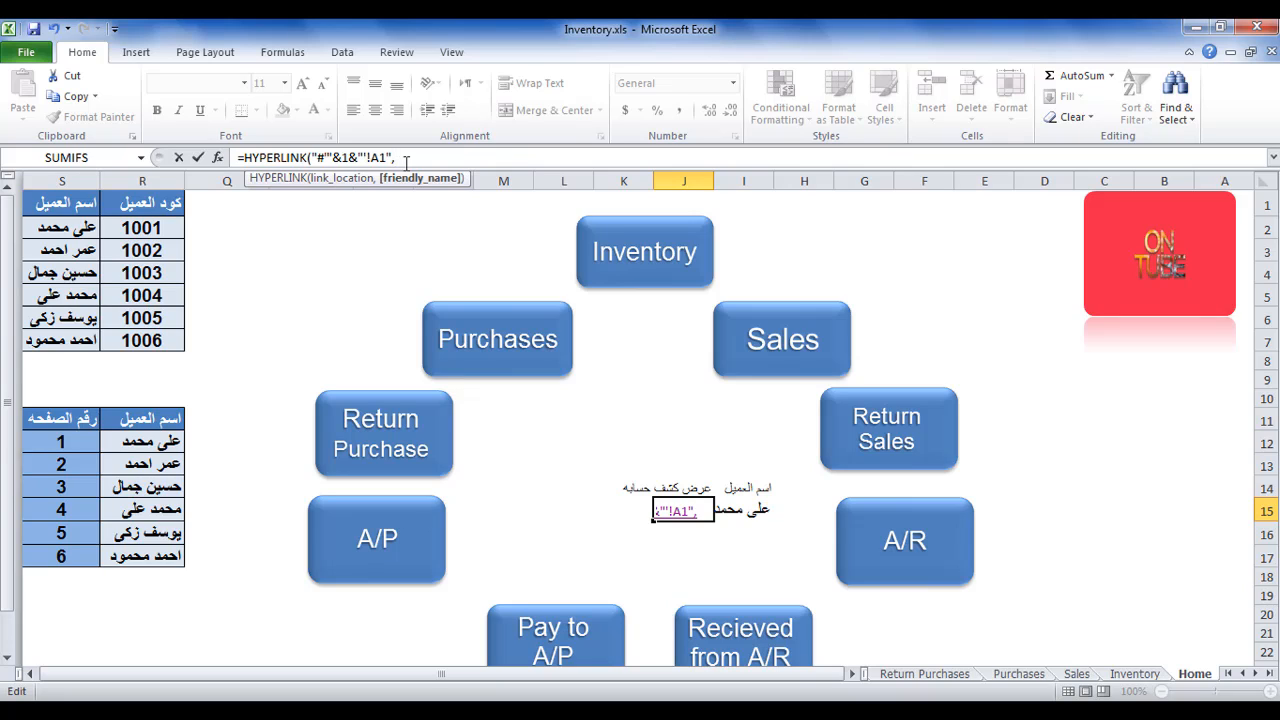
pyautogui.write('","استعلام")')
pyautogui.press('Return')
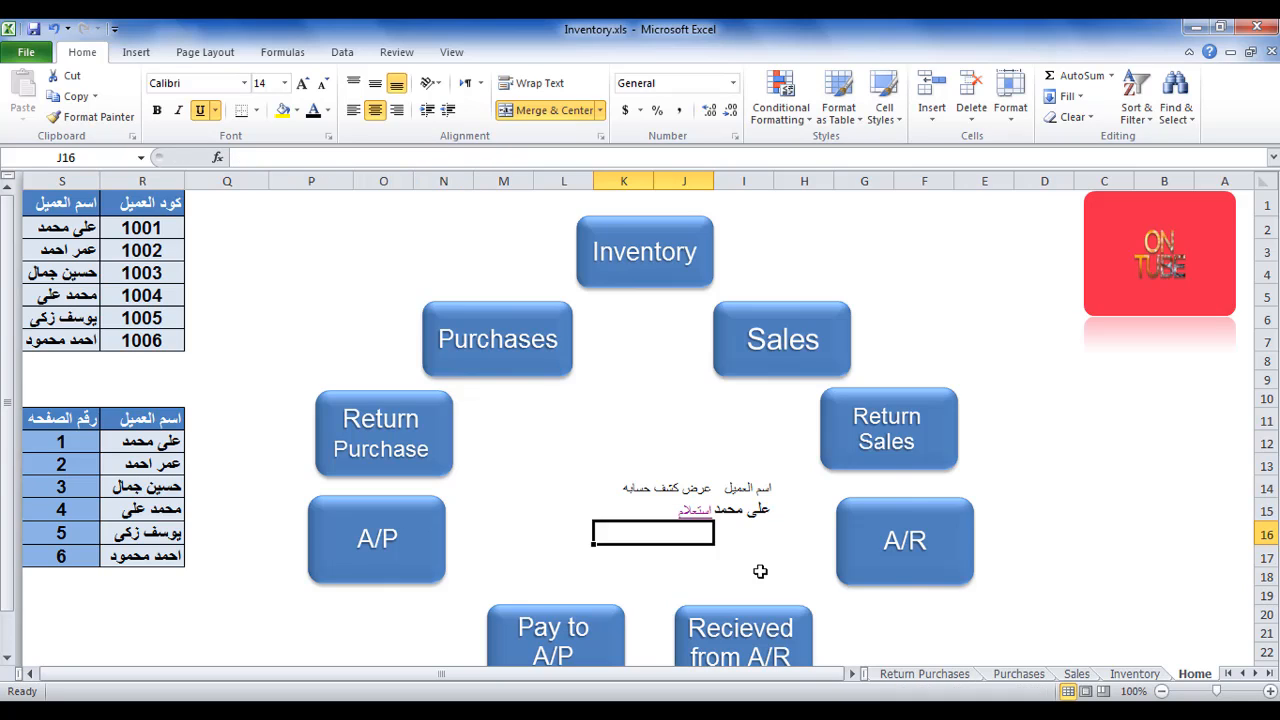
# Follow the استعلام link in J15 to sheet '1' and go back to the Home sheet.
pyautogui.click(661, 517)
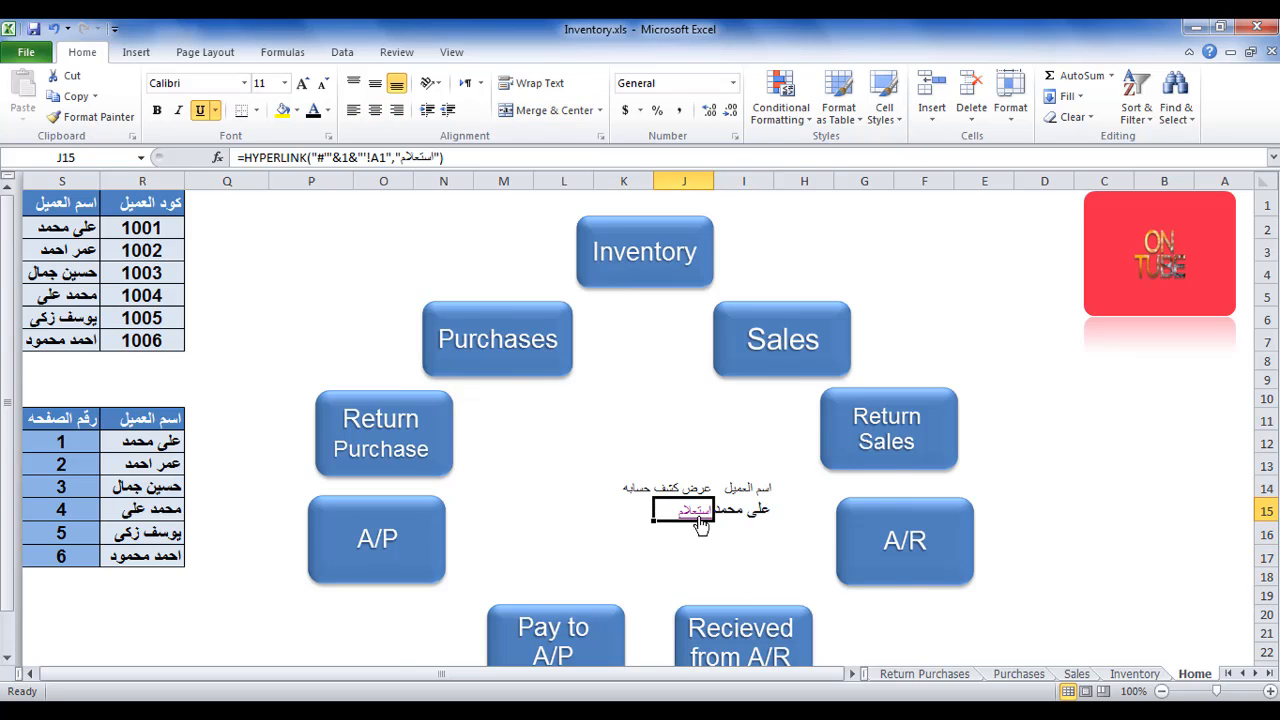
pyautogui.click(700, 522)
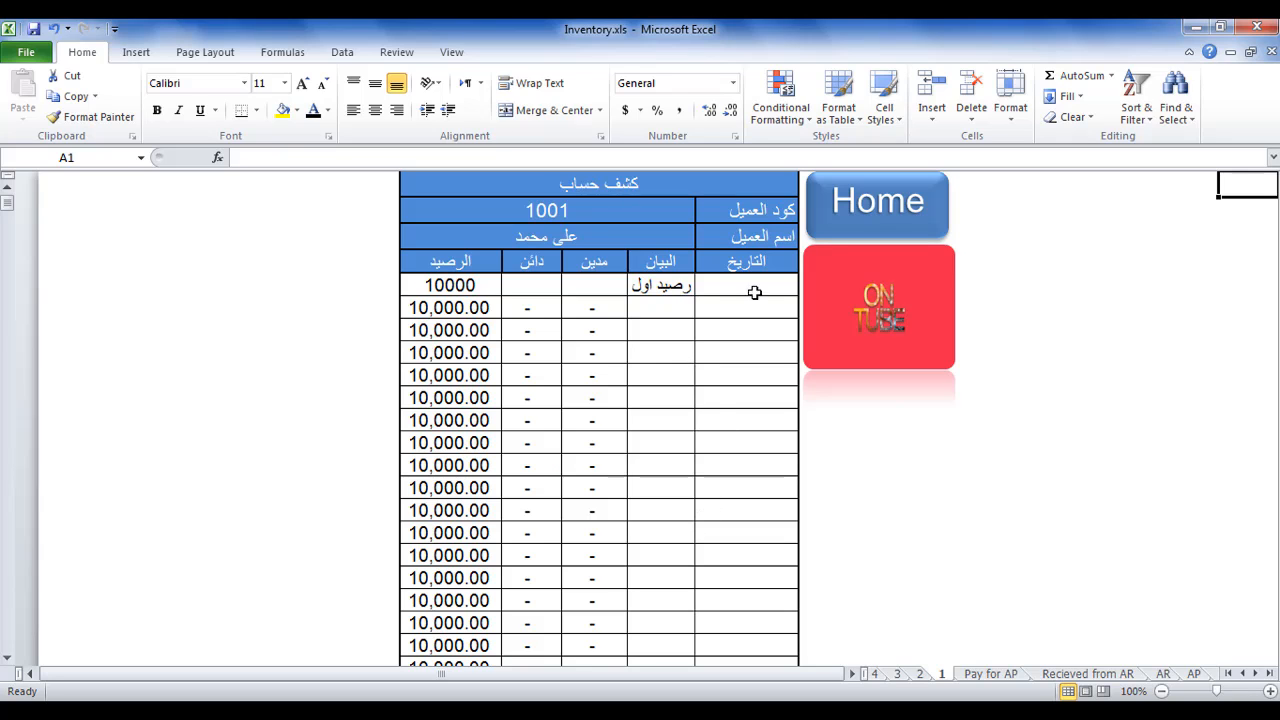
pyautogui.click(847, 230)
# Change the sheet number in the J15 HYPERLINK formula to 2.
pyautogui.click(756, 530)
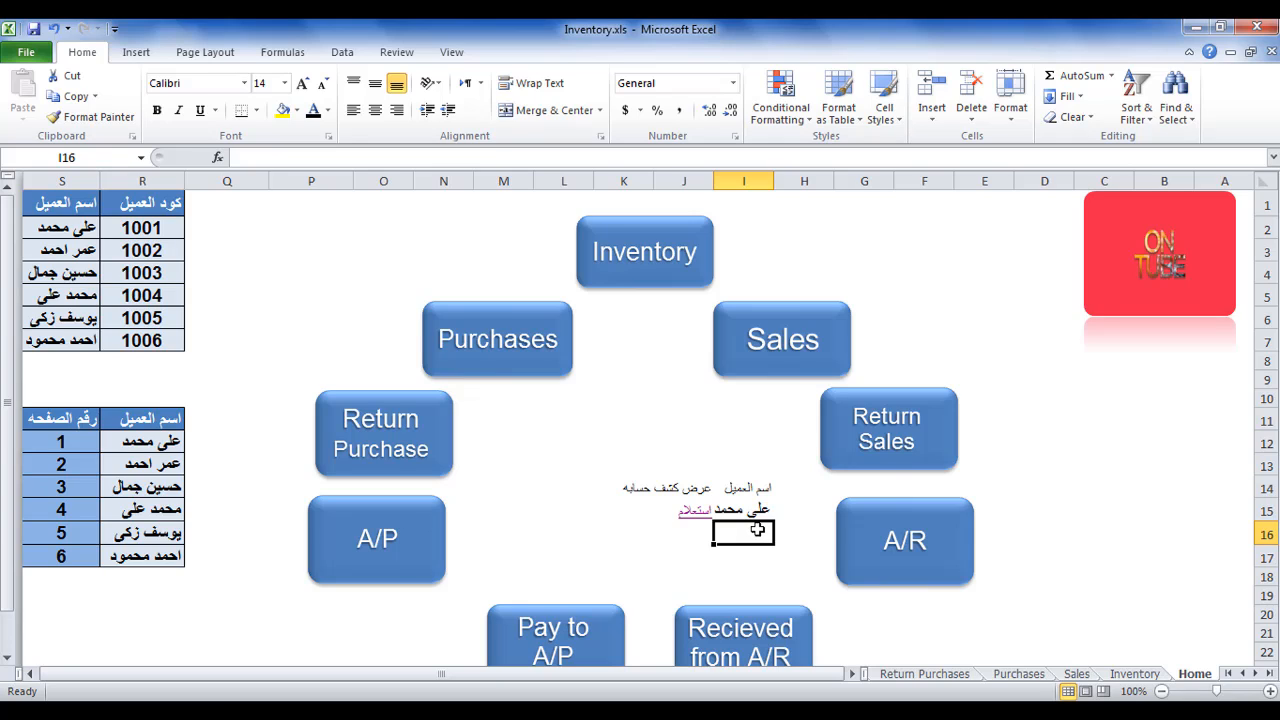
pyautogui.click(177, 467)
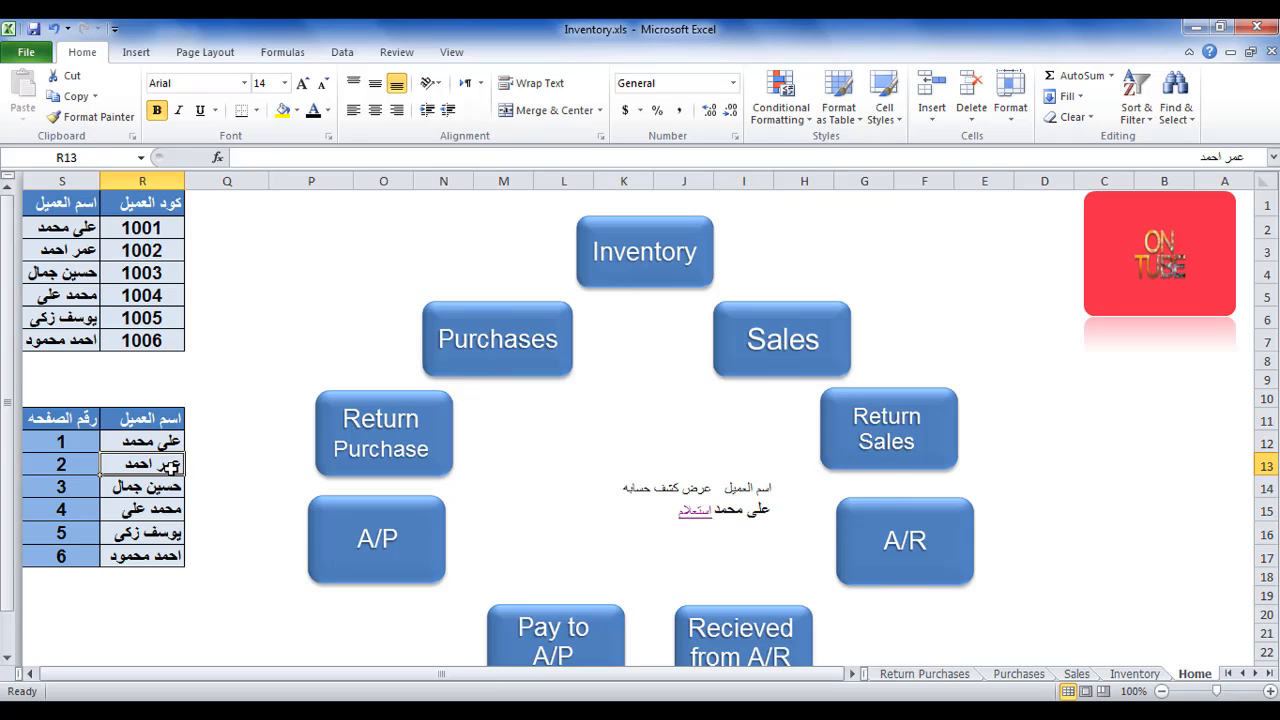
pyautogui.click(663, 510)
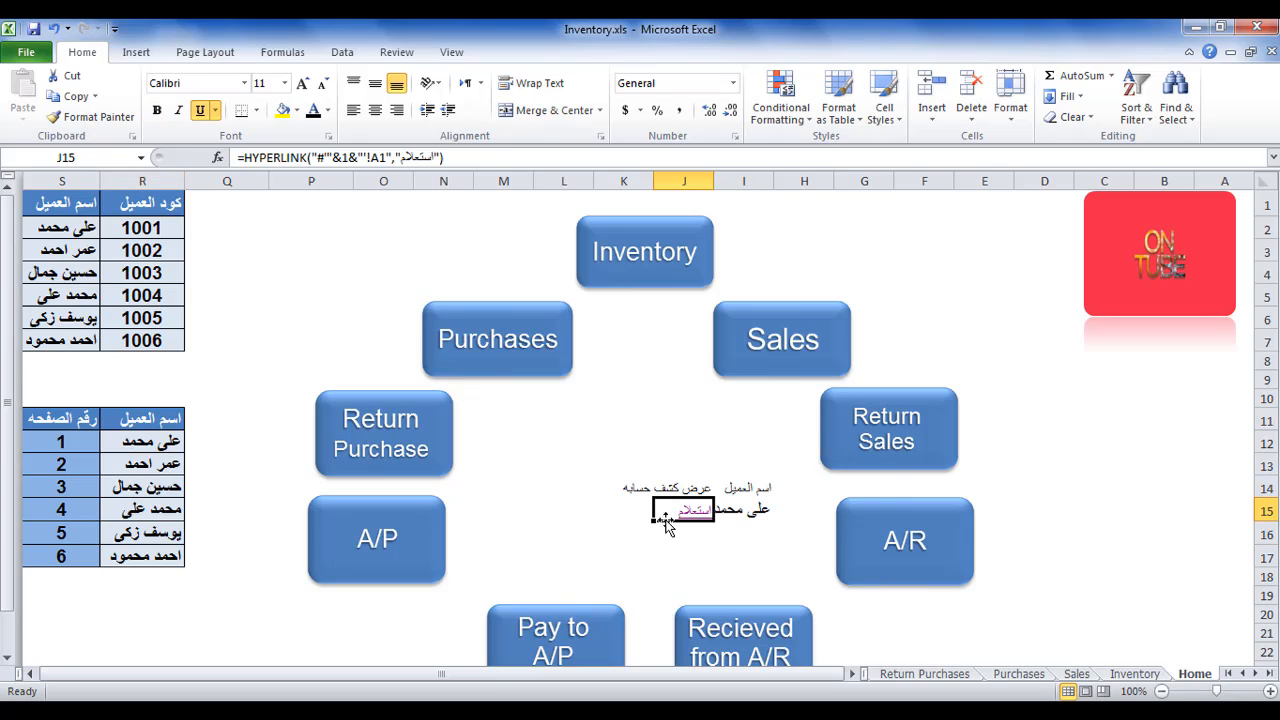
pyautogui.click(348, 157)
pyautogui.press('BackSpace')
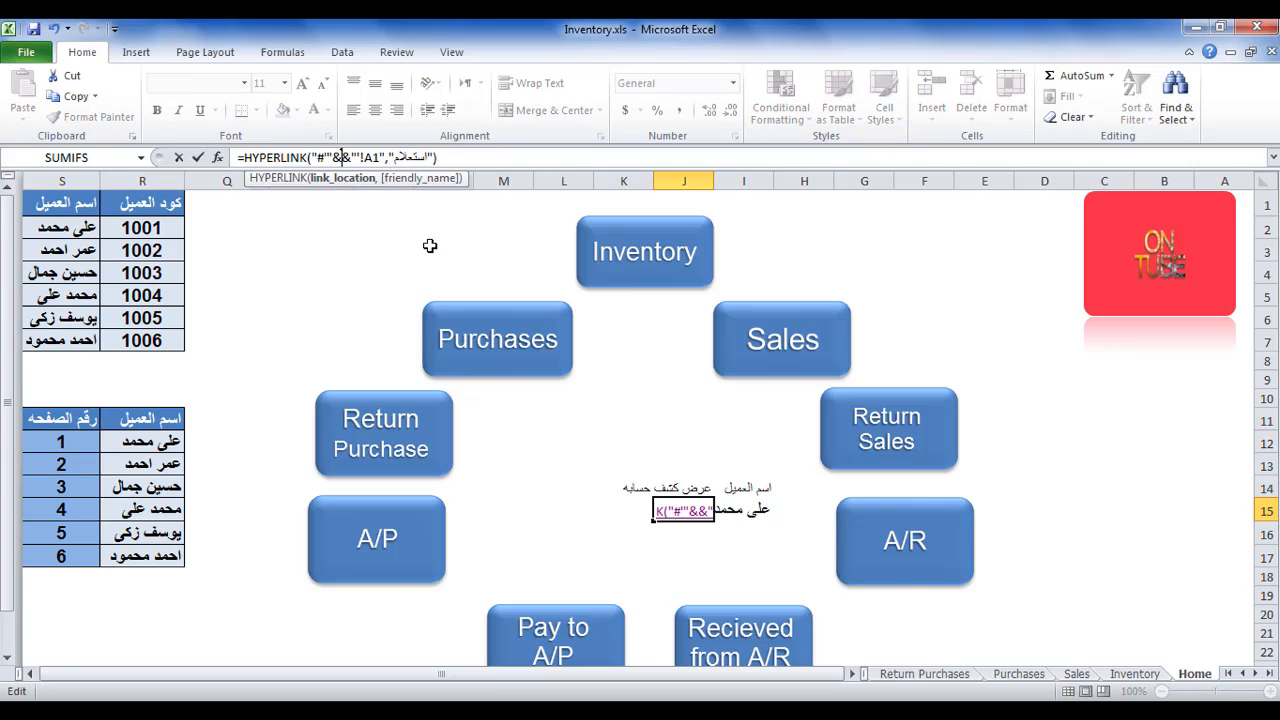
pyautogui.write('2')
pyautogui.press('Return')
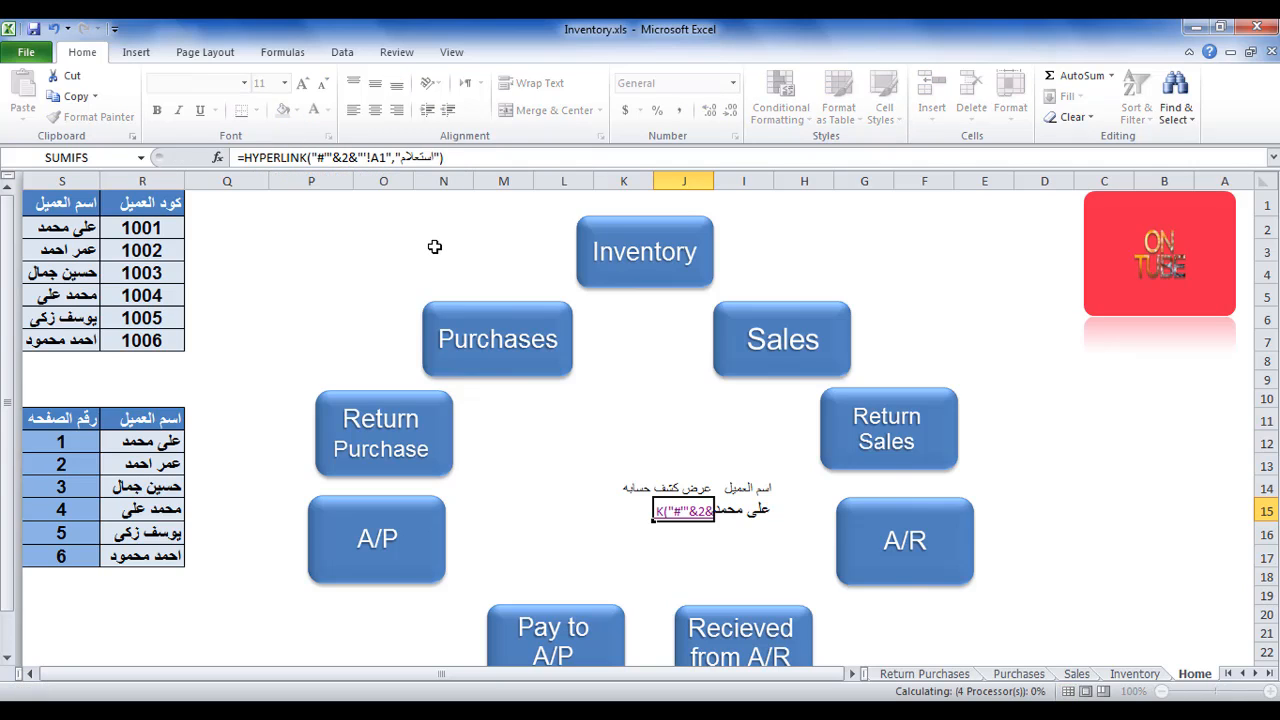
# Follow the استعلام link to sheet '2', check the customer name there, and return to the Home sheet.
pyautogui.click(700, 513)
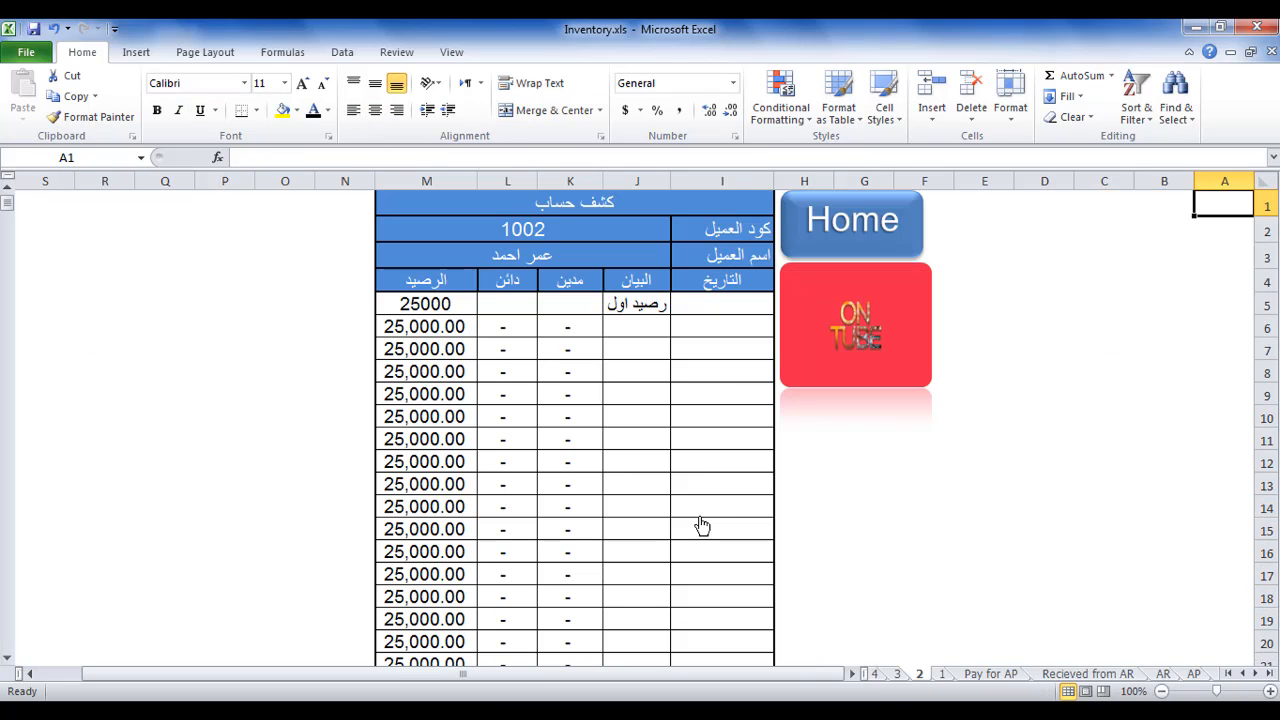
pyautogui.click(538, 259)
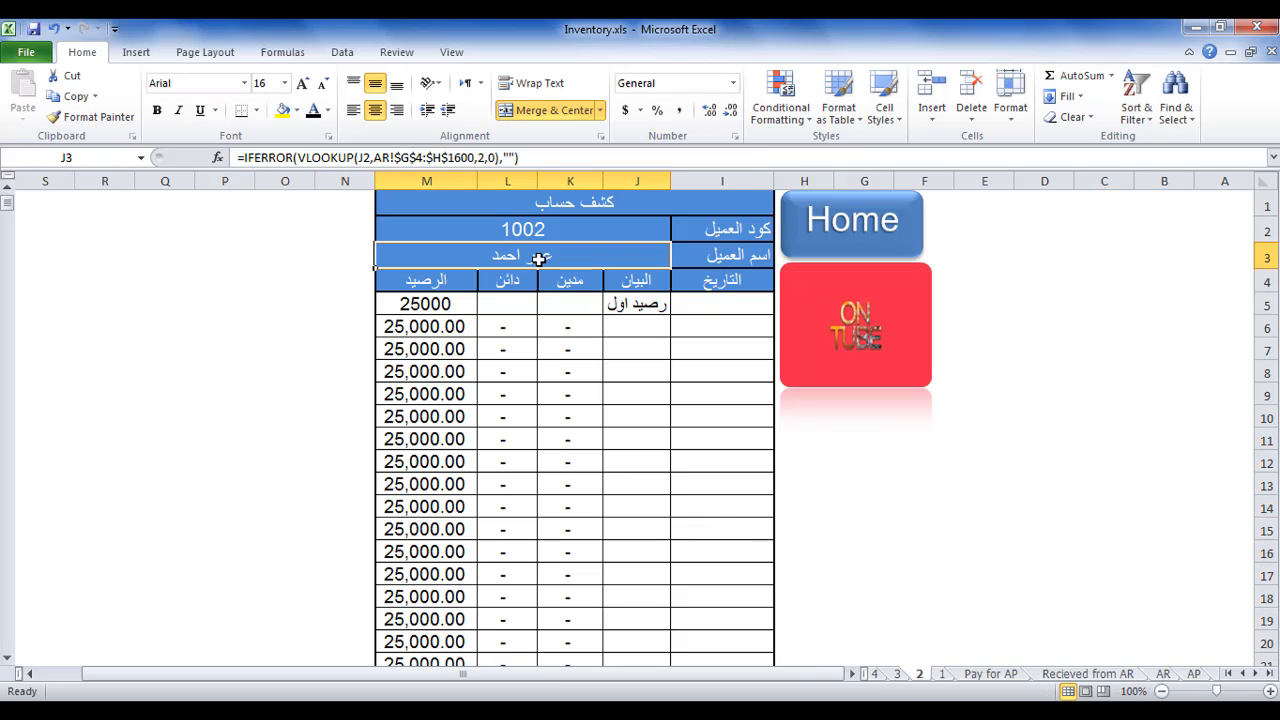
pyautogui.click(896, 244)
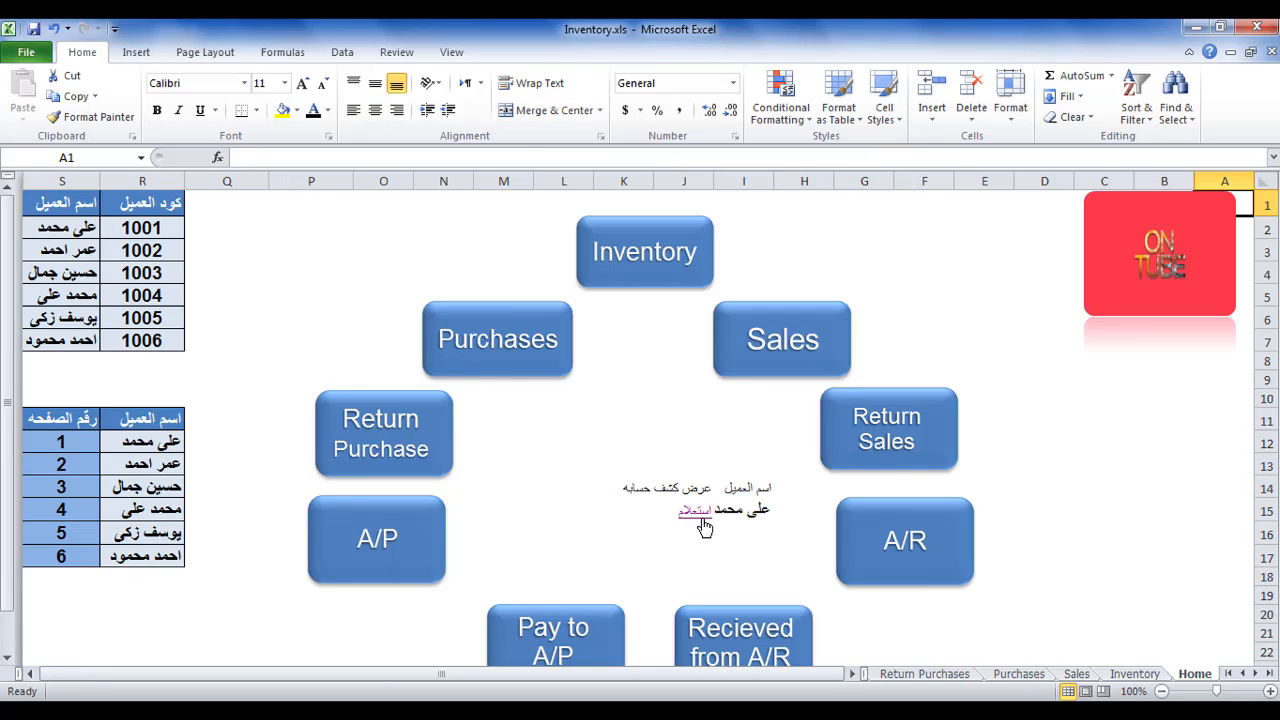
# Replace the sheet number 2 in the J15 HYPERLINK formula with a VLOOKUP that uses I15 as the lookup value.
pyautogui.click(672, 516)
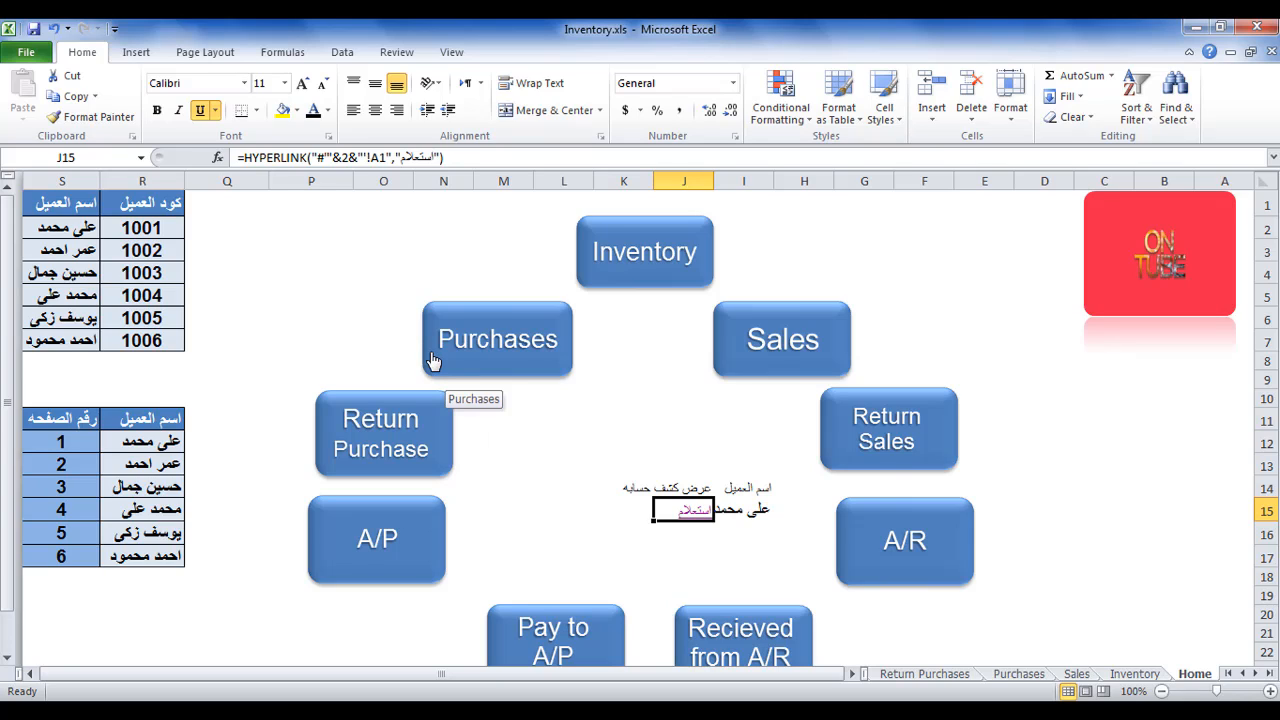
pyautogui.click(756, 508)
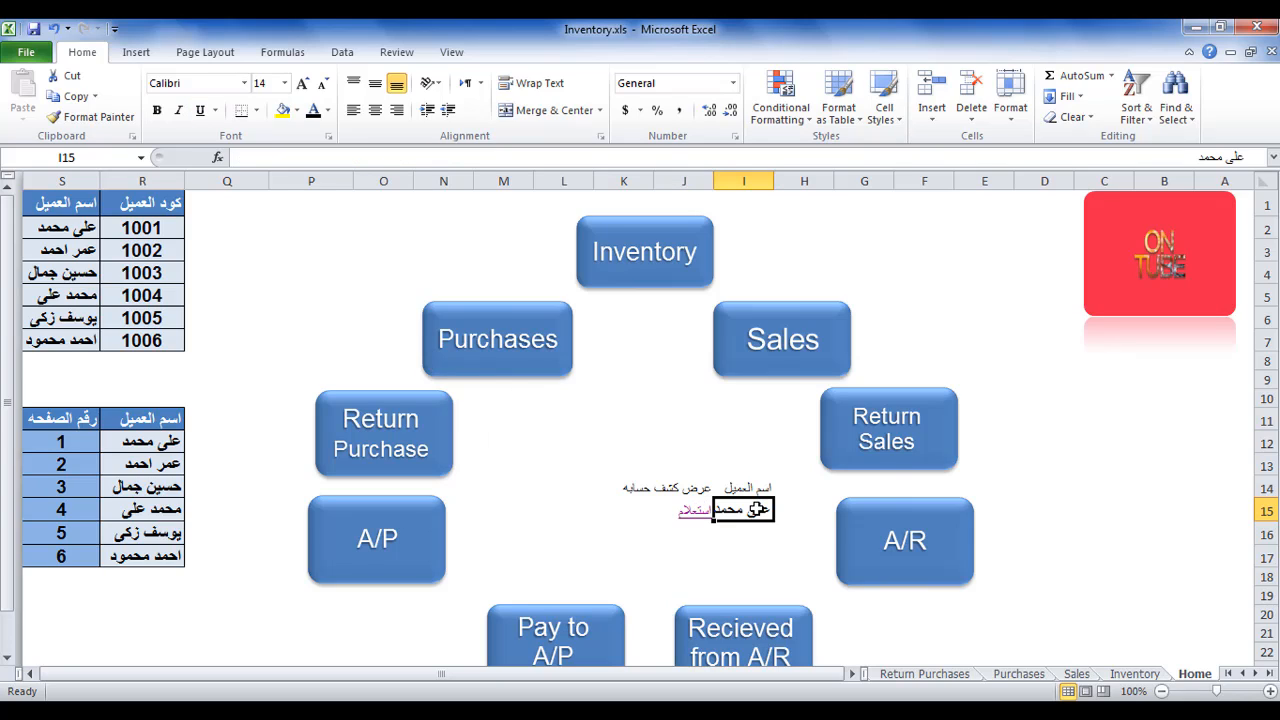
pyautogui.click(668, 507)
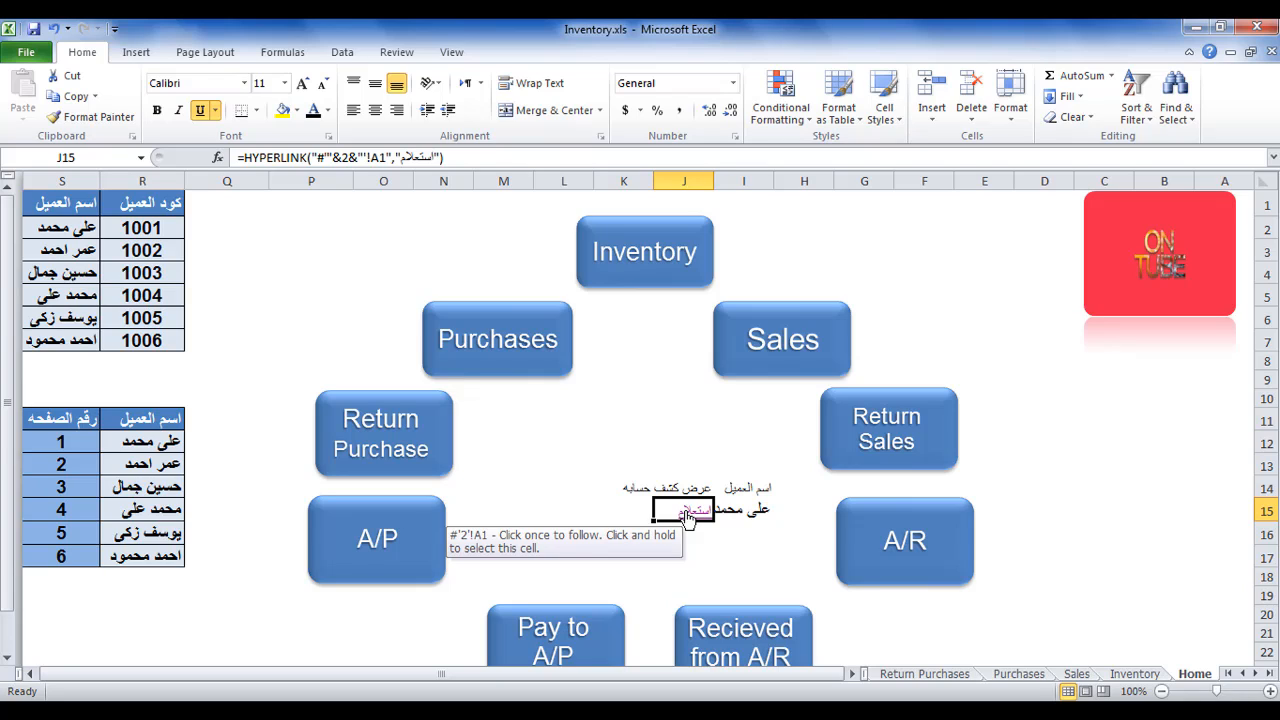
pyautogui.click(350, 157)
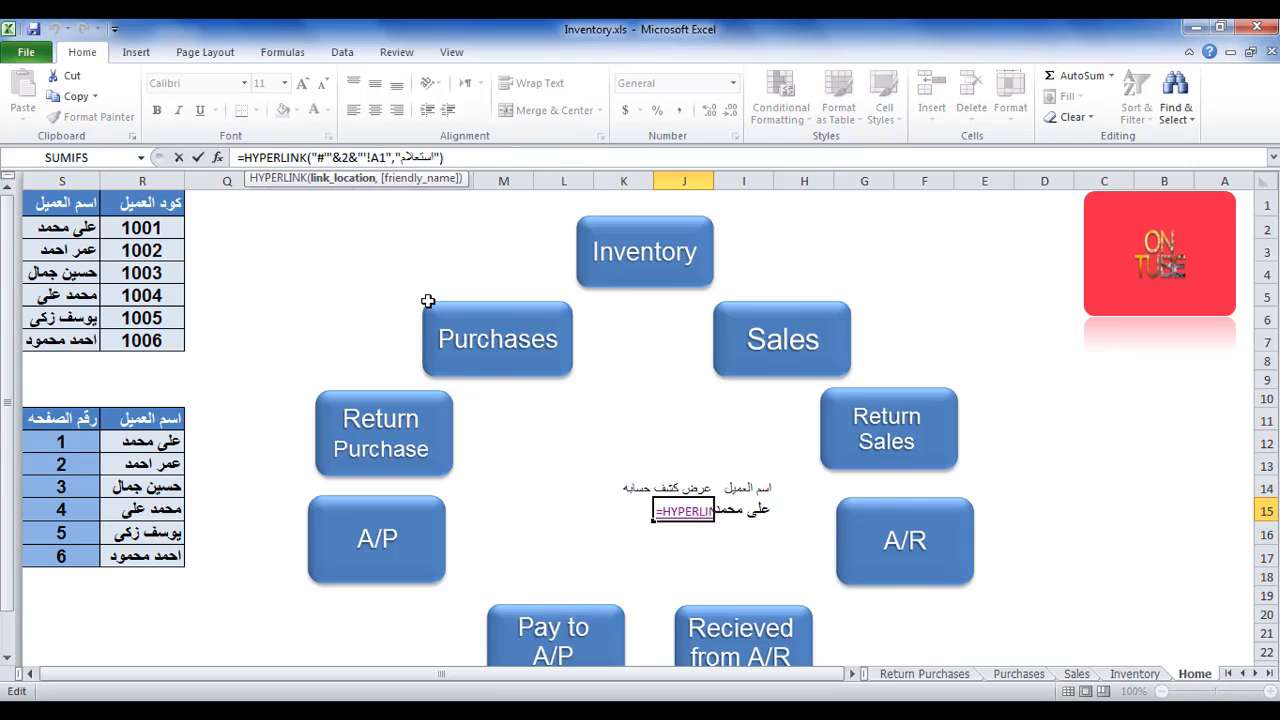
pyautogui.press('BackSpace')
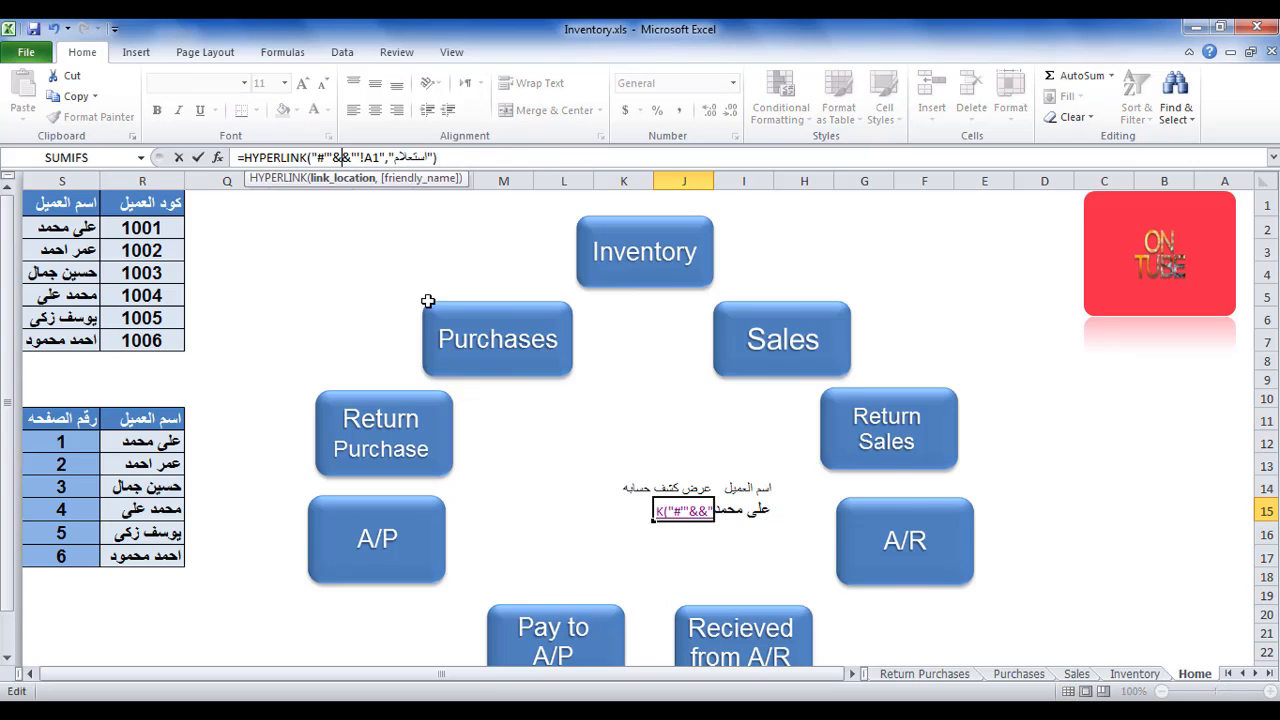
pyautogui.write('vlo')
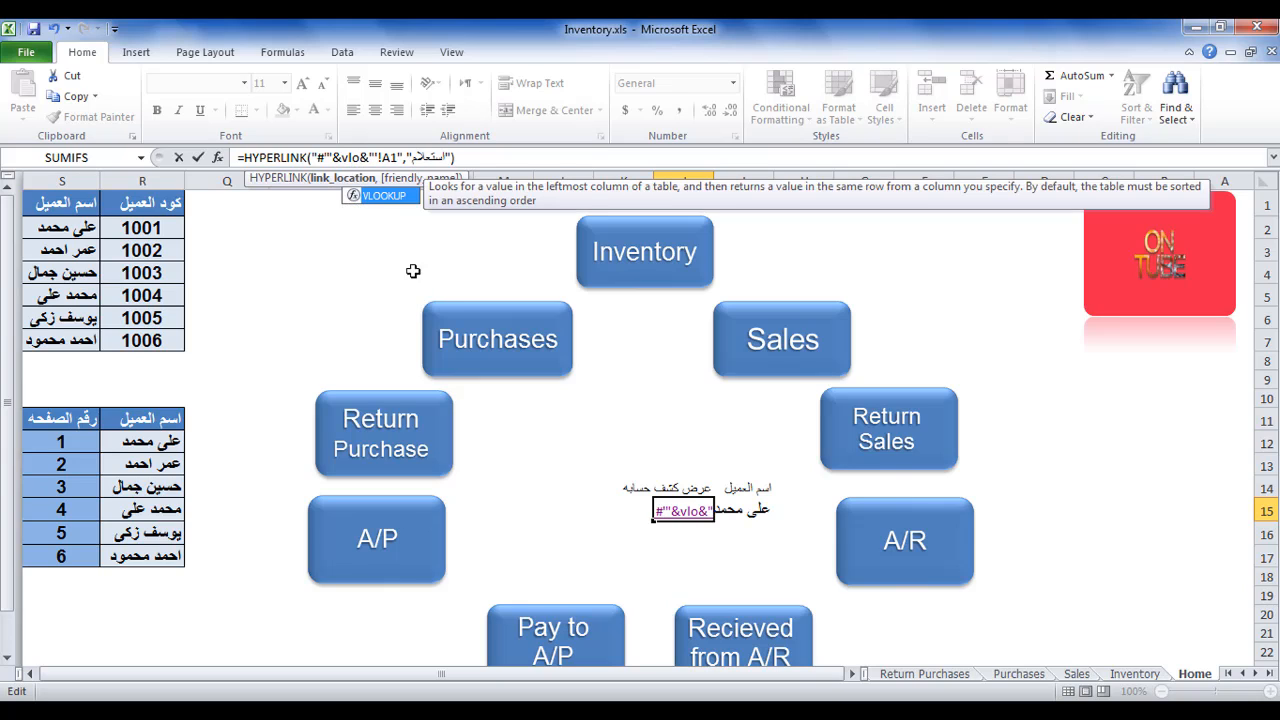
pyautogui.doubleClick(383, 196)
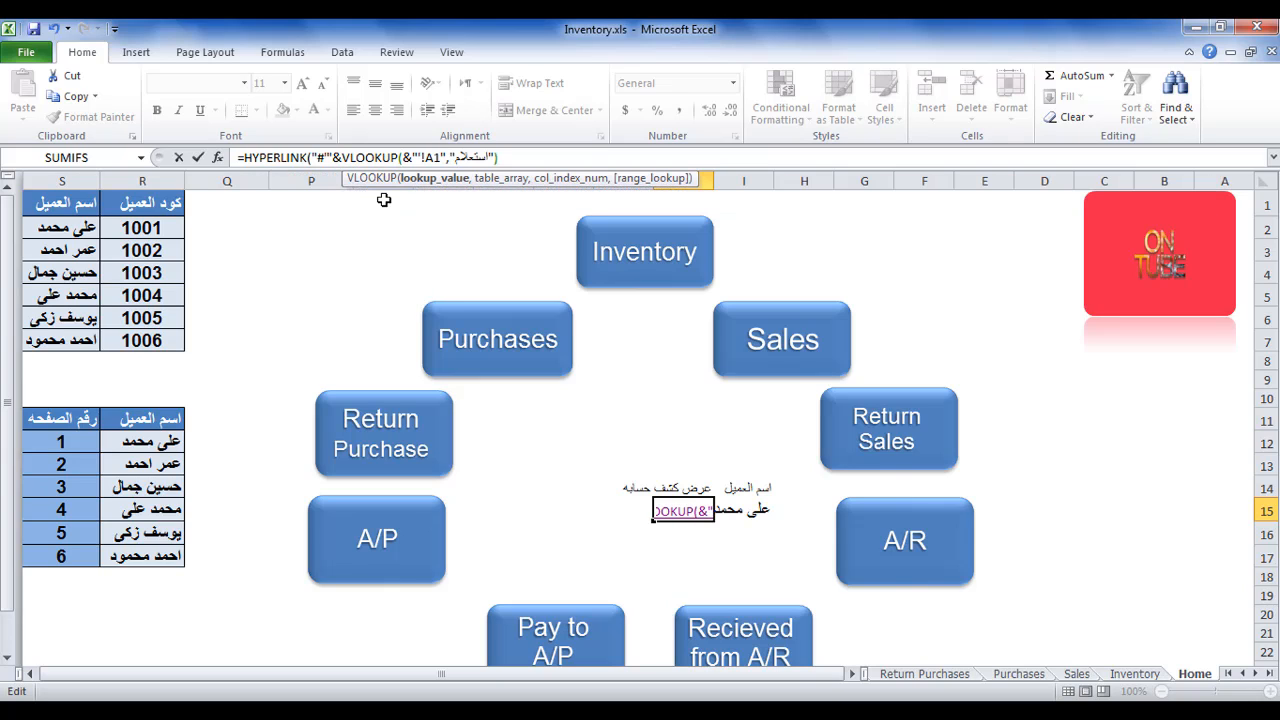
pyautogui.click(760, 510)
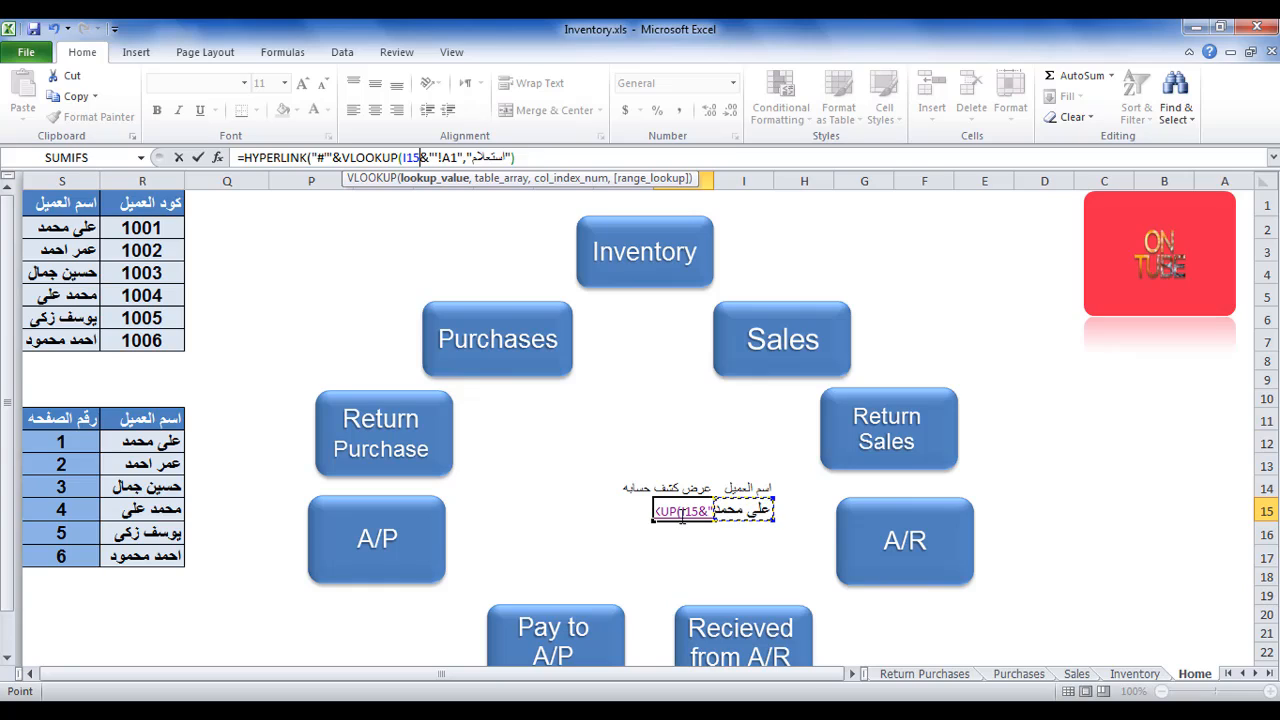
# Complete the VLOOKUP in J15 with table range R11:S17, column index 2 and exact match 0, and commit the formula.
pyautogui.write(',')
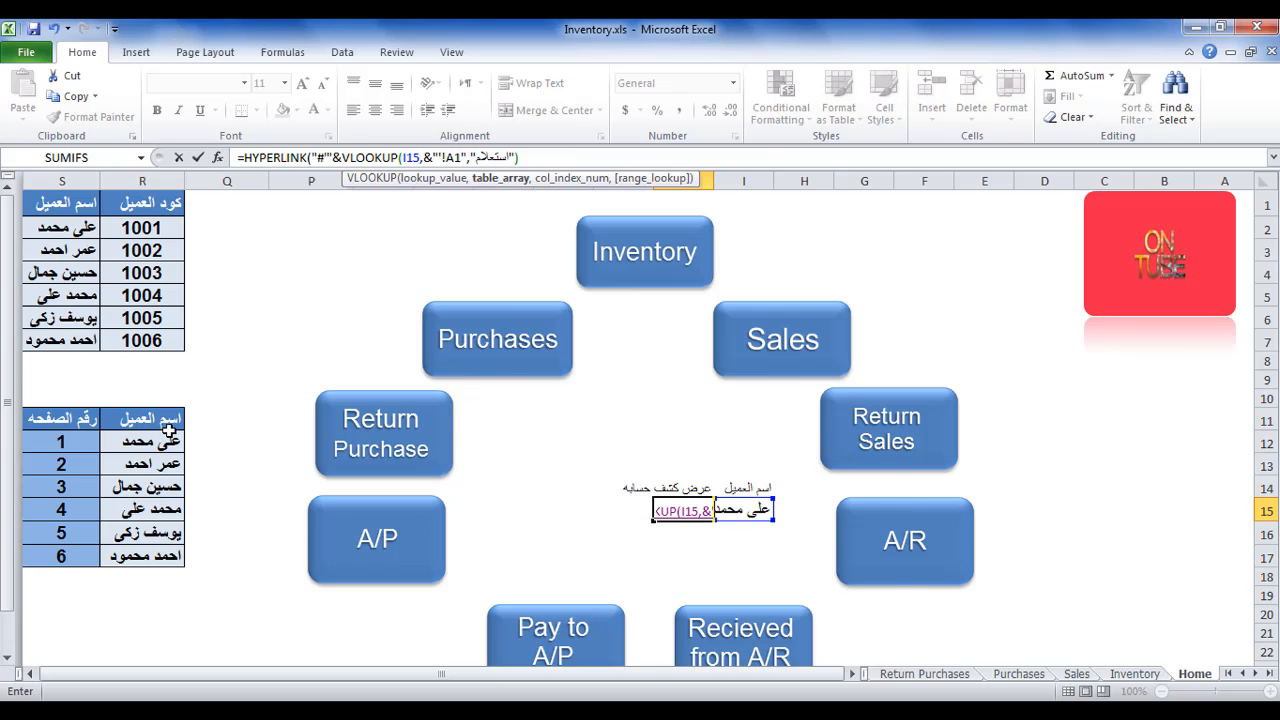
pyautogui.moveTo(168, 430); pyautogui.dragTo(52, 555)
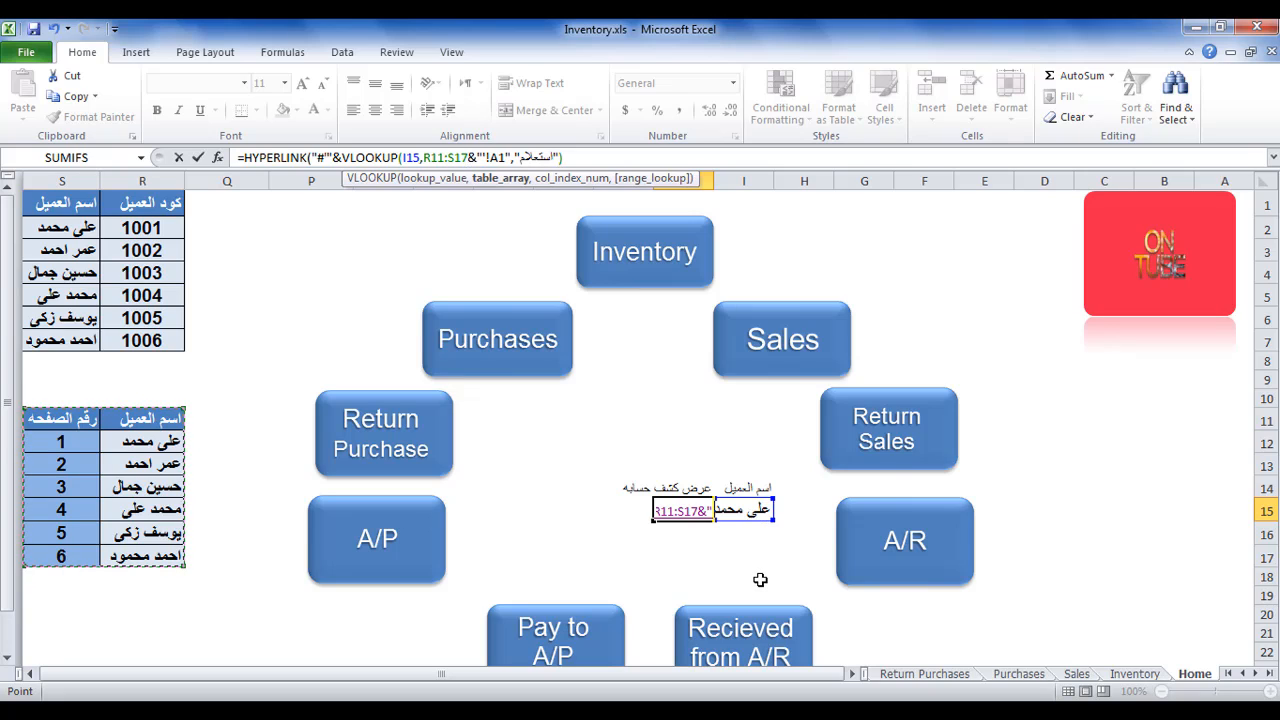
pyautogui.write(',')
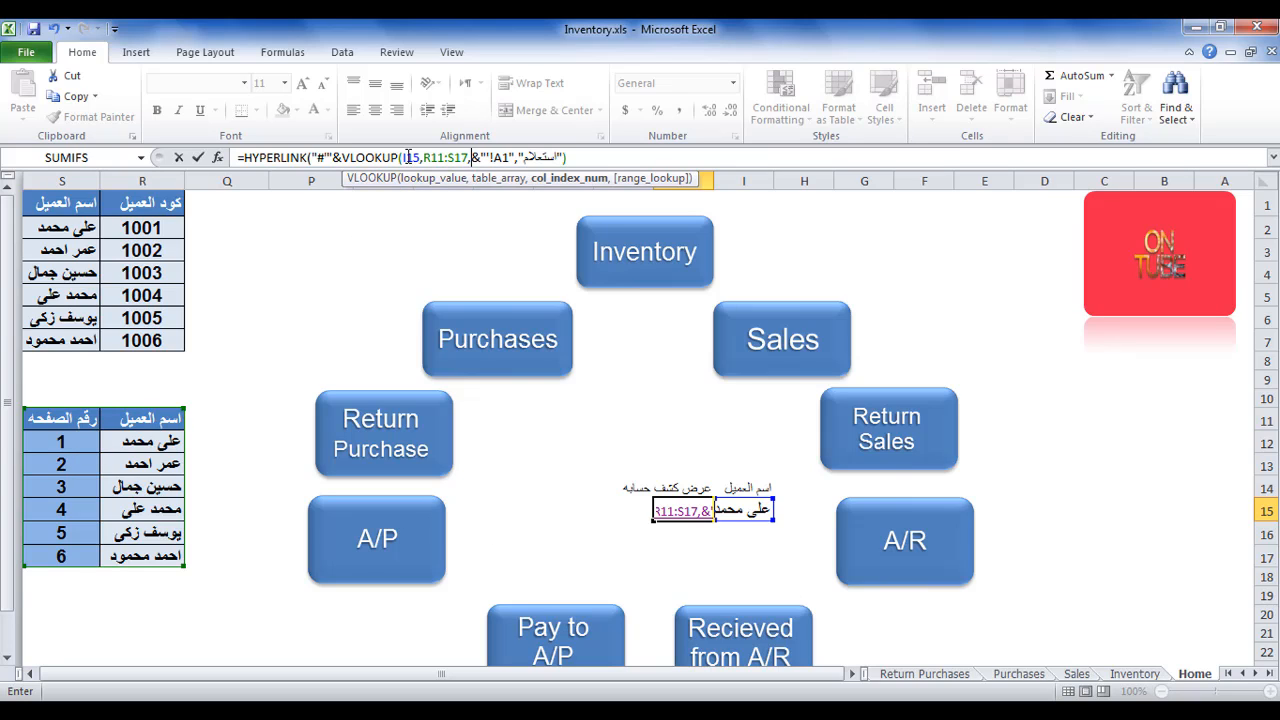
pyautogui.write('2,0')
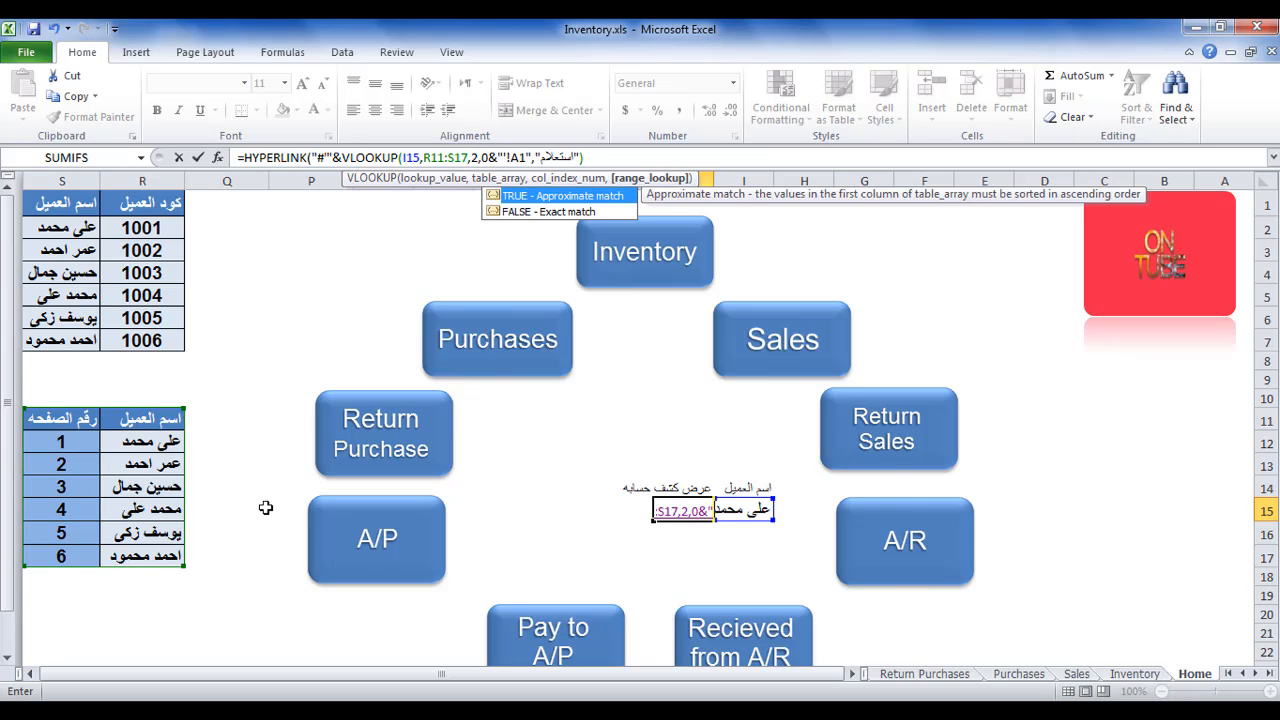
pyautogui.write(')')
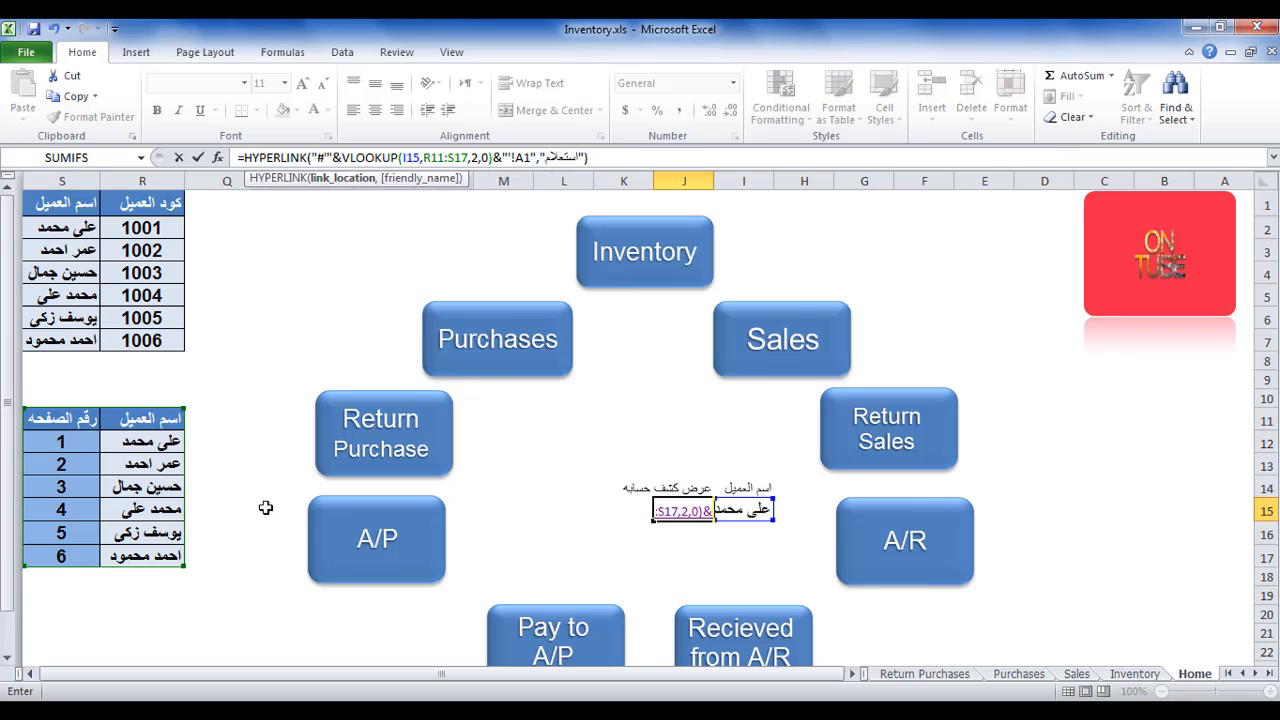
pyautogui.hotkey('ctrl', 'Return')
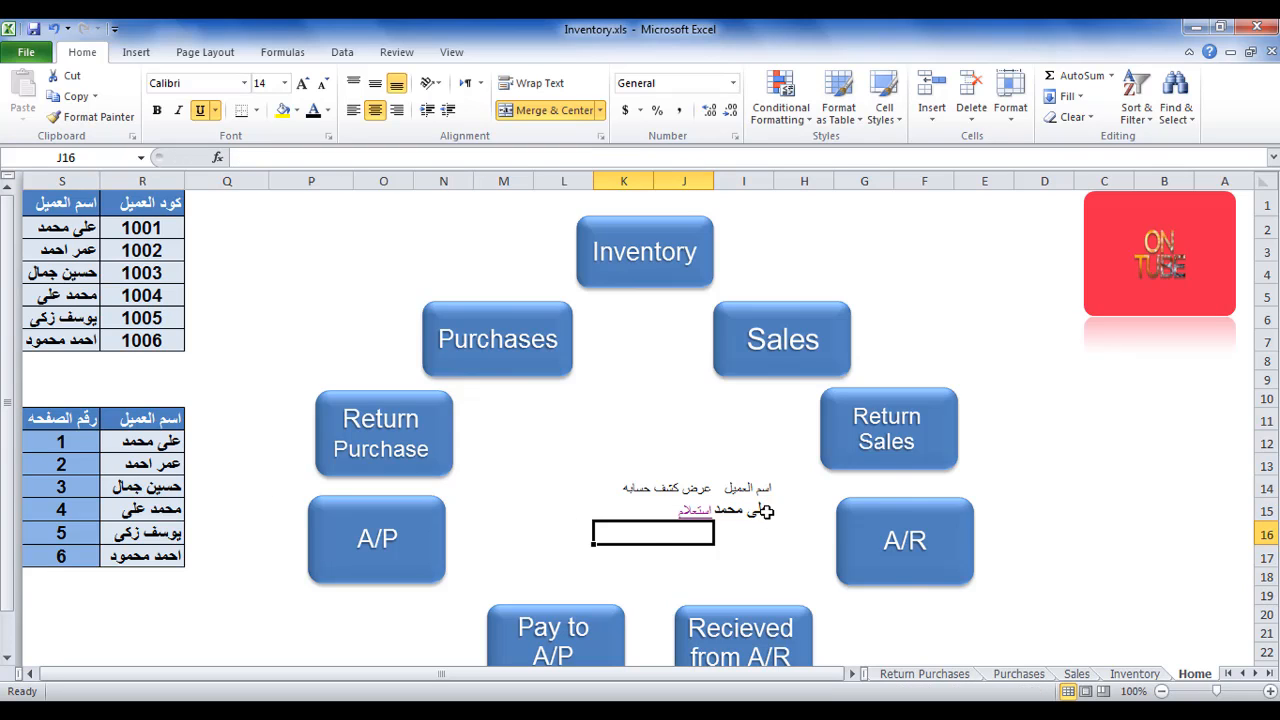
# Follow the استعلام link to sheet '1', check the customer name in J3, and return to the Home sheet.
pyautogui.click(688, 513)
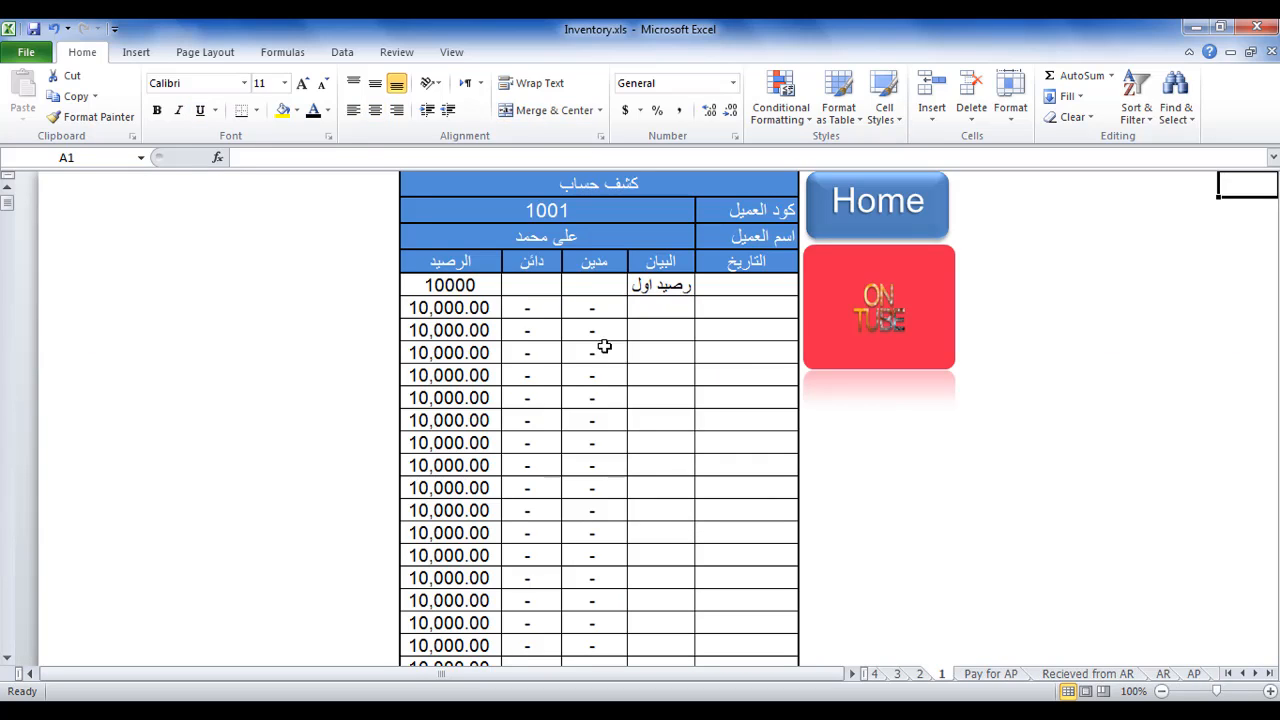
pyautogui.click(568, 240)
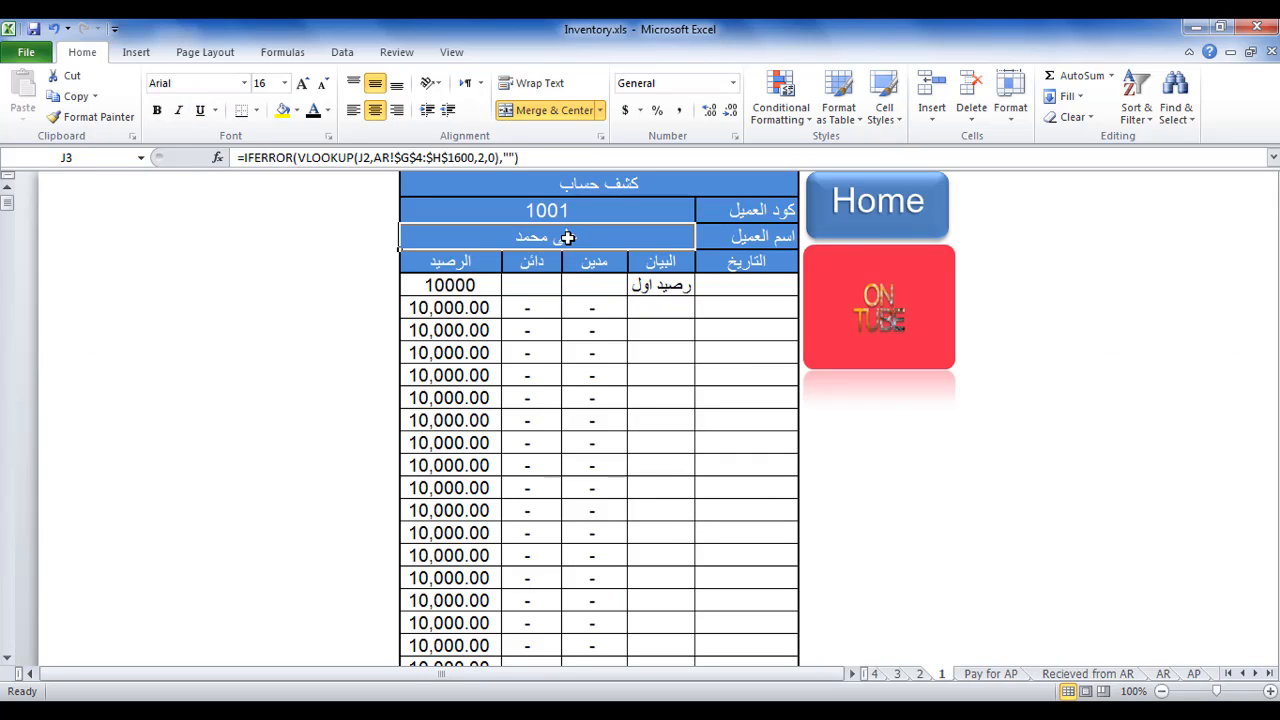
pyautogui.click(903, 208)
# Replace the customer name in I15 with the full name of the customer assigned to page 3.
pyautogui.click(765, 509)
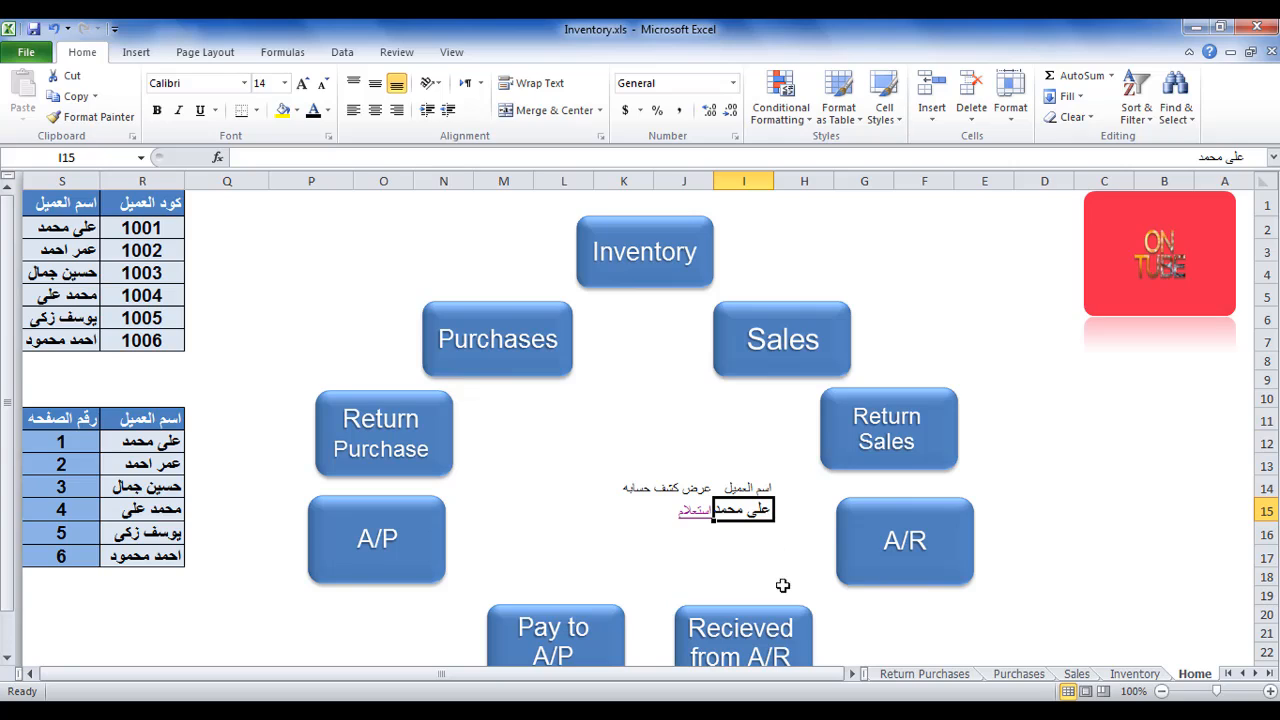
pyautogui.write('psdh')
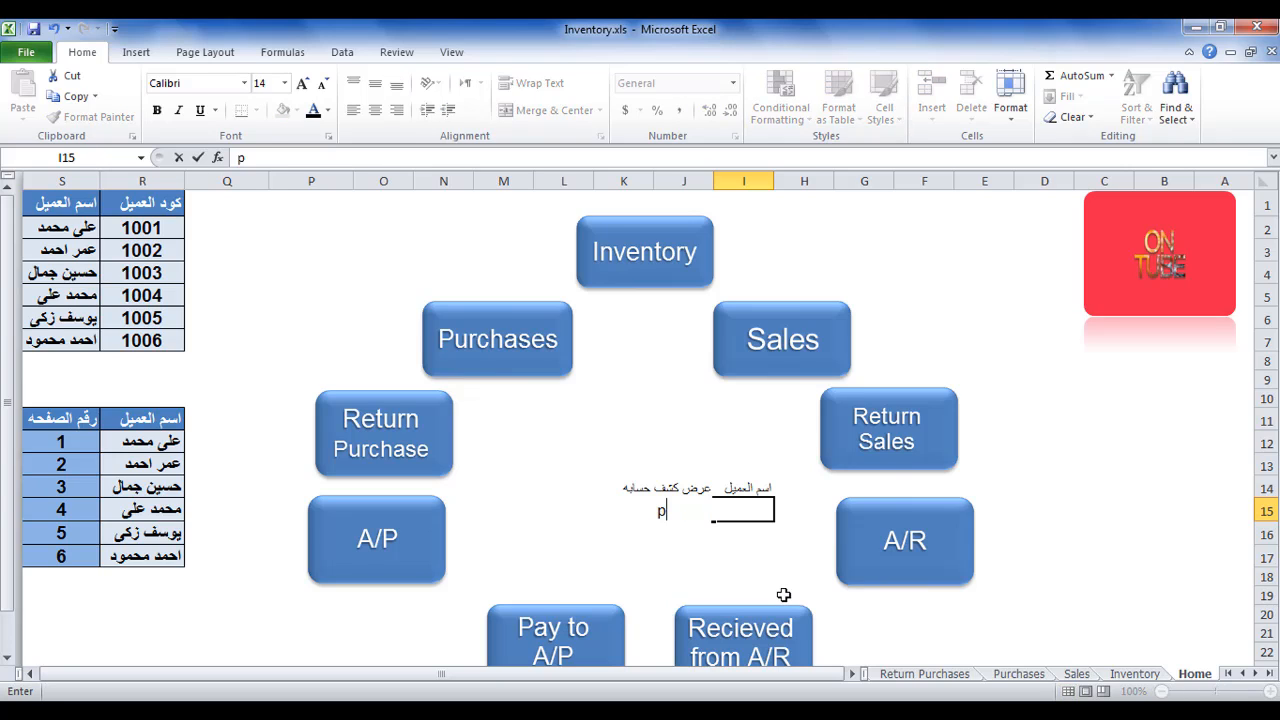
pyautogui.press('BackSpace')
pyautogui.press('BackSpace')
pyautogui.press('BackSpace')
pyautogui.press('BackSpace')
pyautogui.write('حسين جمال')
pyautogui.press('Return')
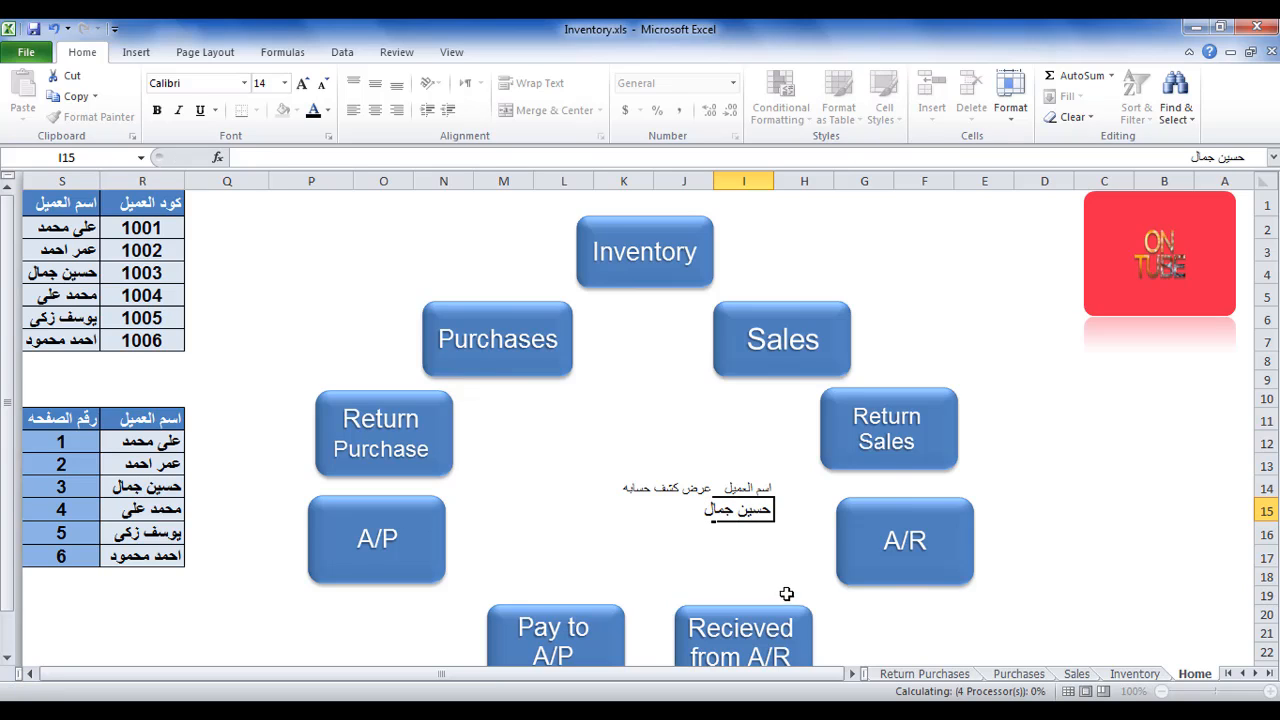
# Follow the استعلام link to sheet '3', check the customer name in J3, and return to the Home sheet.
pyautogui.click(689, 512)
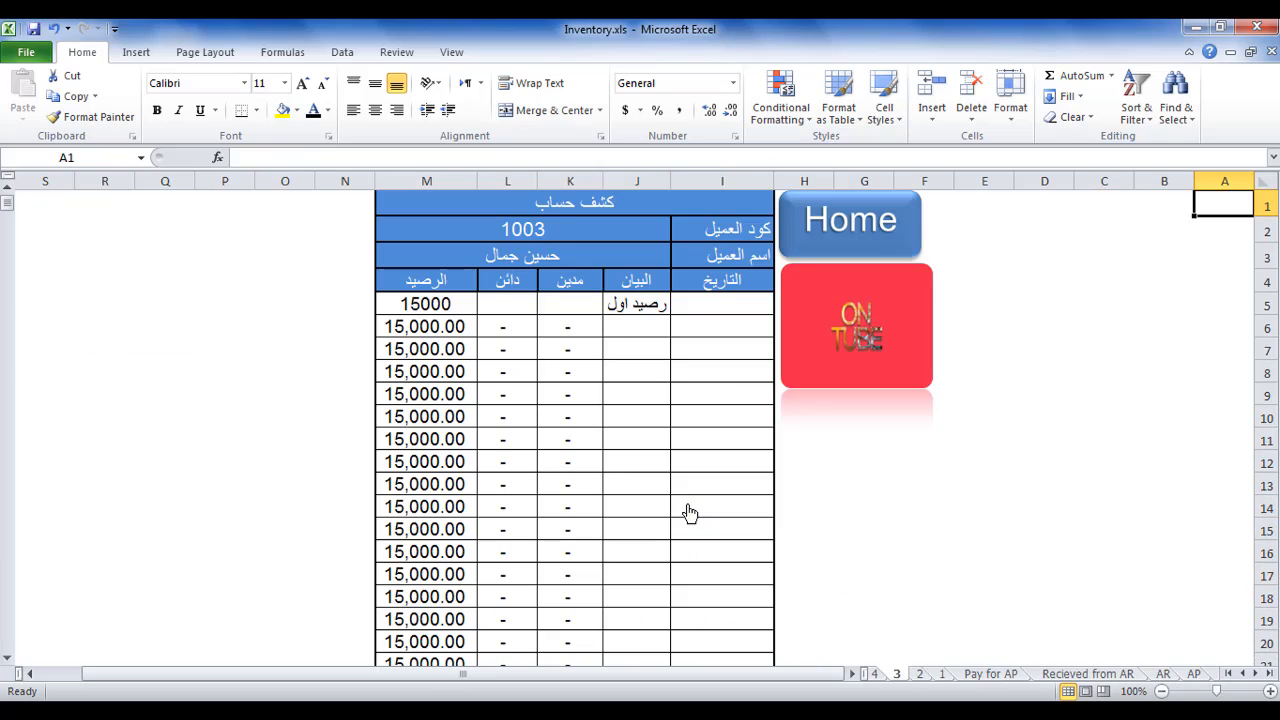
pyautogui.click(595, 257)
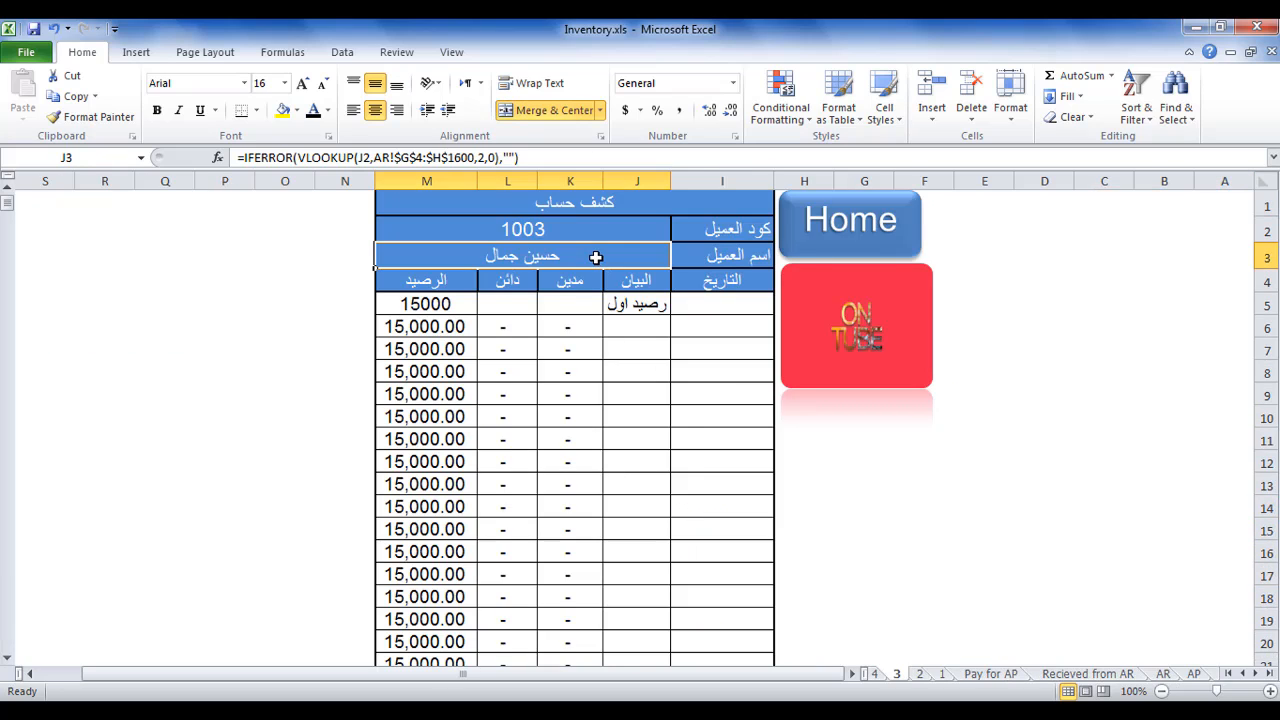
pyautogui.click(800, 248)
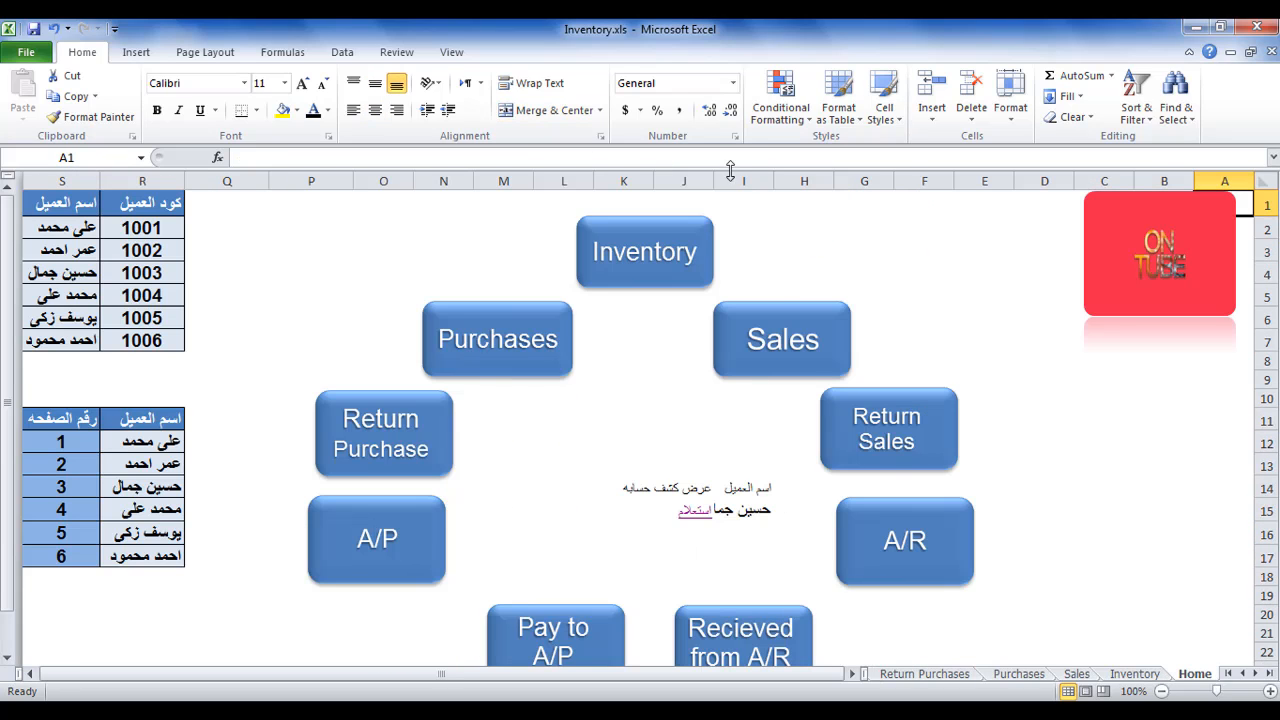
# Widen column I to fit the customer name and enter the full name of the page 6 customer in I15.
pyautogui.moveTo(714, 181); pyautogui.dragTo(698, 181)
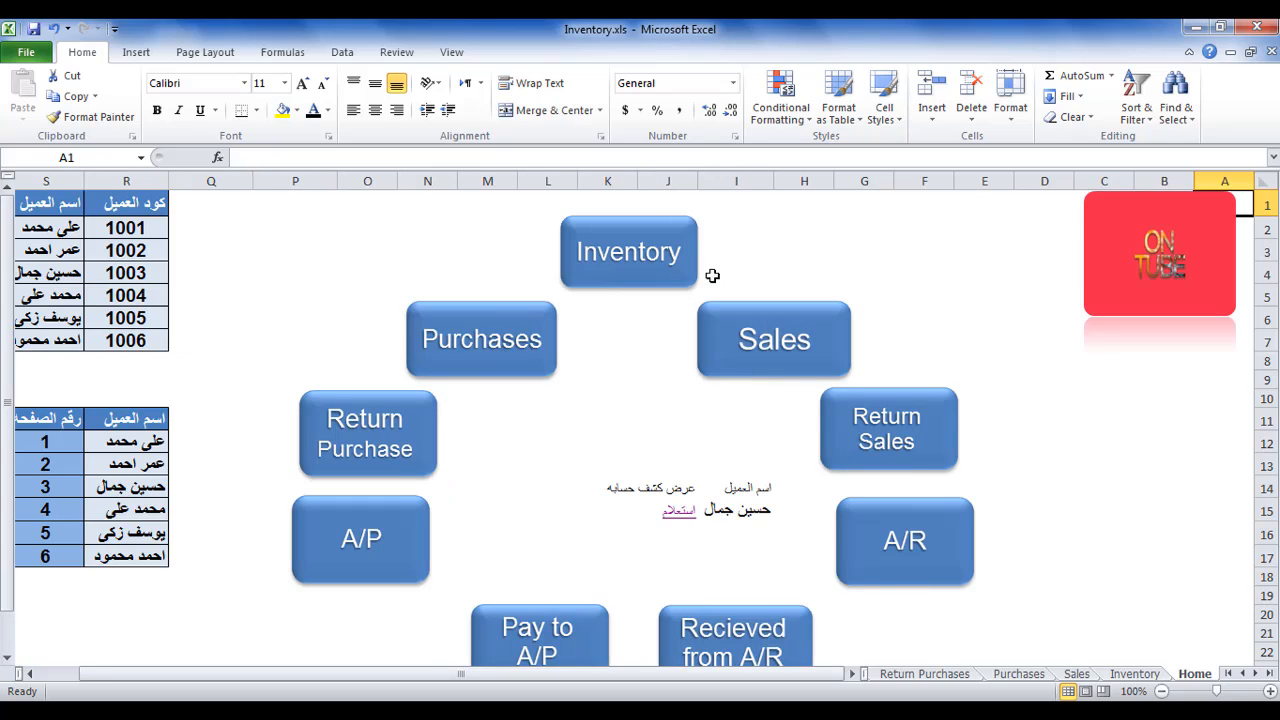
pyautogui.click(723, 512)
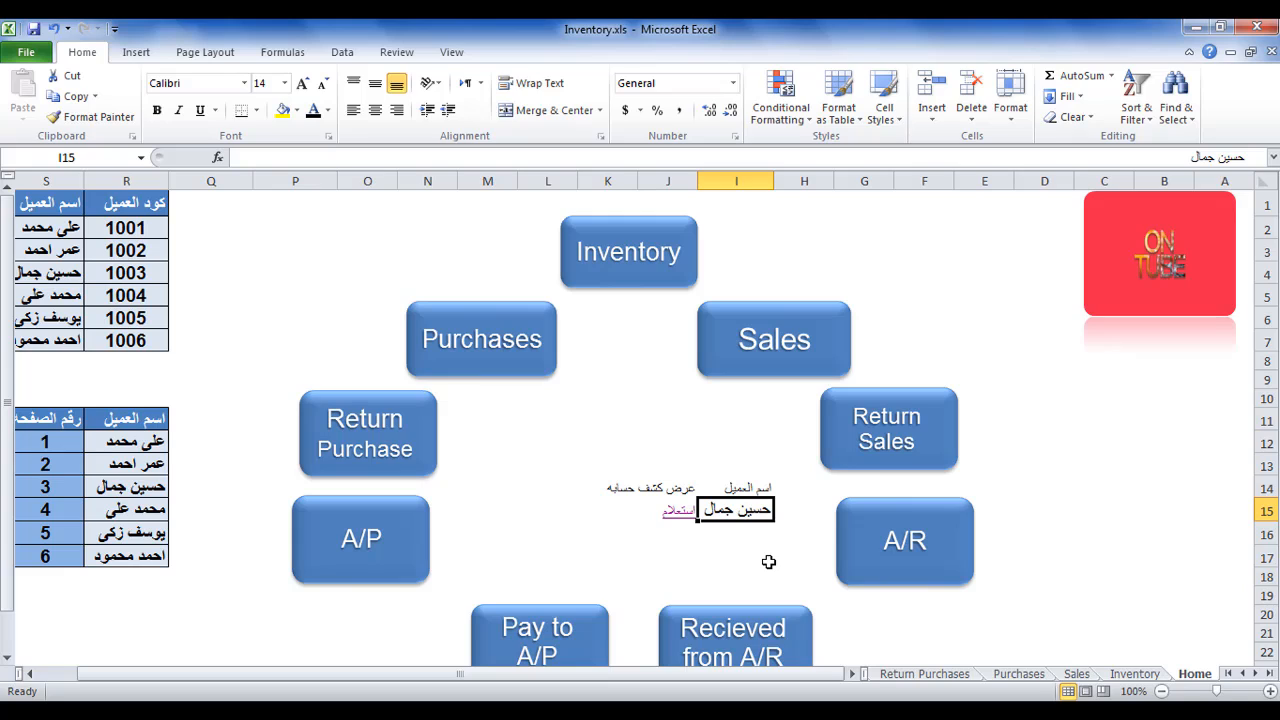
pyautogui.write('احمد')
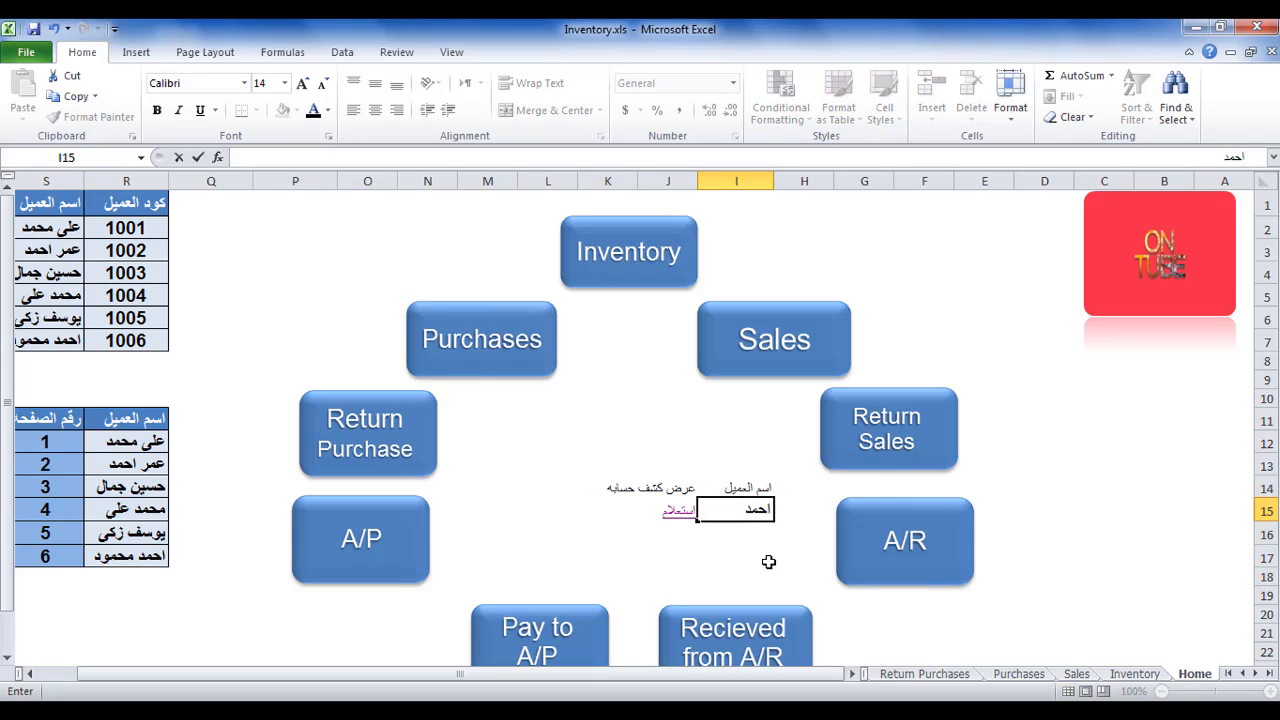
pyautogui.write(' محمود')
pyautogui.press('Return')
# Follow the استعلام link to sheet '6', check the customer name in J3, and return to the Home sheet.
pyautogui.click(678, 510)
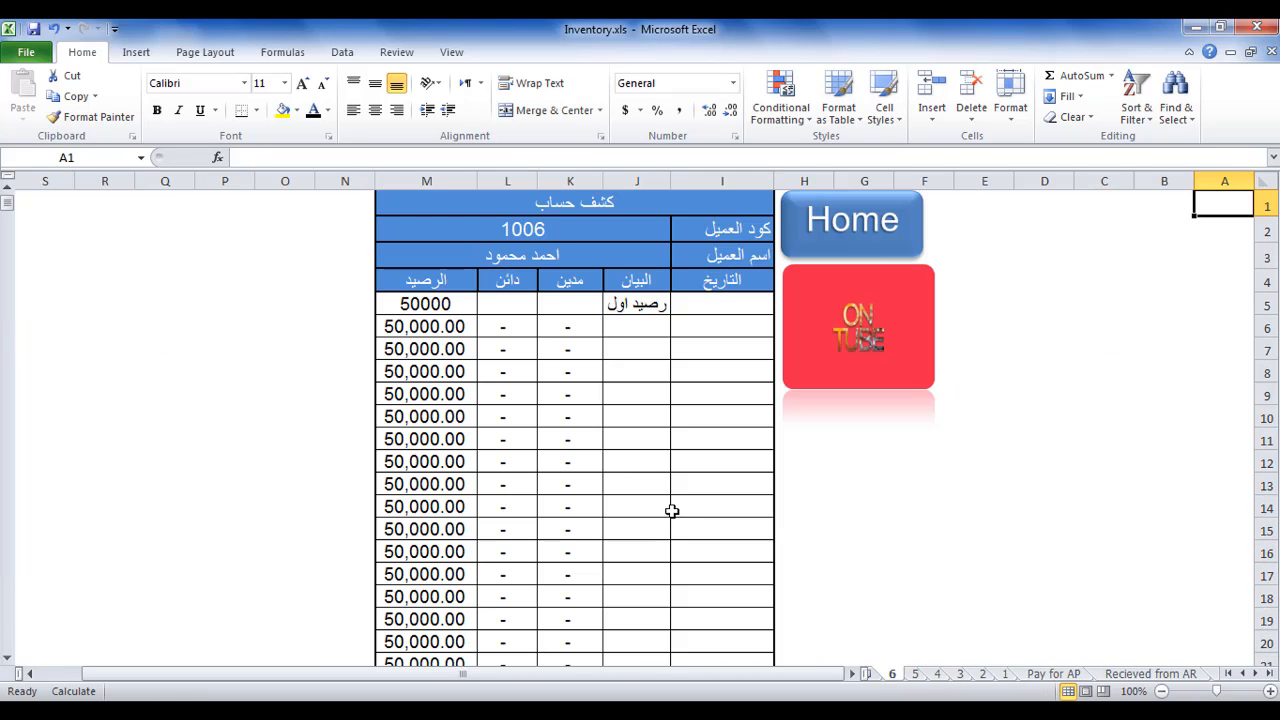
pyautogui.click(568, 258)
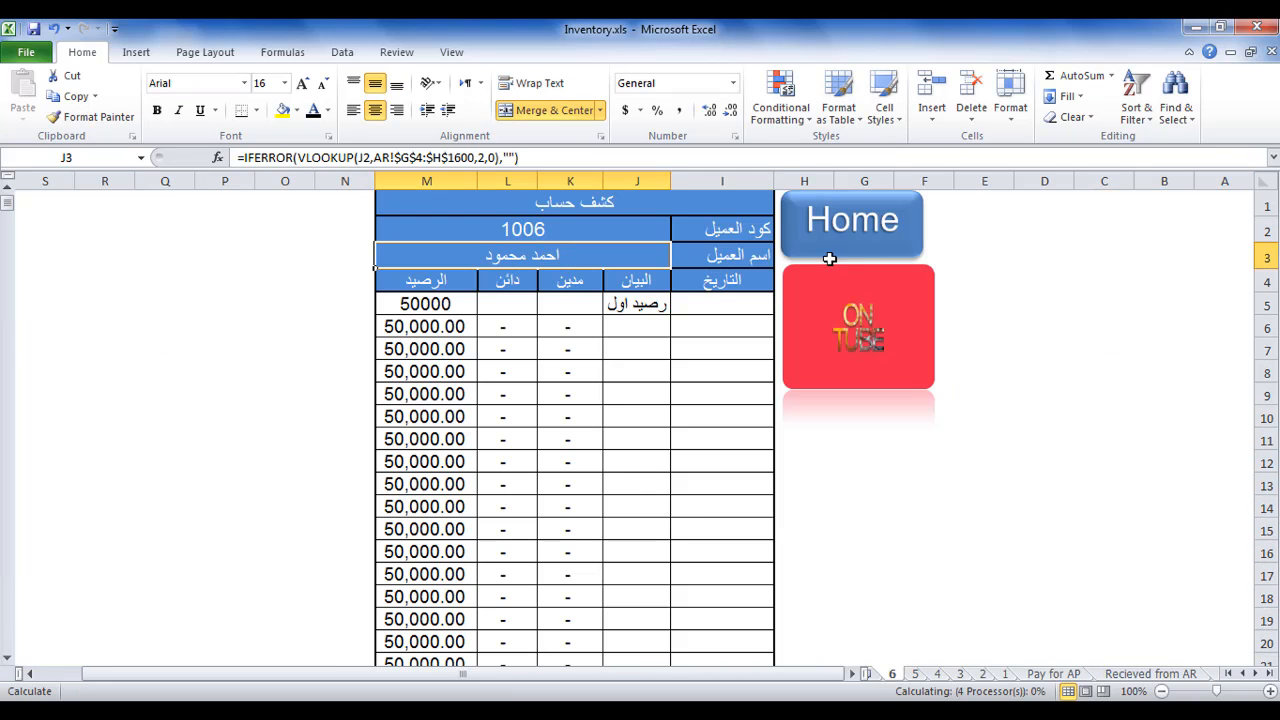
pyautogui.click(858, 241)
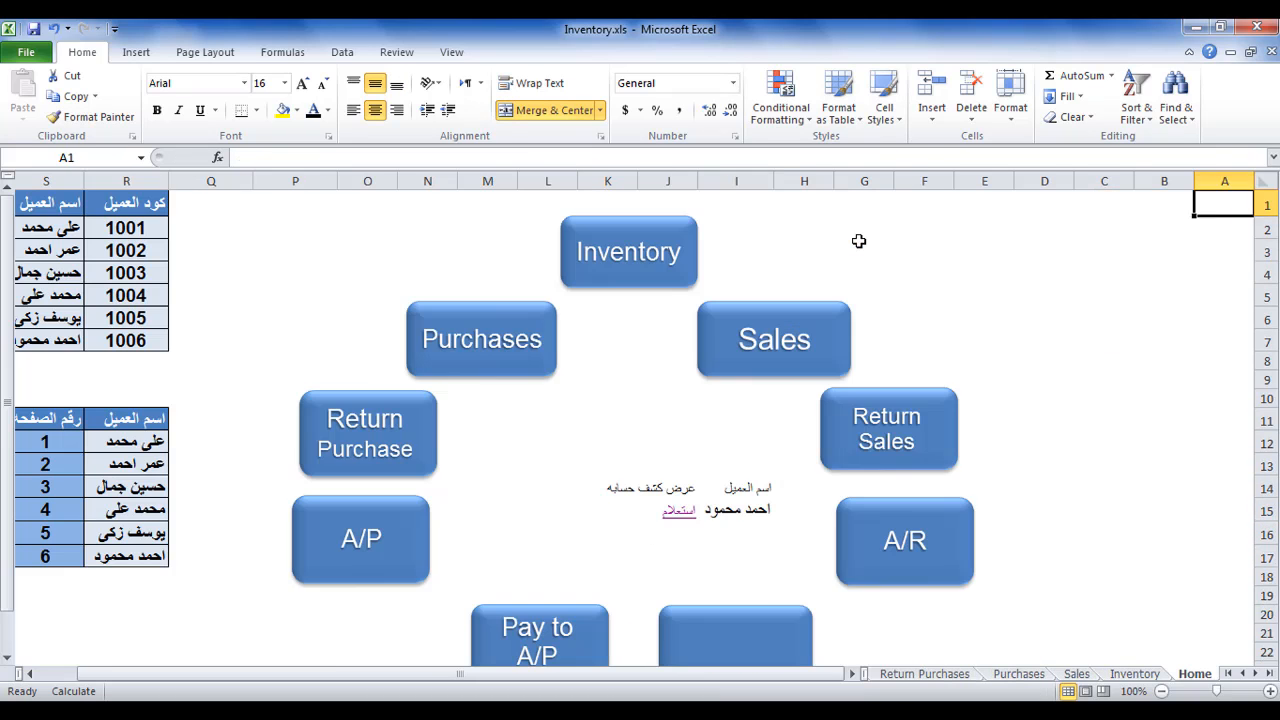
# Add the heading كود العميل in H14, beside the customer name heading.
pyautogui.click(792, 486)
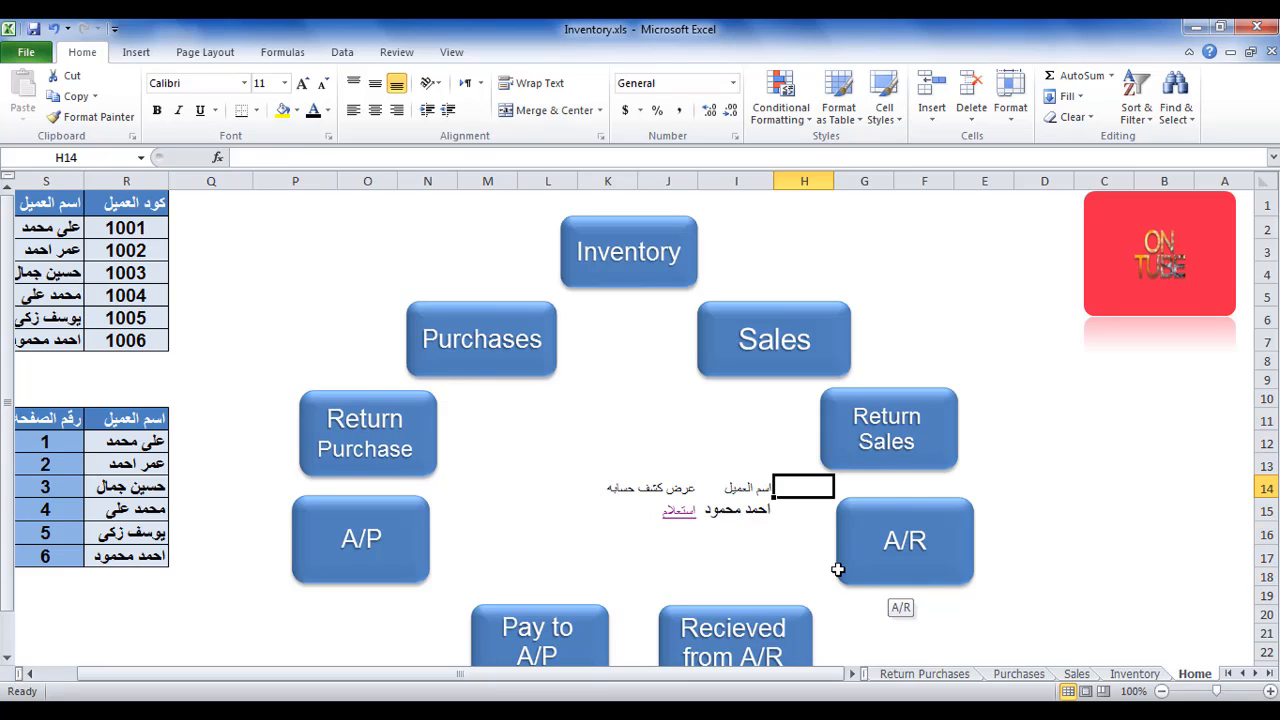
pyautogui.write('كود')
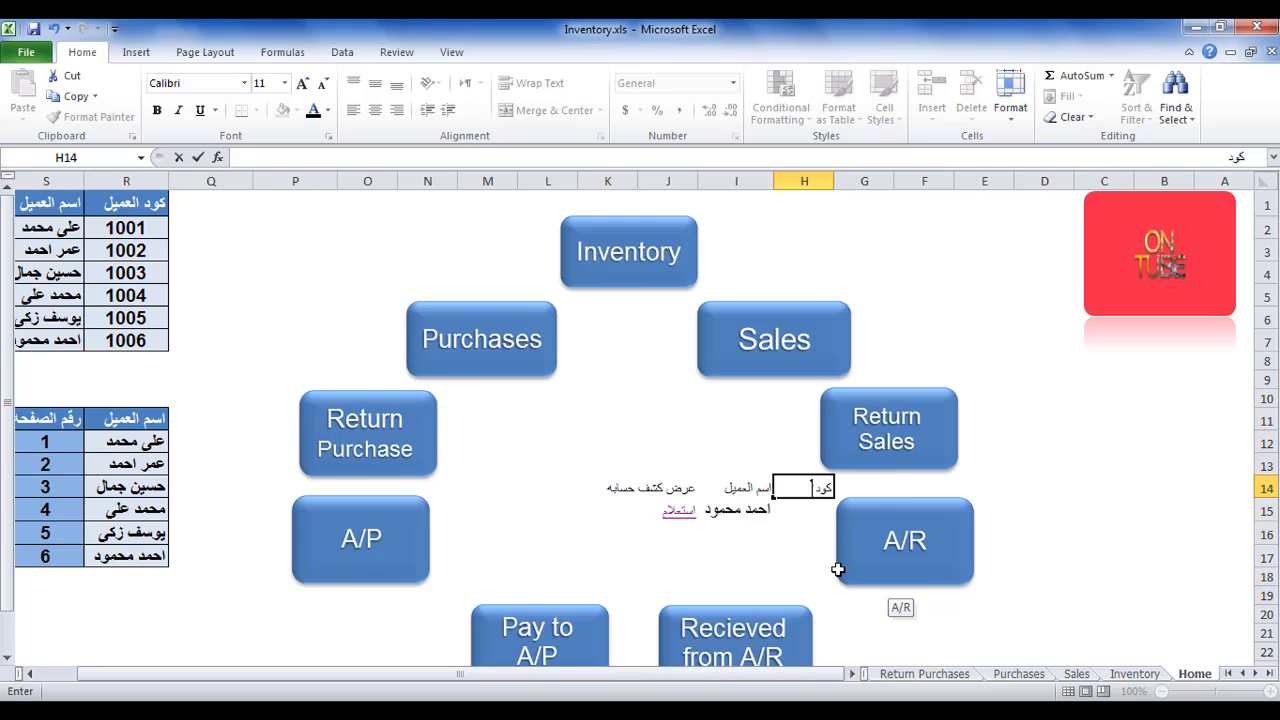
pyautogui.write(' العميل')
pyautogui.click(814, 557)
pyautogui.click(806, 512)
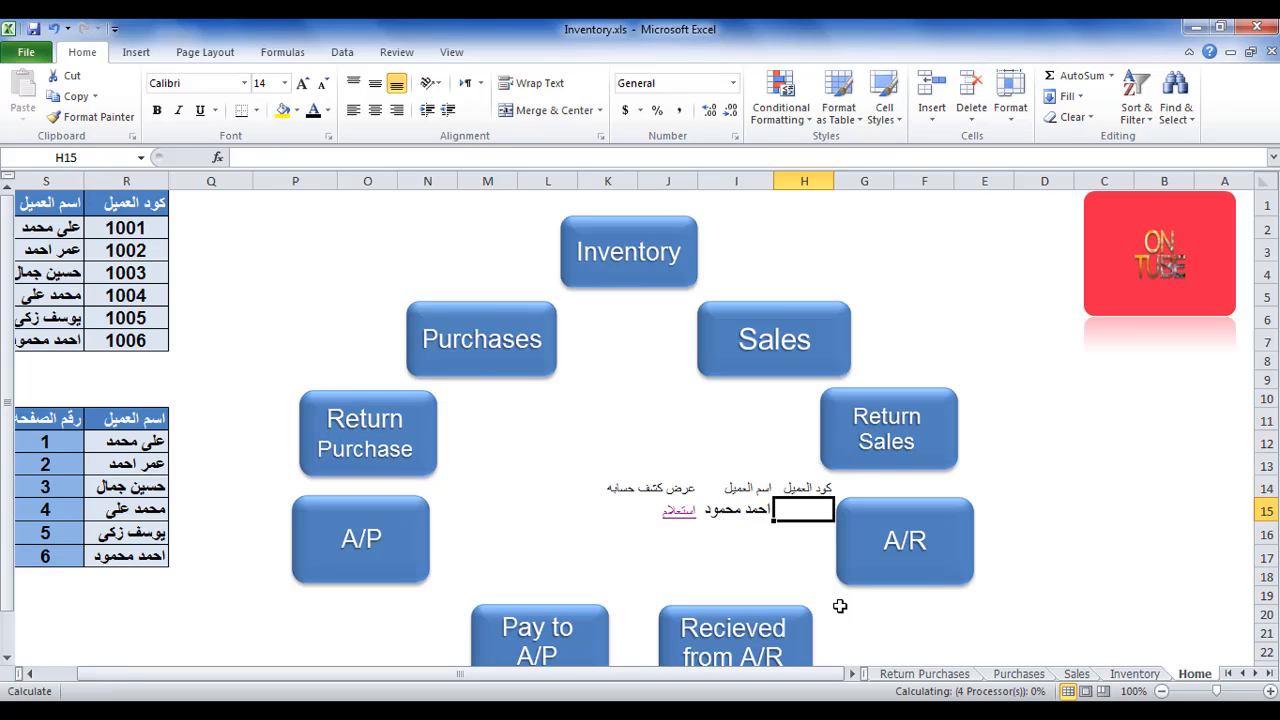
# Enter the formula =VLOOKUP(H15,R1:S7,2,0) in I15 to return the customer name for the code in H15.
pyautogui.click(766, 516)
pyautogui.write('=')
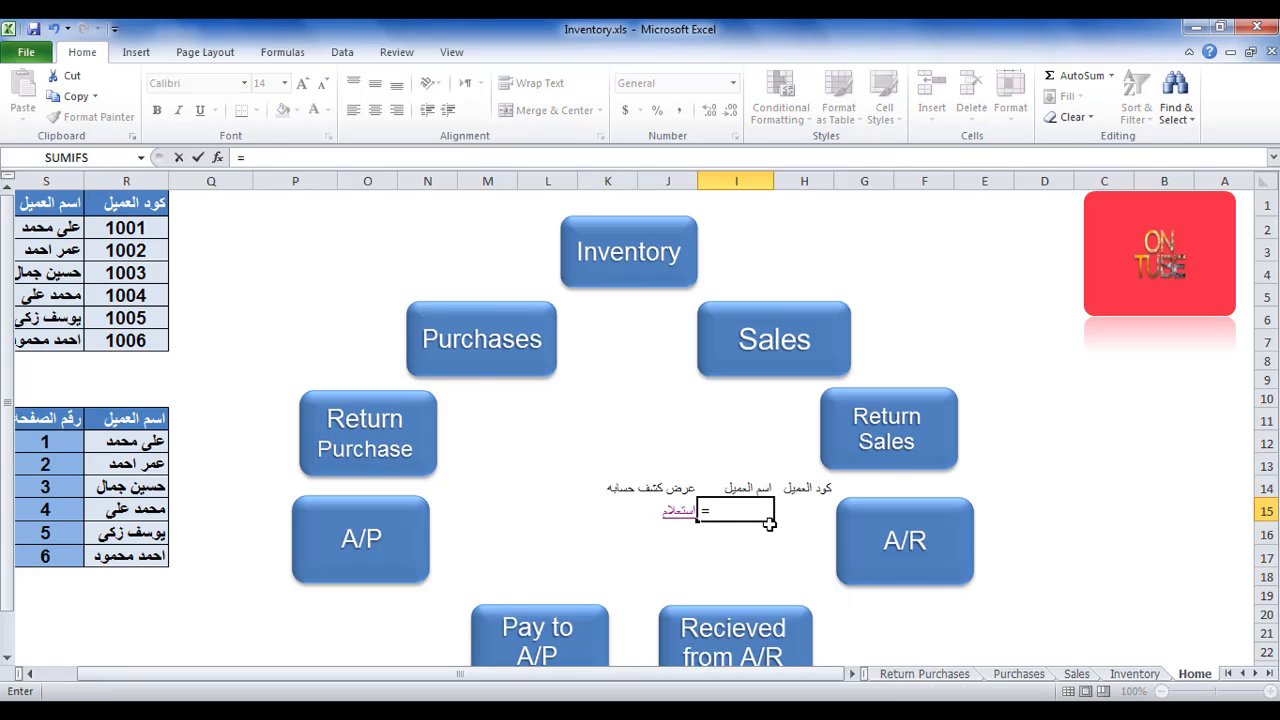
pyautogui.write('vlo')
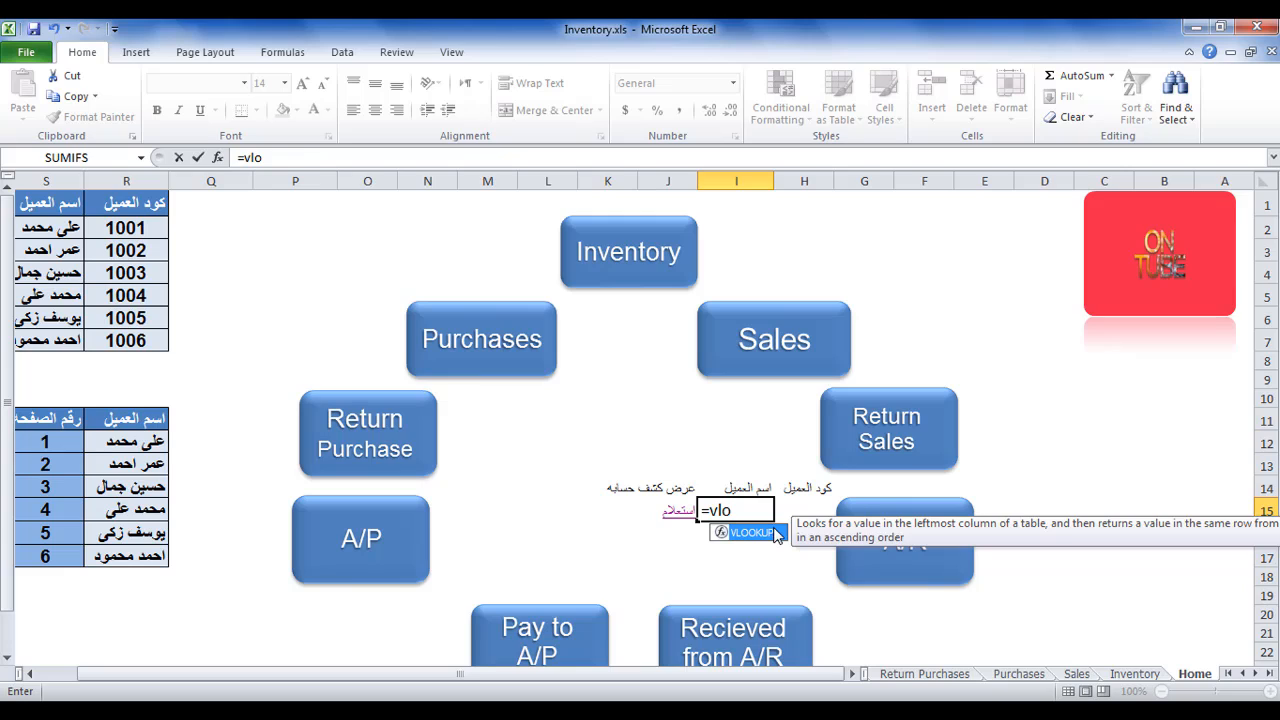
pyautogui.doubleClick(768, 531)
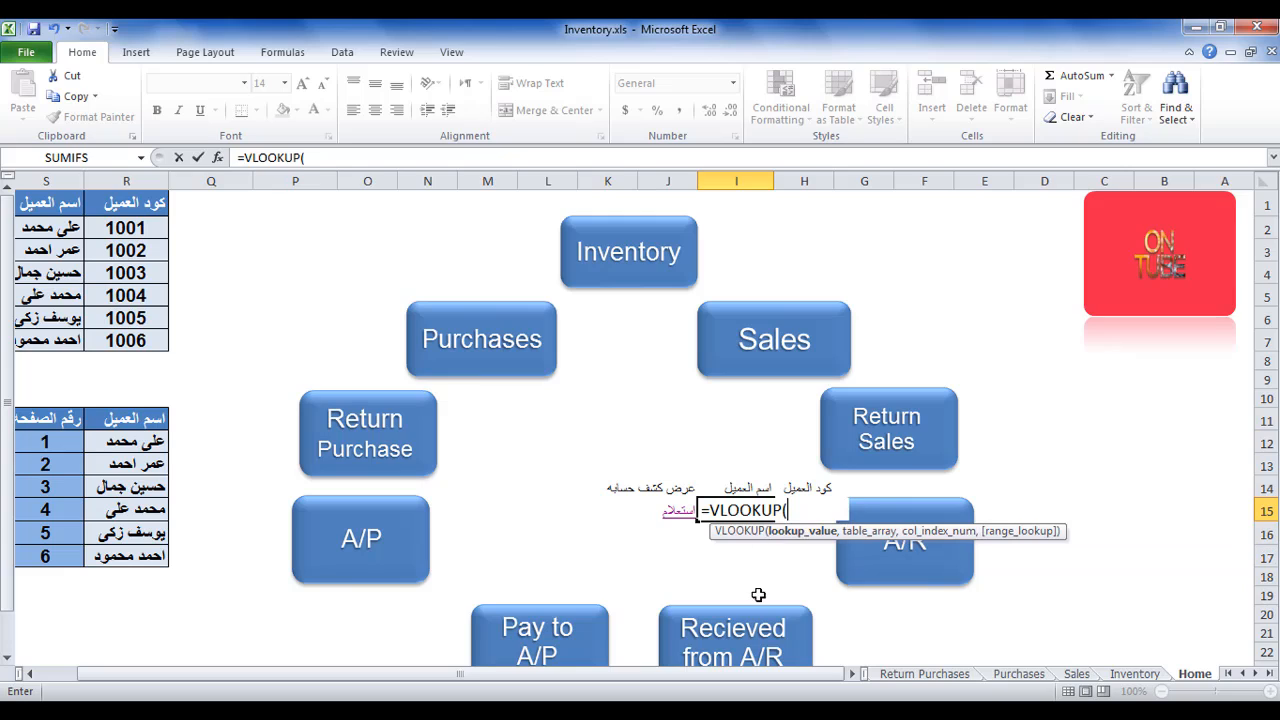
pyautogui.click(815, 484)
pyautogui.press('Down')
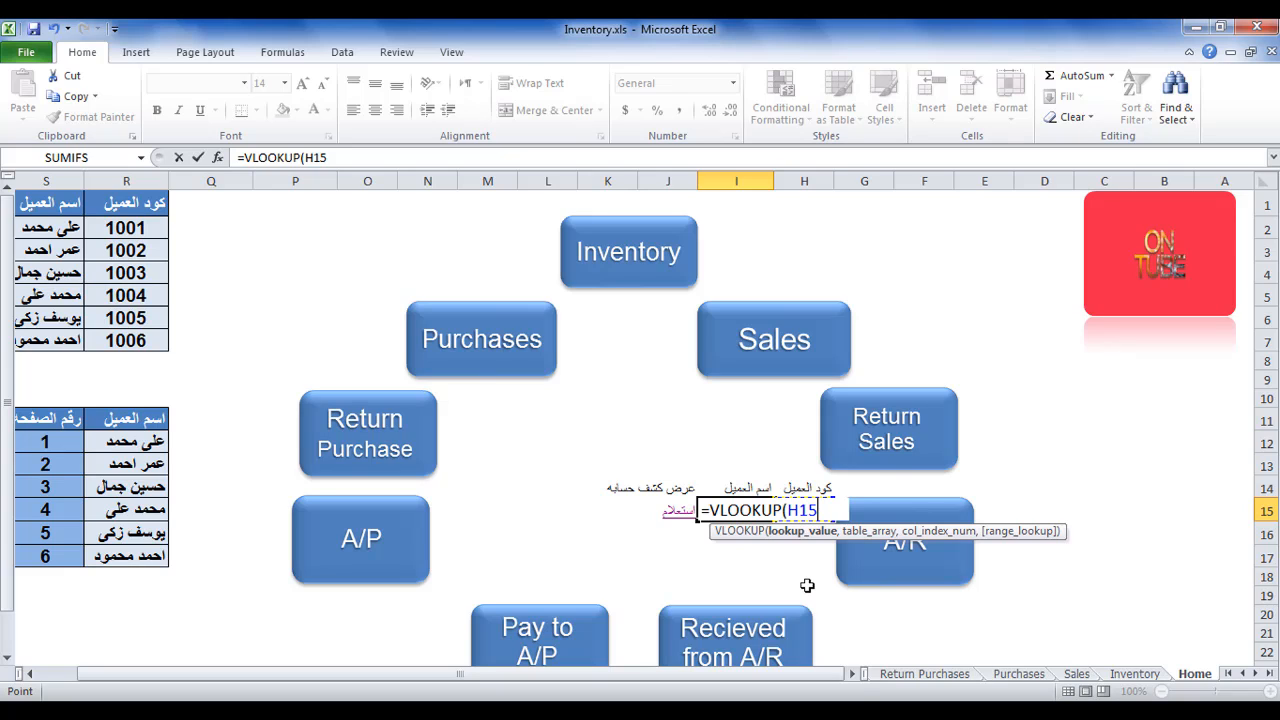
pyautogui.write(',')
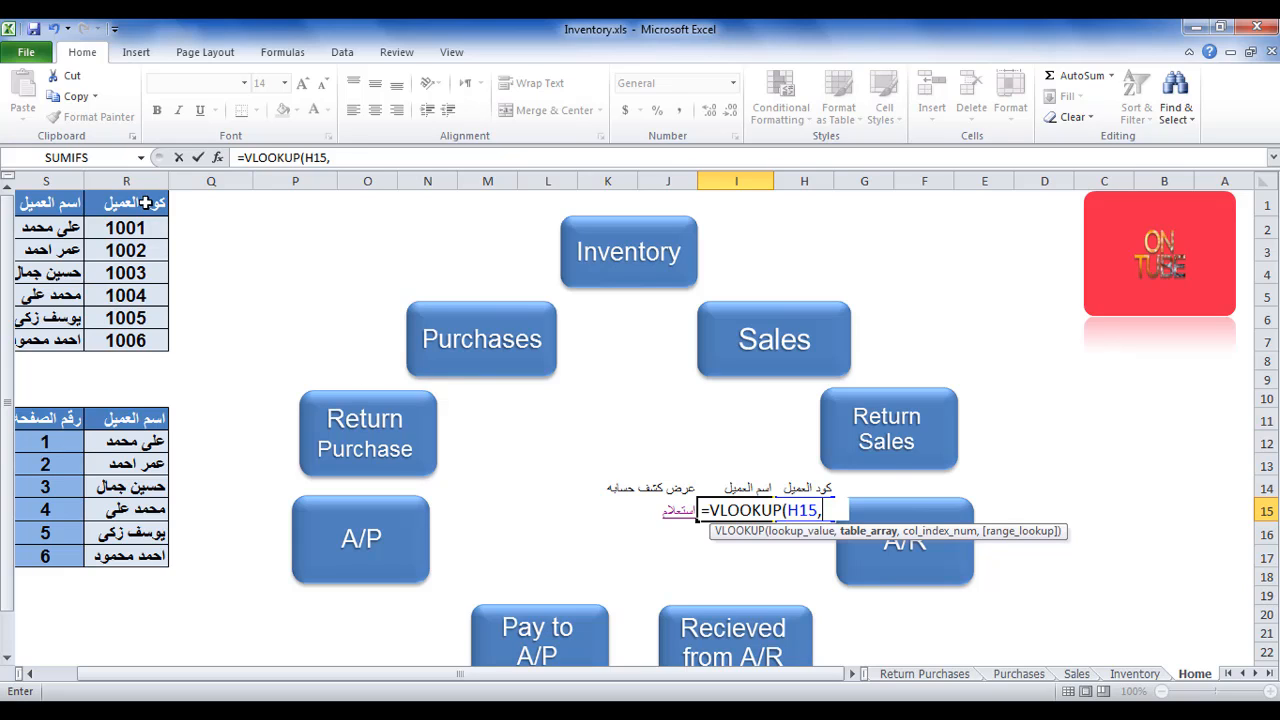
pyautogui.moveTo(146, 203); pyautogui.dragTo(40, 344)
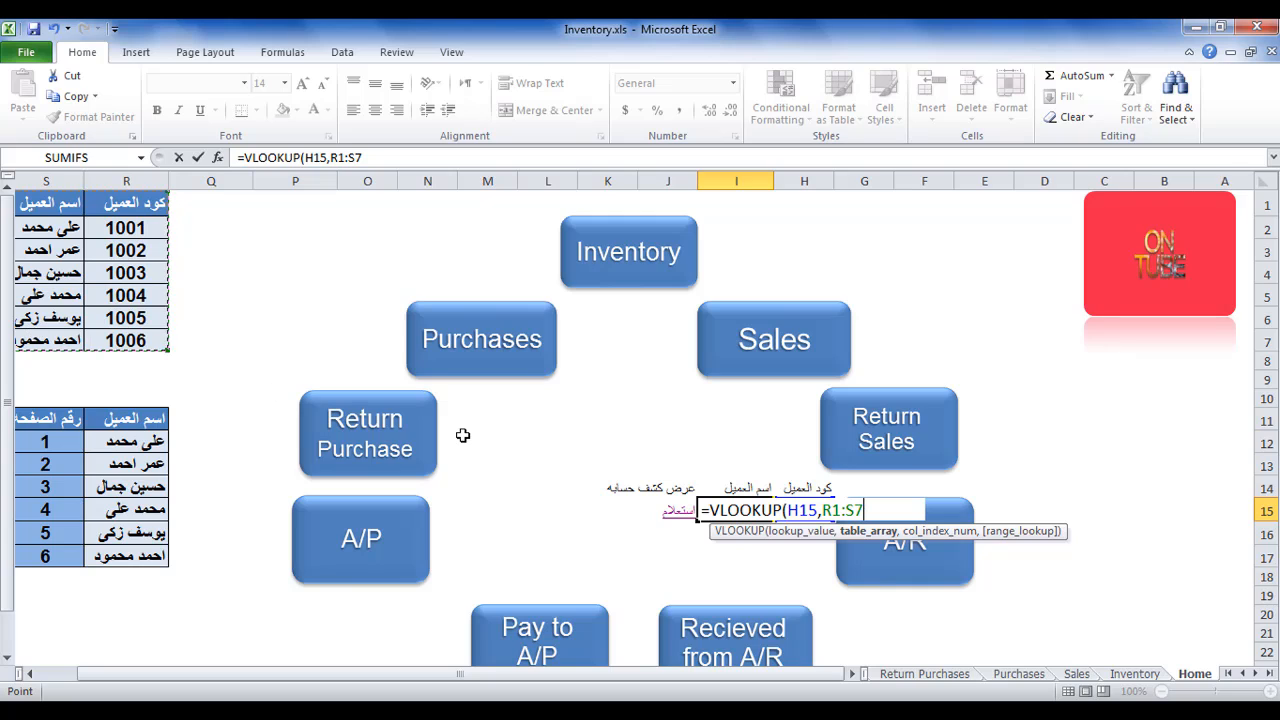
pyautogui.write(',')
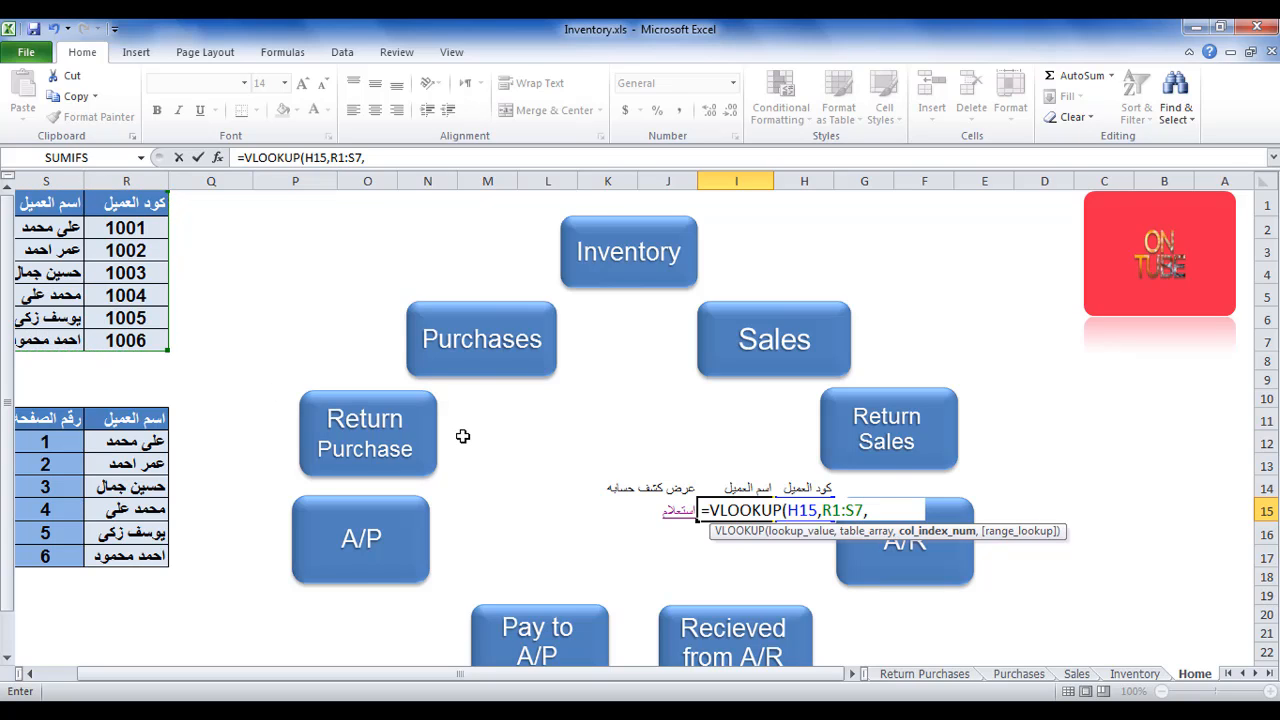
pyautogui.write('2,')
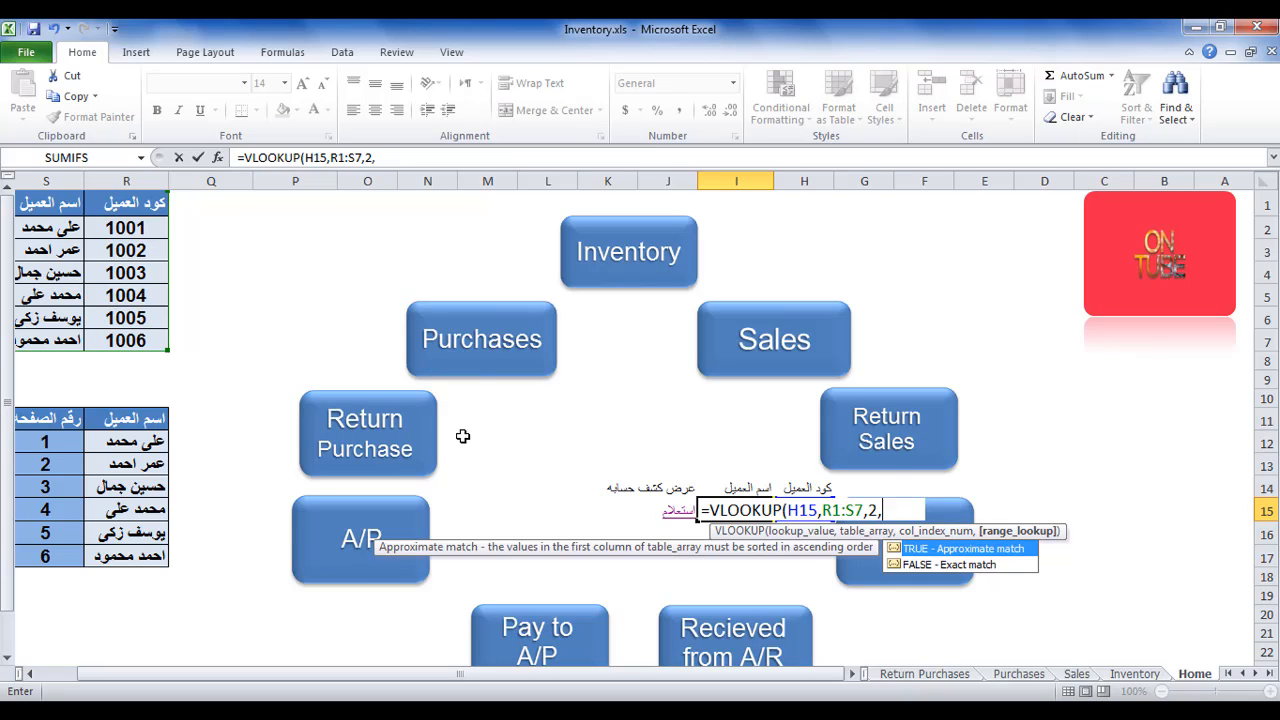
pyautogui.write('0)')
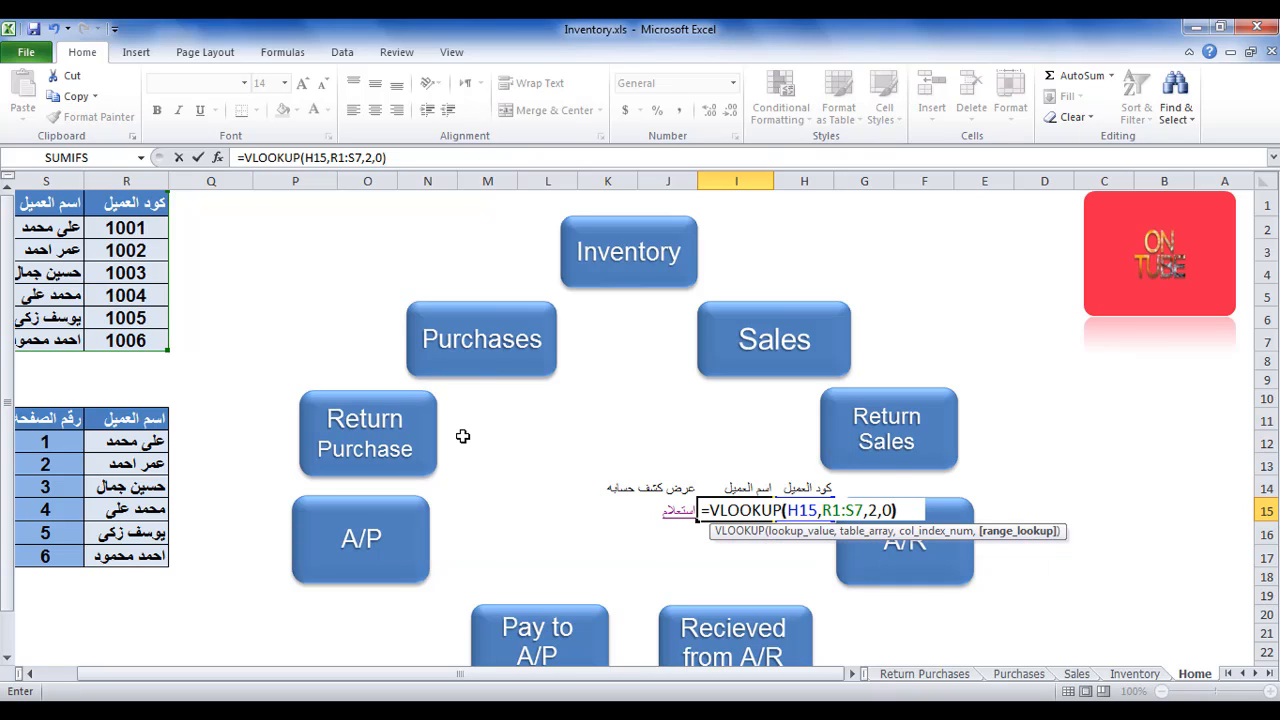
pyautogui.press('Return')
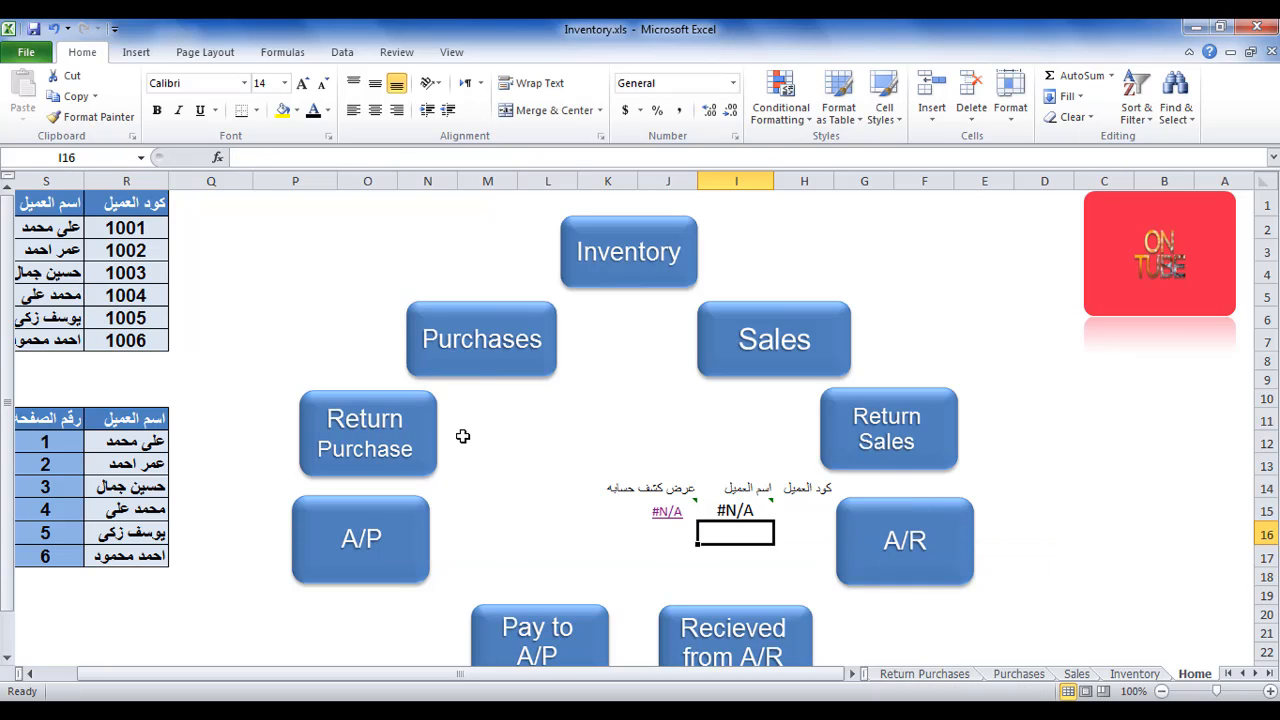
# Test the lookup by entering the third listed customer's code in H15, following the استعلام link to sheet '3' and returning to Home.
pyautogui.click(805, 514)
pyautogui.write('1')
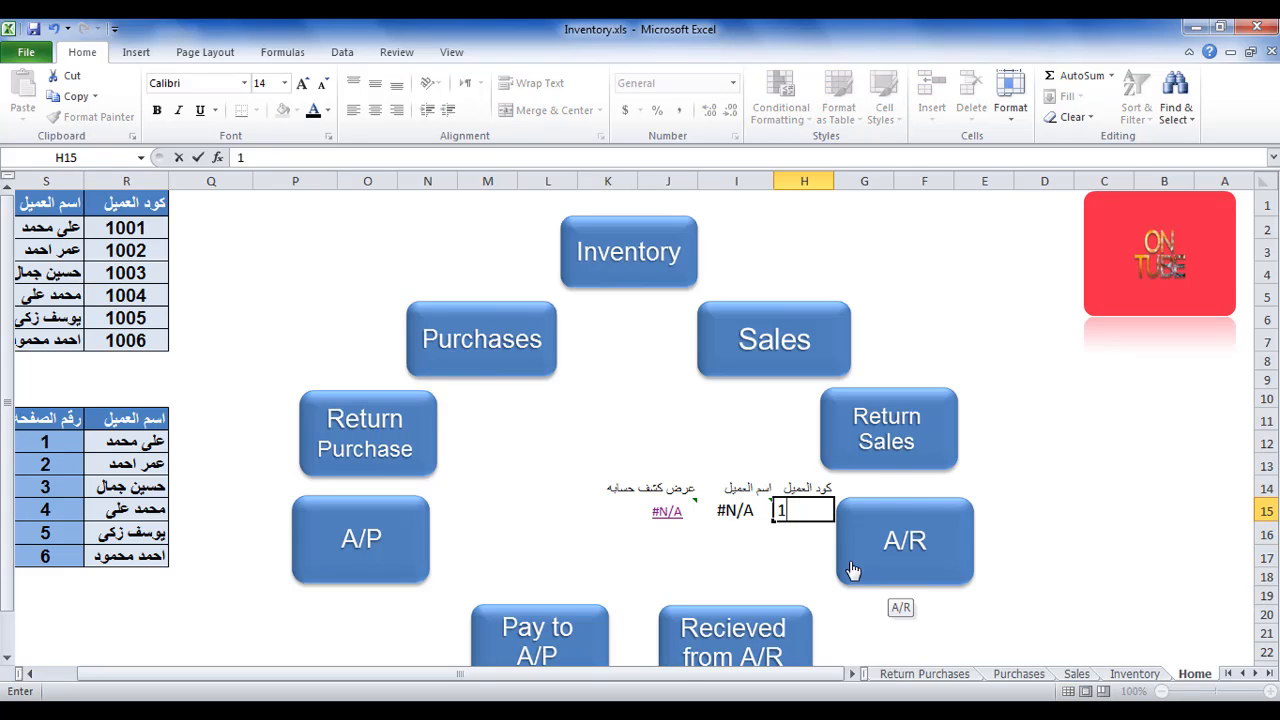
pyautogui.write('003')
pyautogui.press('Return')
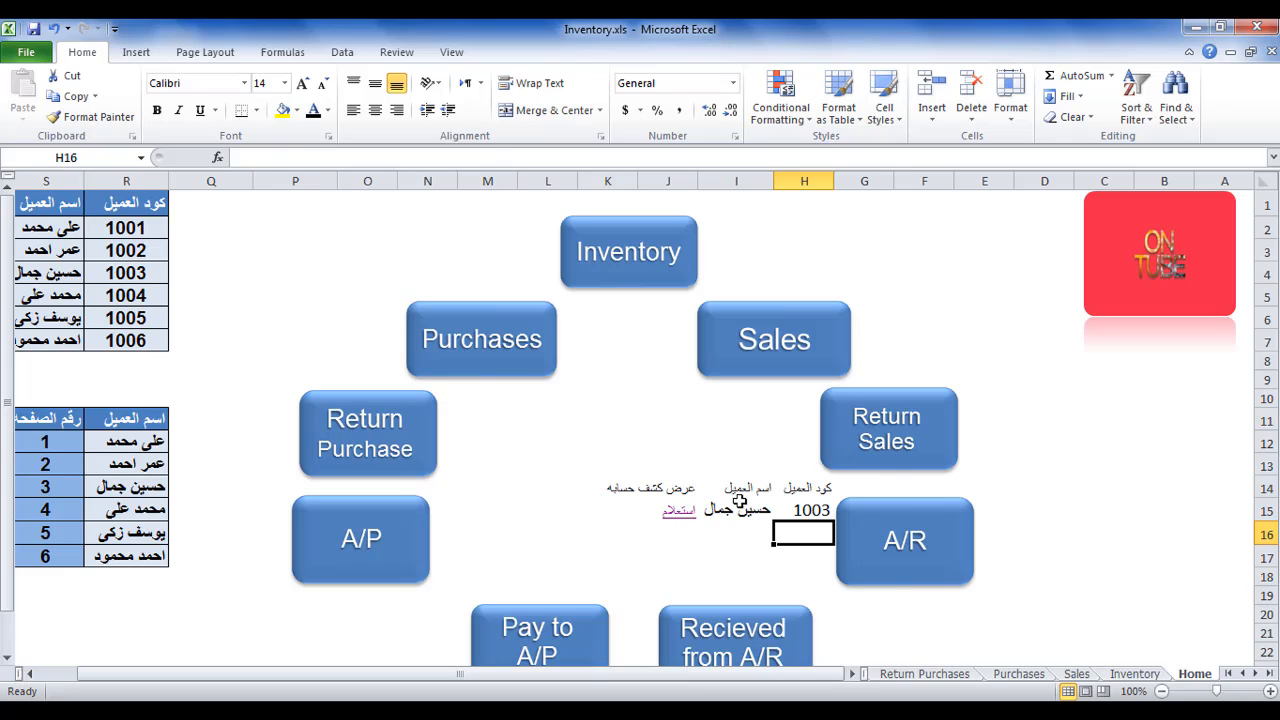
pyautogui.click(679, 514)
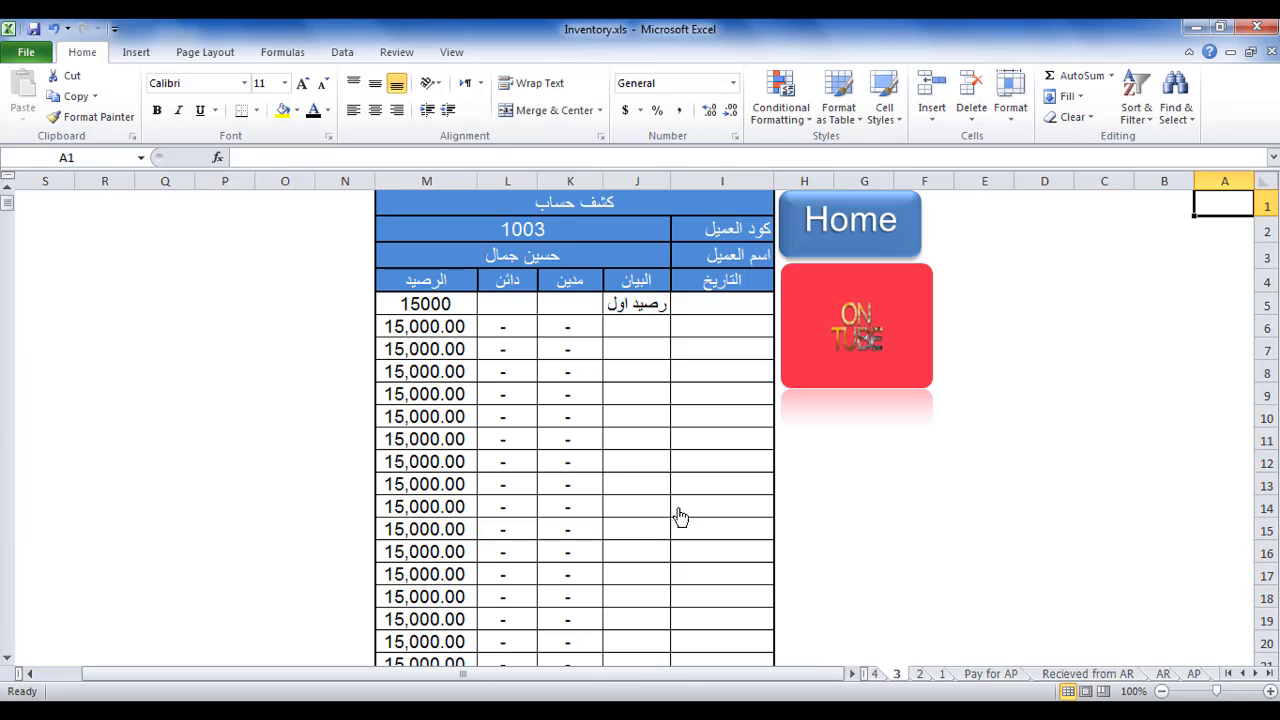
pyautogui.click(820, 248)
# Enter the sixth listed customer's code in H15, follow the استعلام link to sheet '6', and return to the Home sheet.
pyautogui.click(808, 505)
pyautogui.write('1')
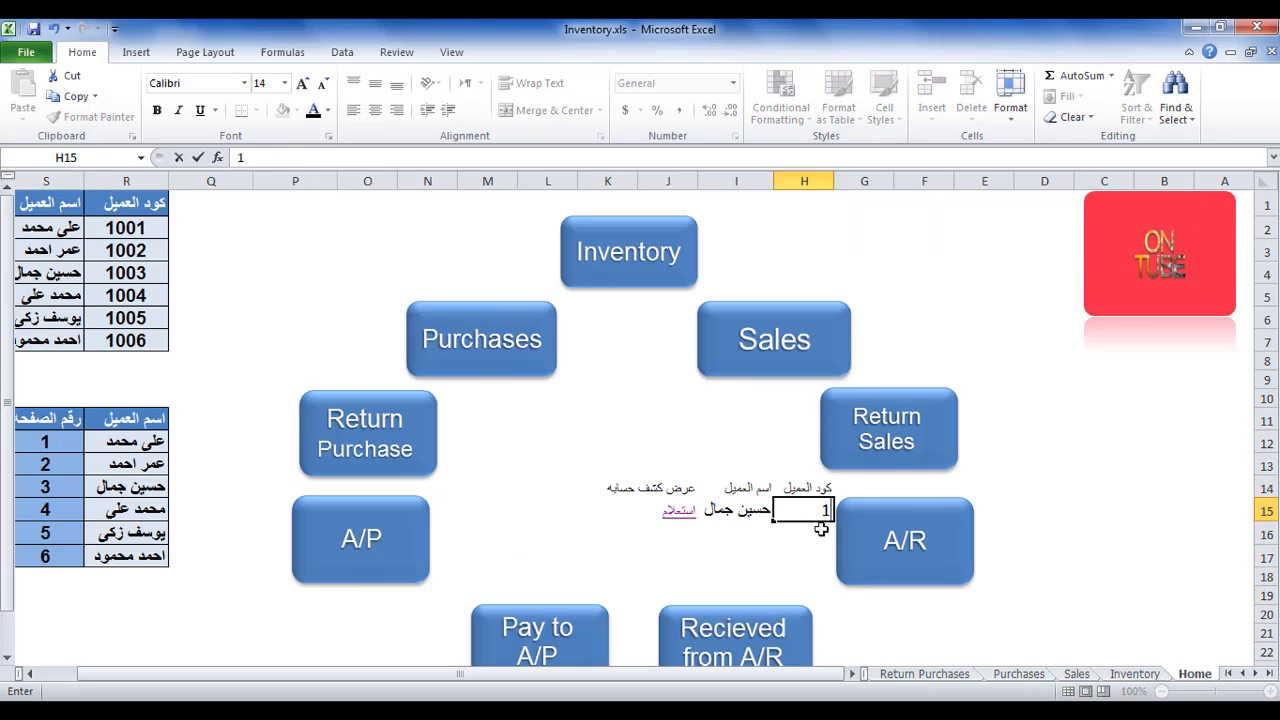
pyautogui.write('006')
pyautogui.press('Return')
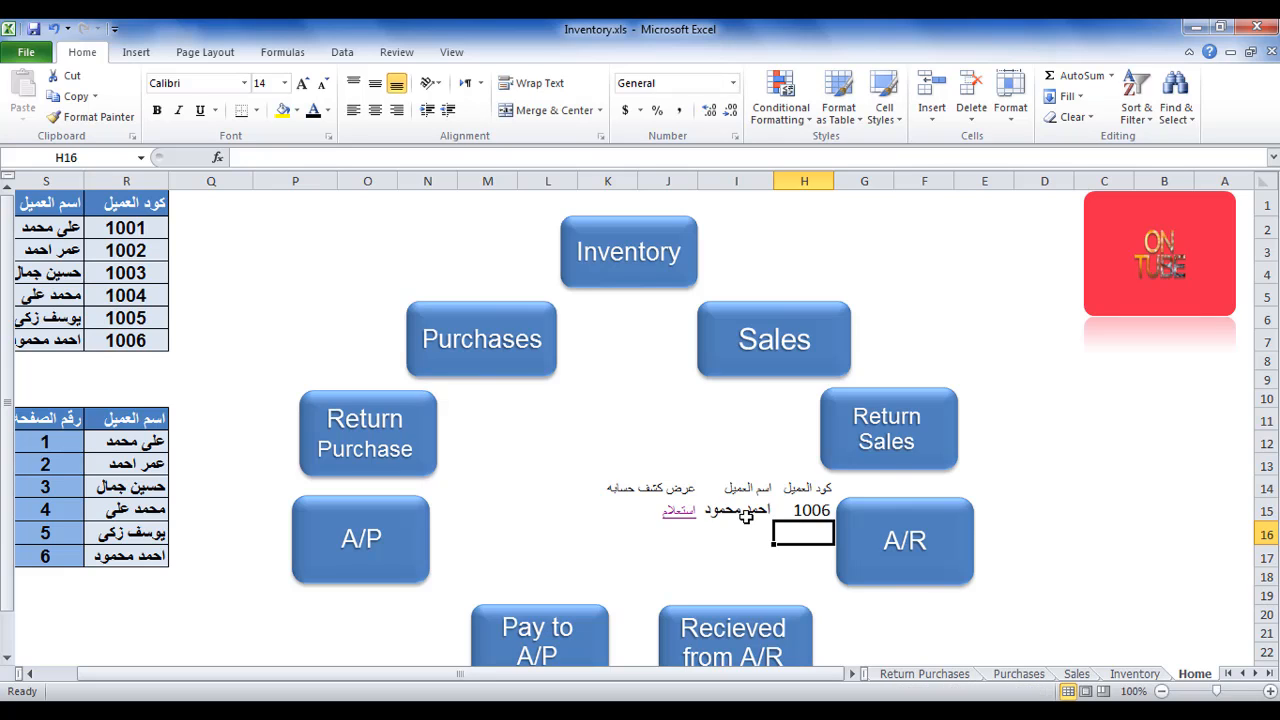
pyautogui.click(678, 510)
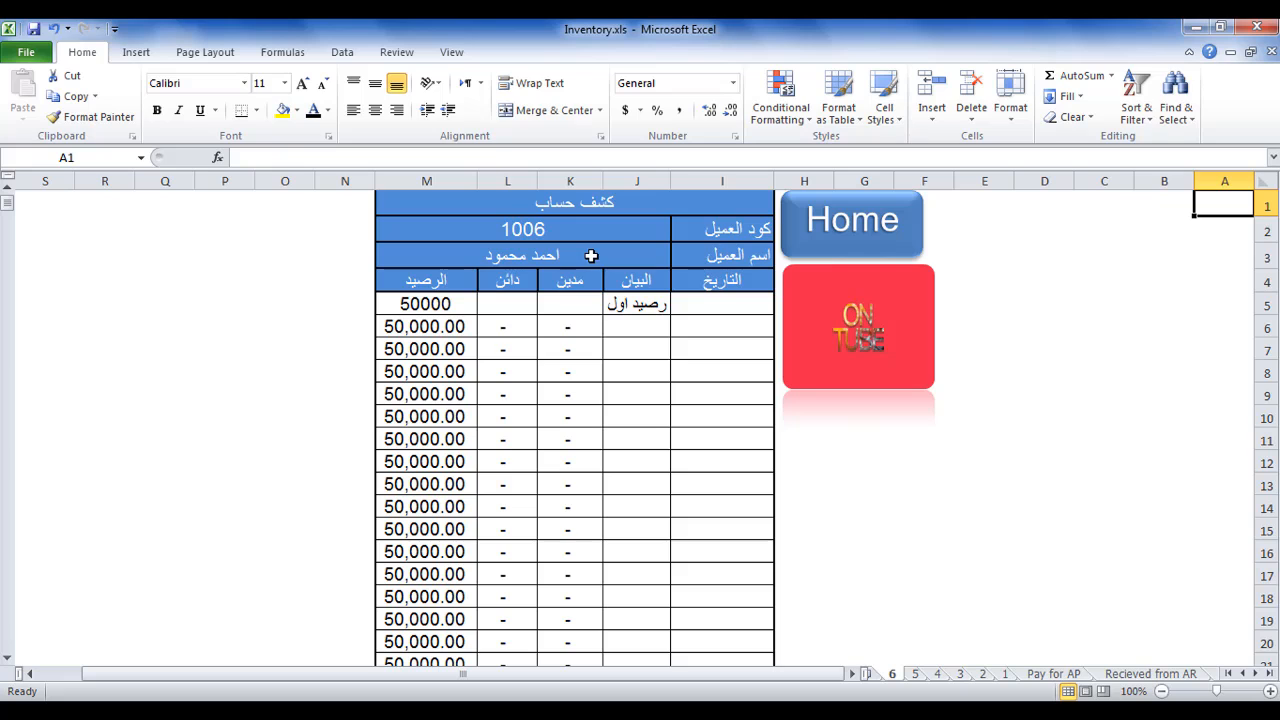
pyautogui.click(853, 231)
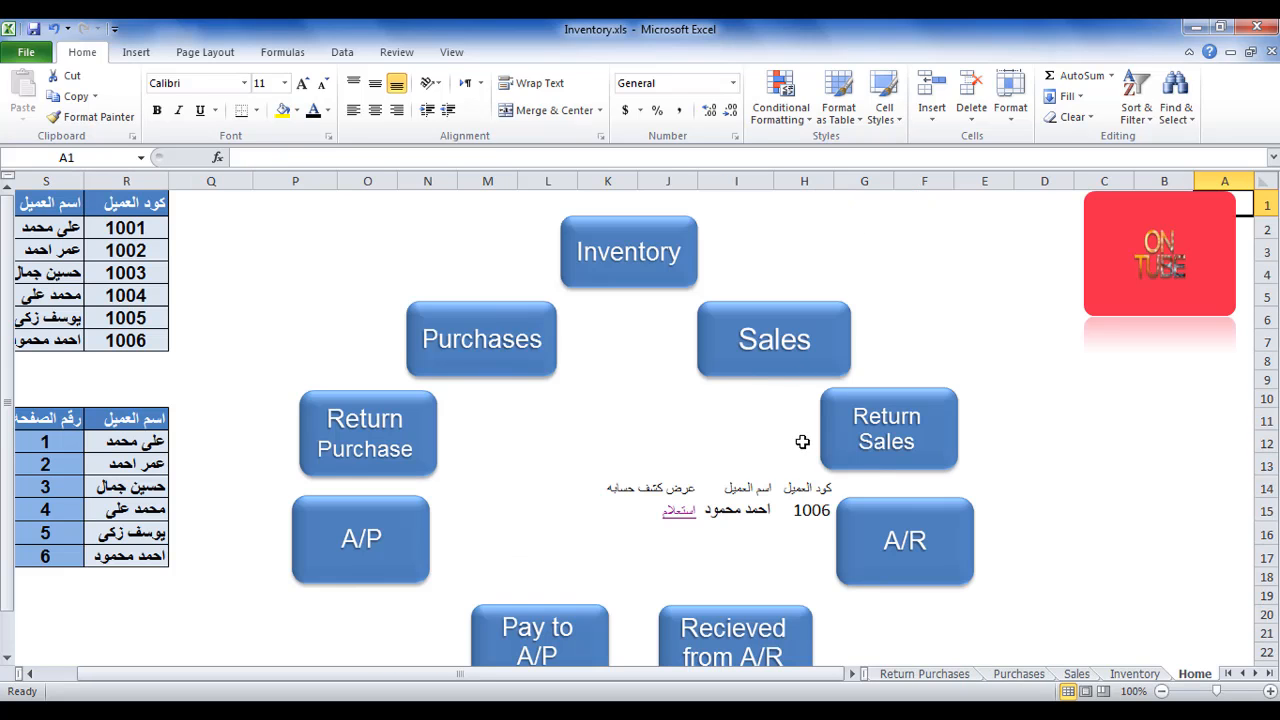
# Apply All Borders and a Thick Box Border to the lookup block H14:K15.
pyautogui.click(796, 492)
pyautogui.moveTo(796, 492); pyautogui.dragTo(630, 500)
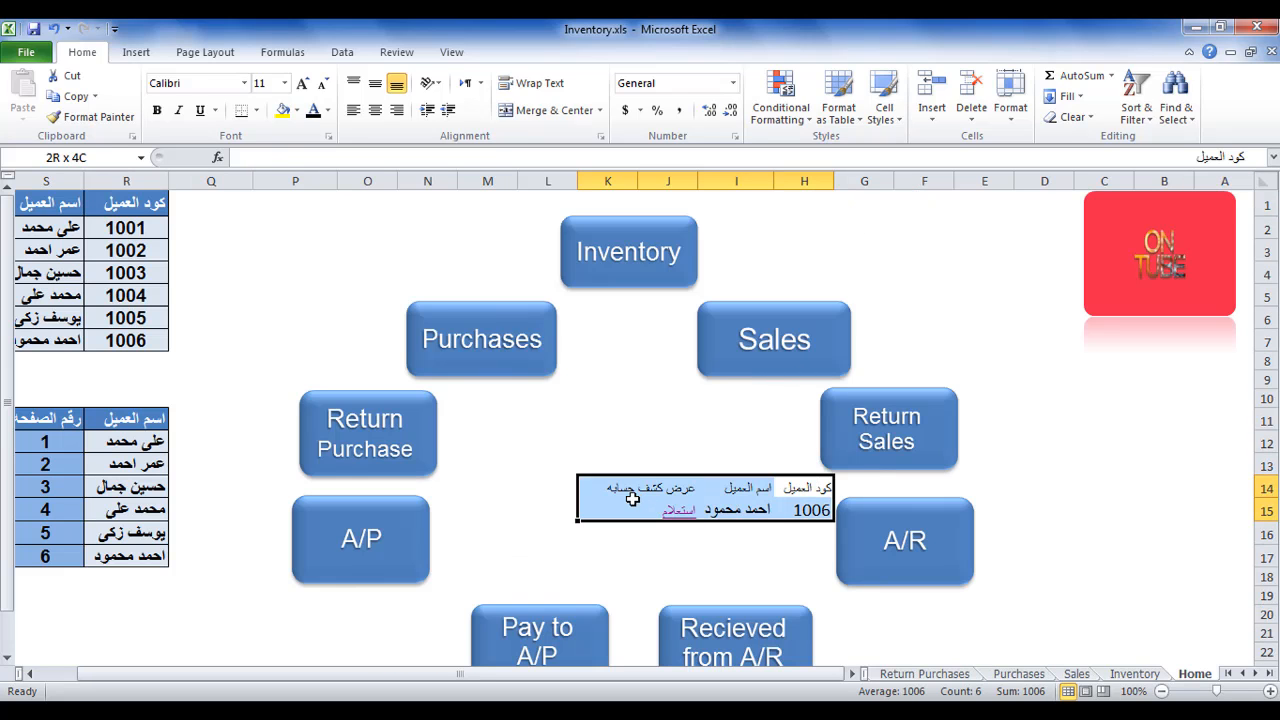
pyautogui.click(256, 110)
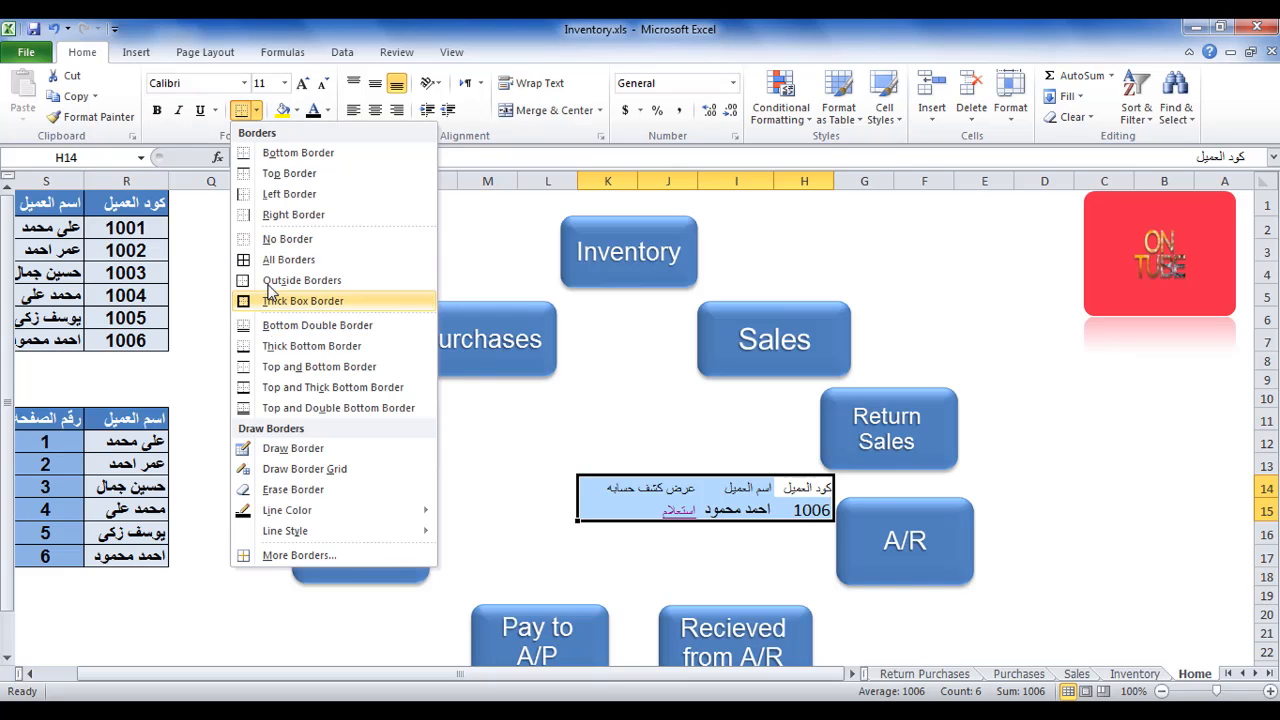
pyautogui.click(280, 259)
pyautogui.click(258, 111)
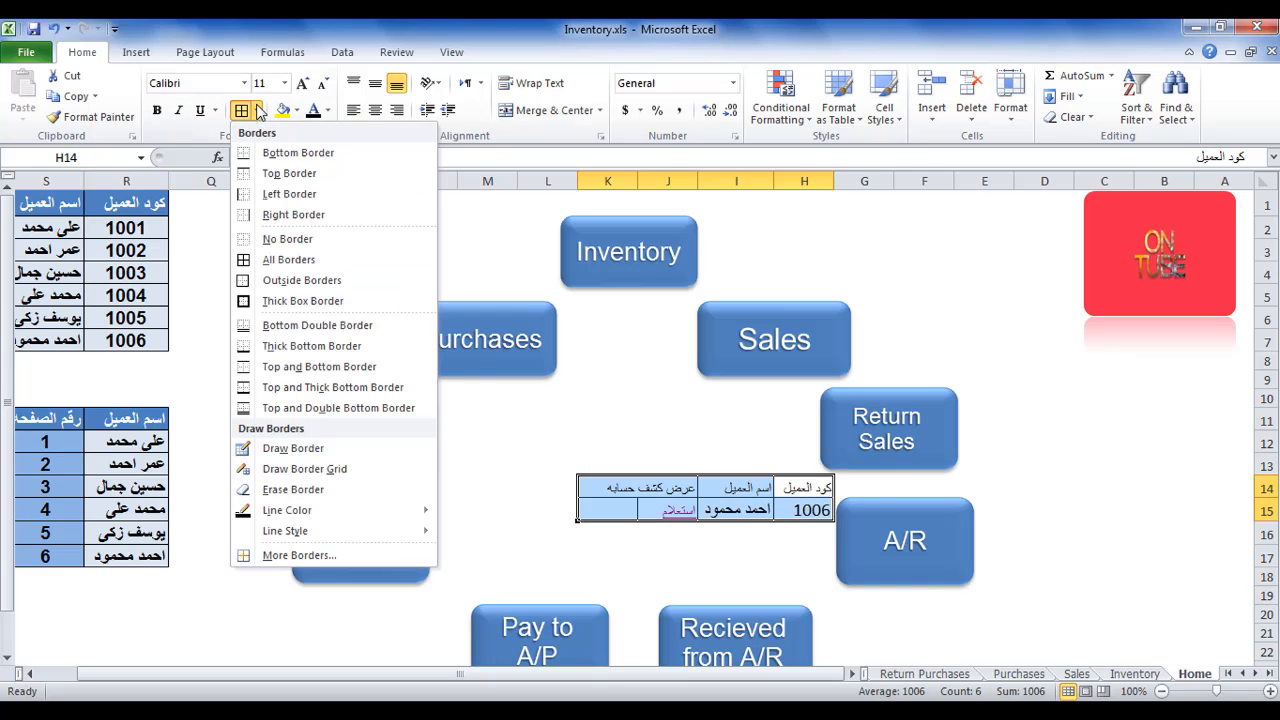
pyautogui.click(270, 301)
# Merge and center J15:K15, the cells holding the استعلام link.
pyautogui.click(641, 509)
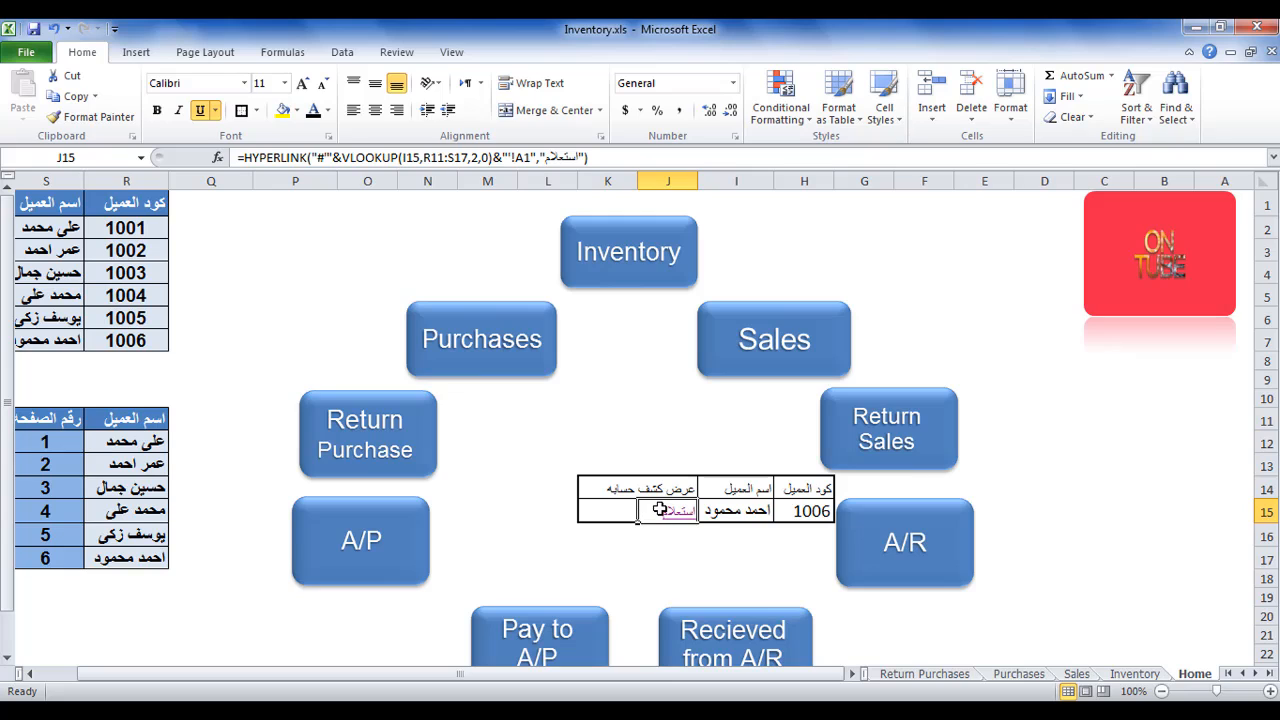
pyautogui.click(619, 507)
pyautogui.moveTo(619, 507); pyautogui.dragTo(650, 509)
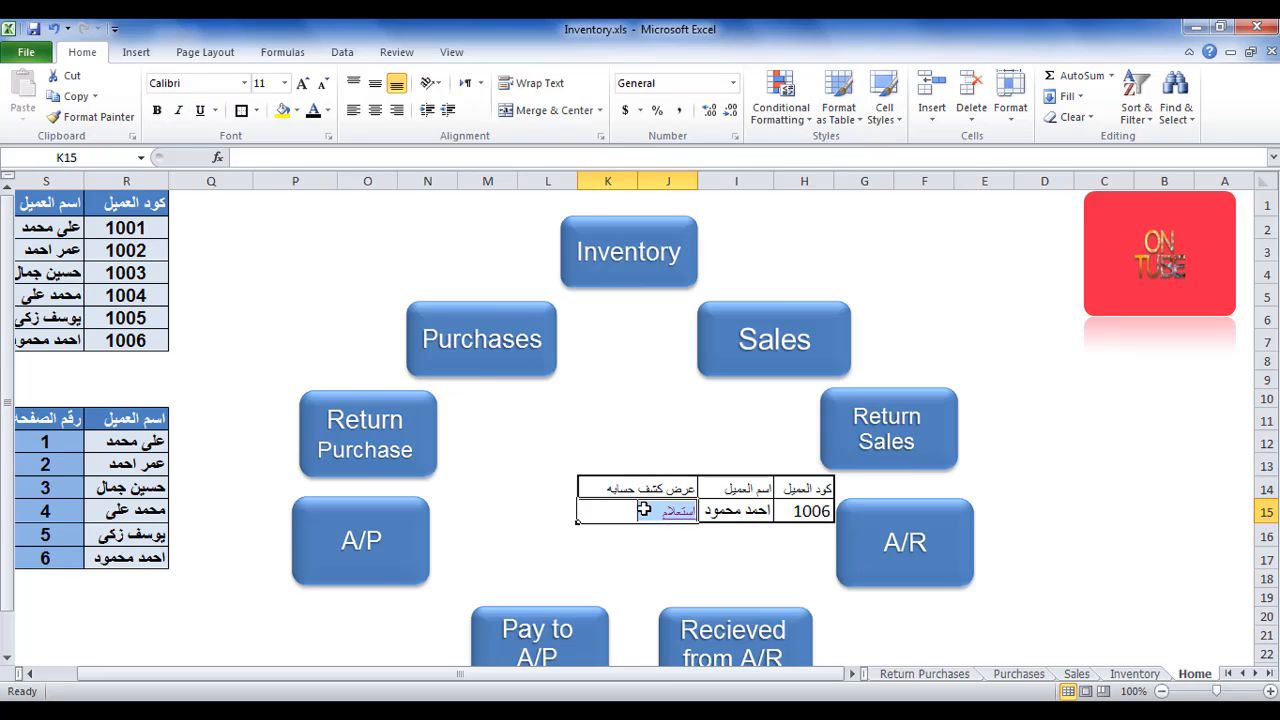
pyautogui.click(553, 110)
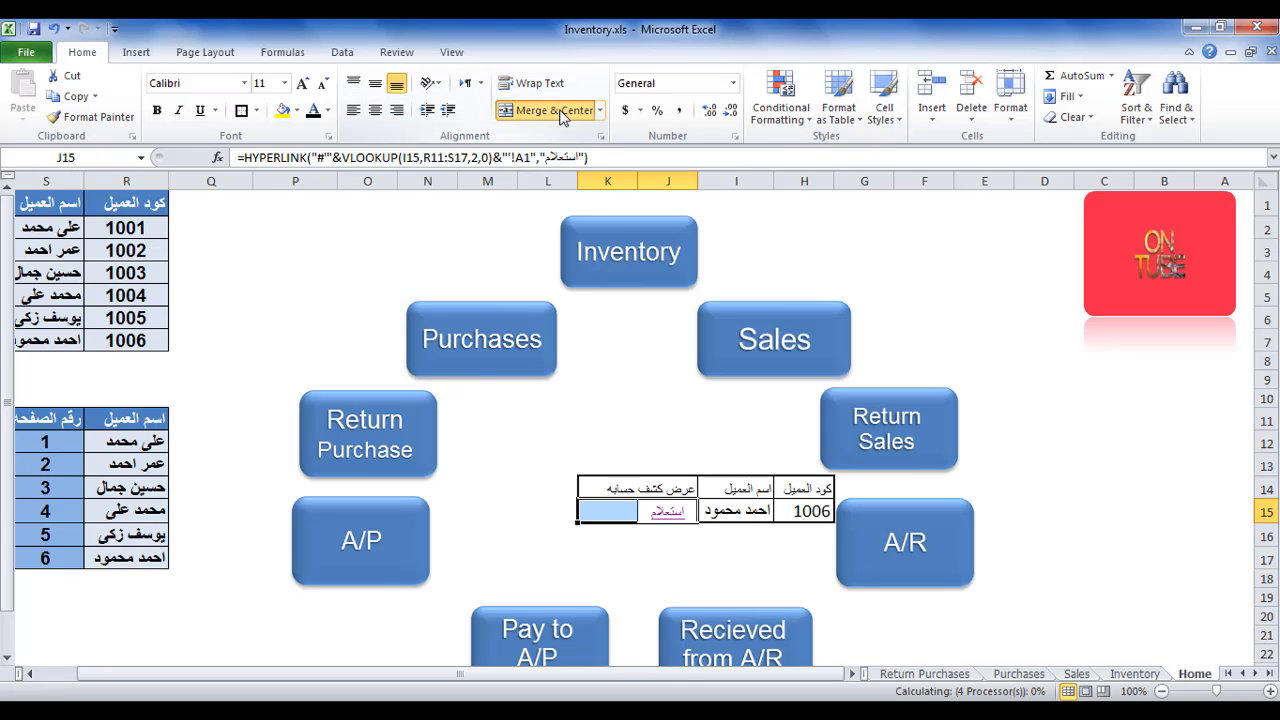
pyautogui.click(800, 511)
pyautogui.moveTo(804, 488); pyautogui.dragTo(740, 488)
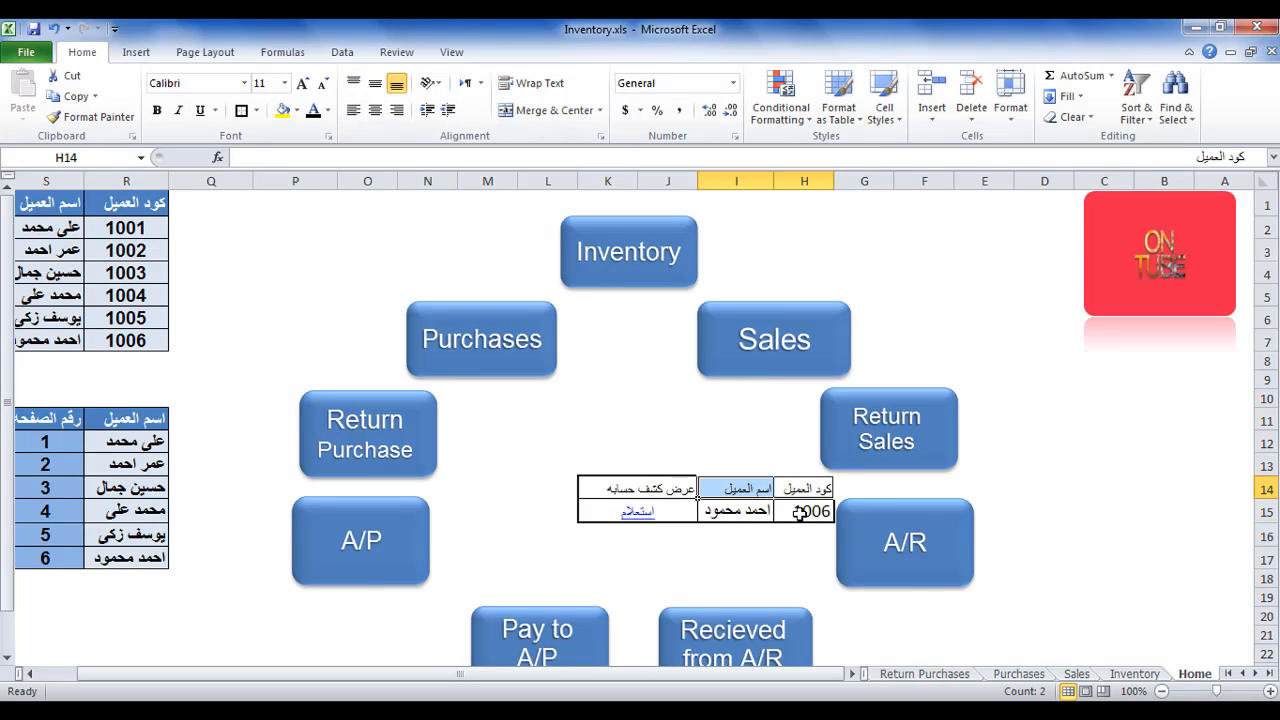
# Set data validation on H15 to allow a List sourced from the customer codes in R2:R7.
pyautogui.click(797, 511)
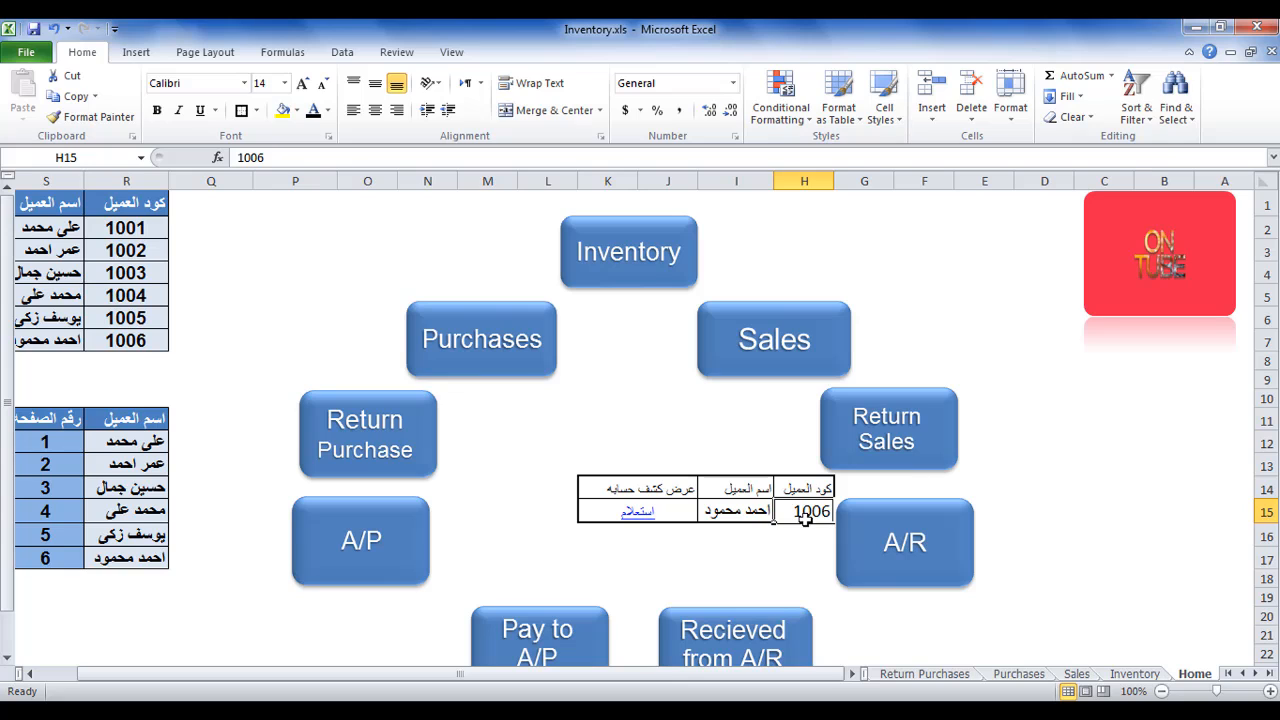
pyautogui.click(342, 52)
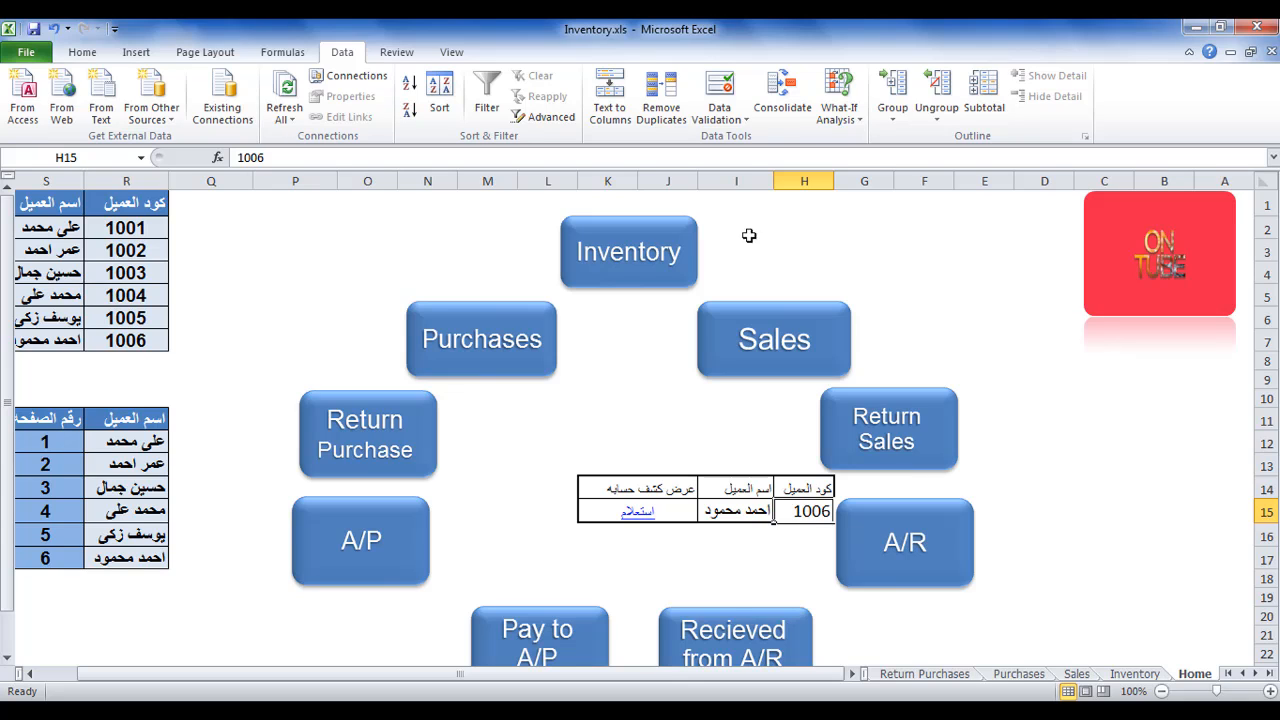
pyautogui.click(708, 118)
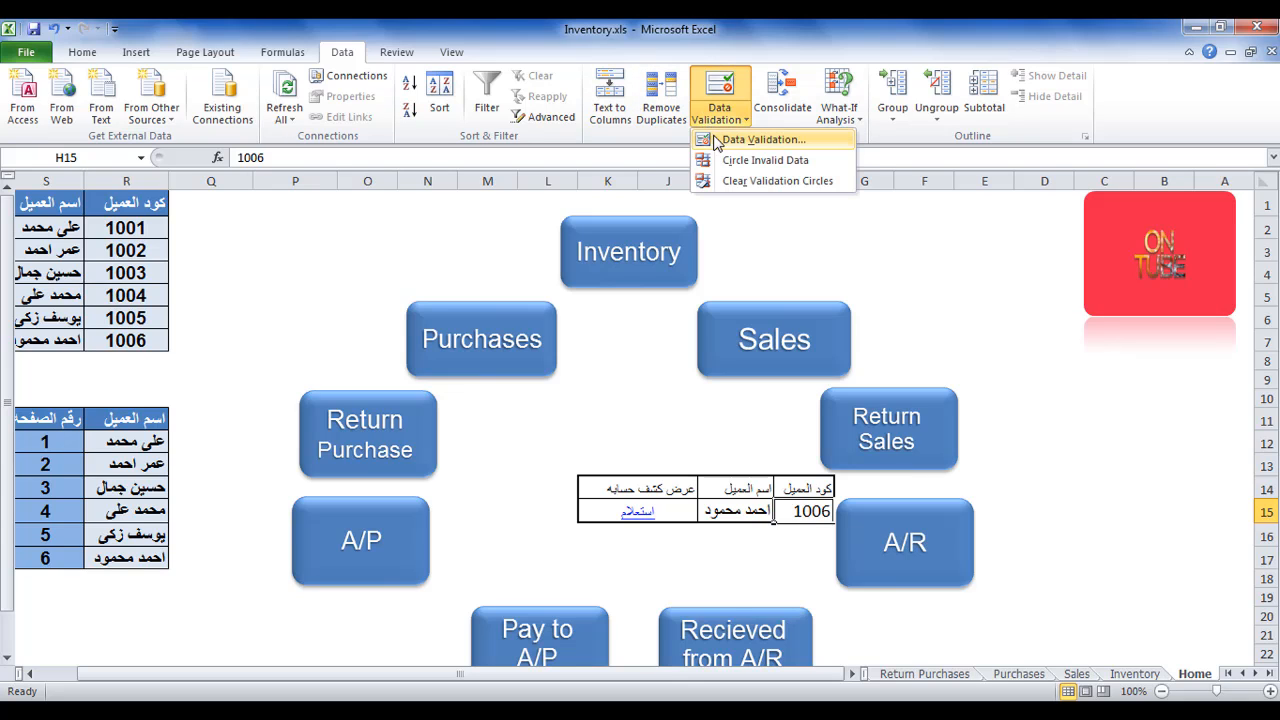
pyautogui.click(716, 140)
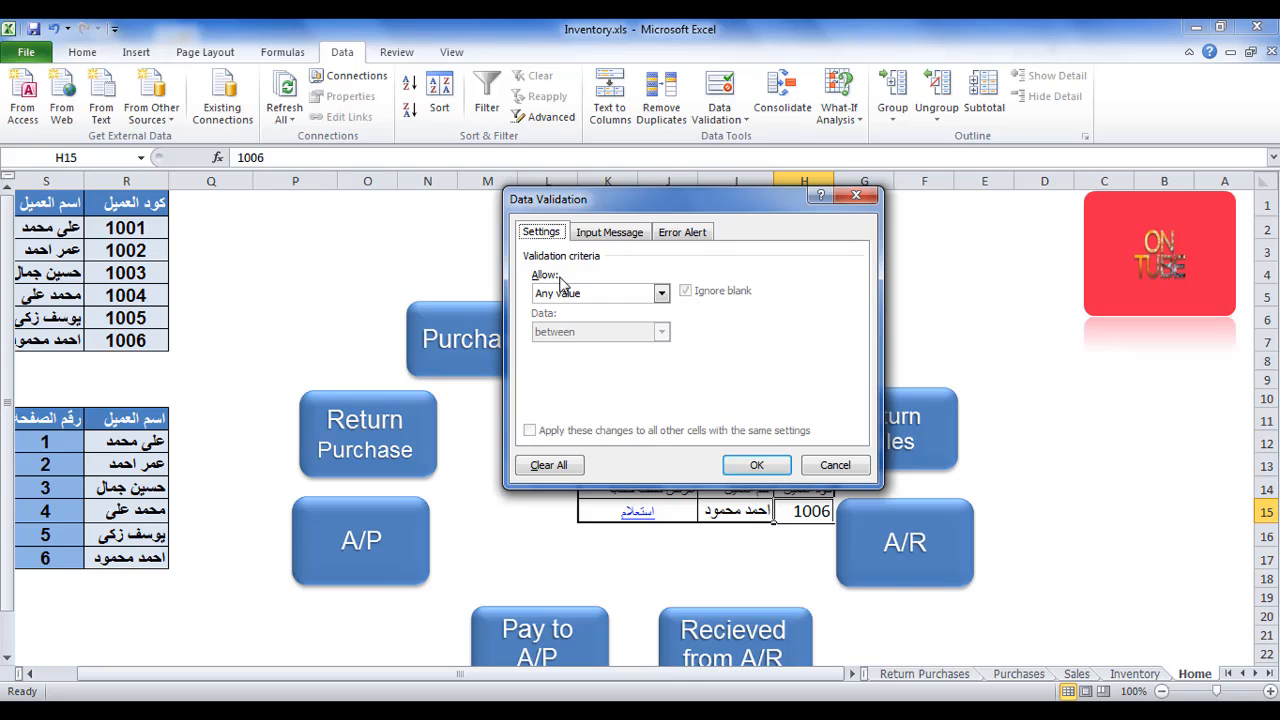
pyautogui.click(661, 293)
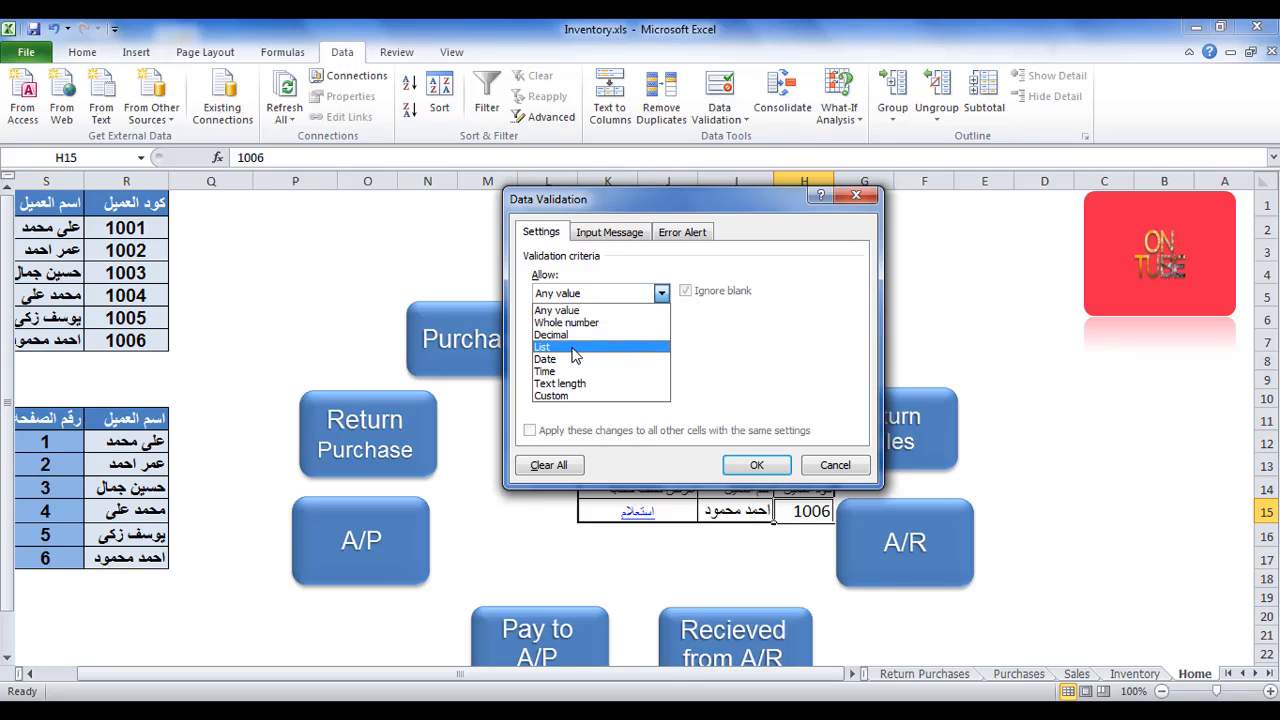
pyautogui.click(545, 347)
pyautogui.click(585, 367)
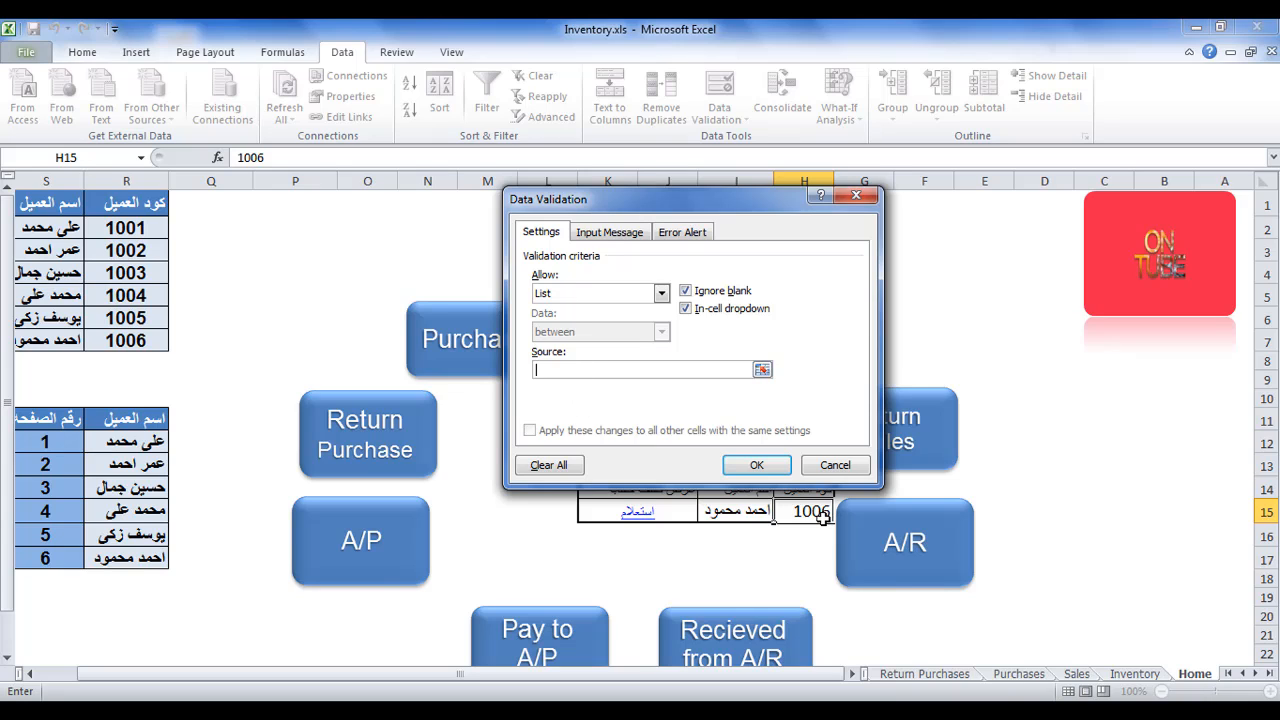
pyautogui.moveTo(125, 228); pyautogui.dragTo(143, 335)
# Give the validation an Information-style error alert titled اختر من القائمه with the message كود خاطئ, and apply the validation.
pyautogui.click(705, 236)
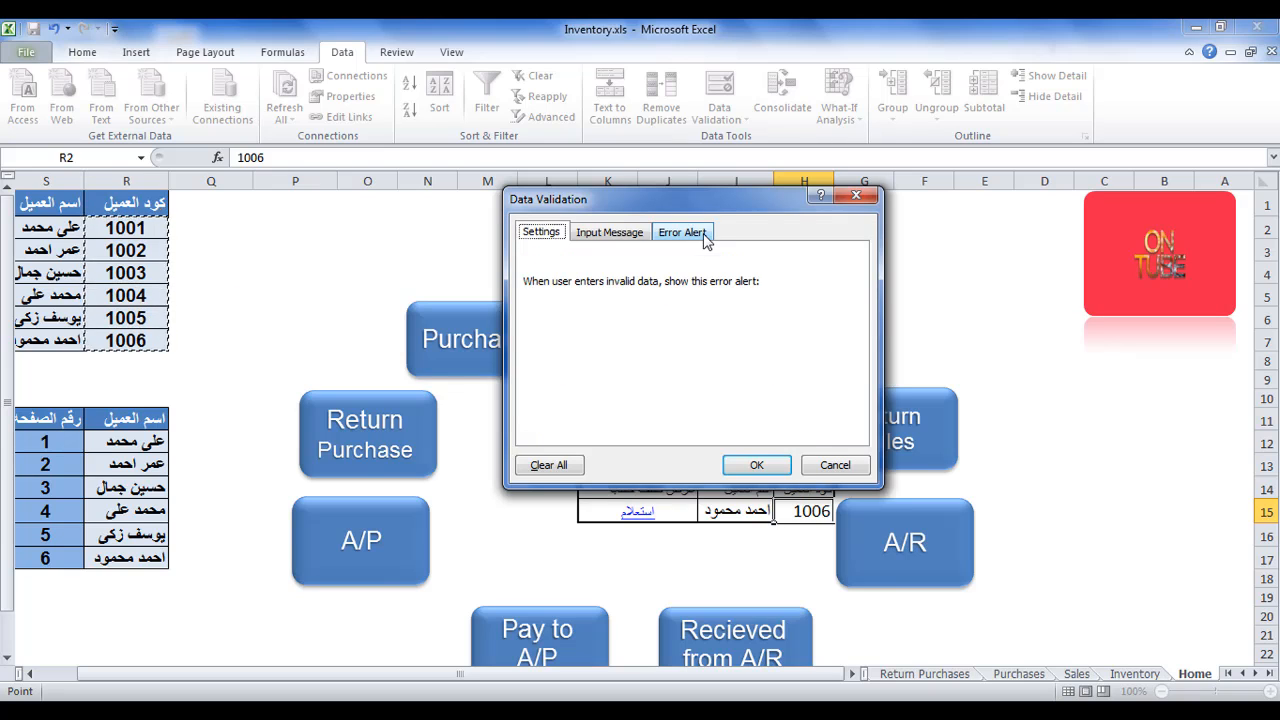
pyautogui.click(664, 318)
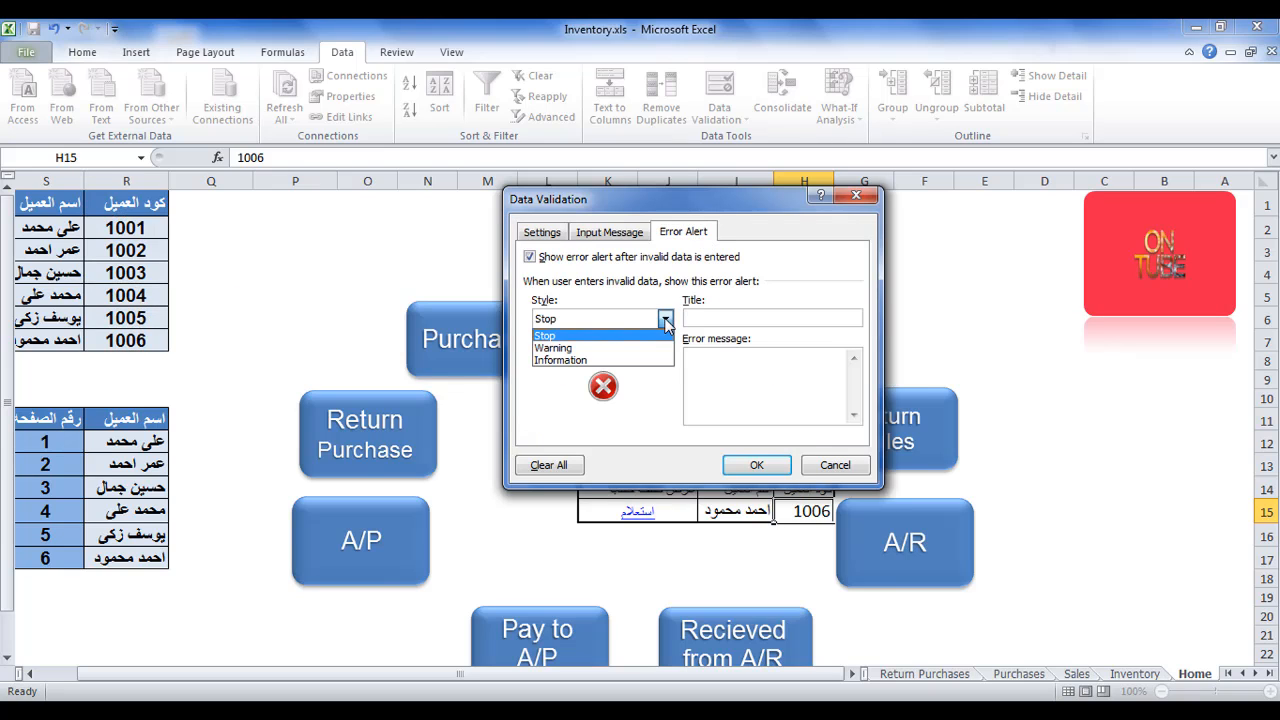
pyautogui.click(600, 360)
pyautogui.click(805, 318)
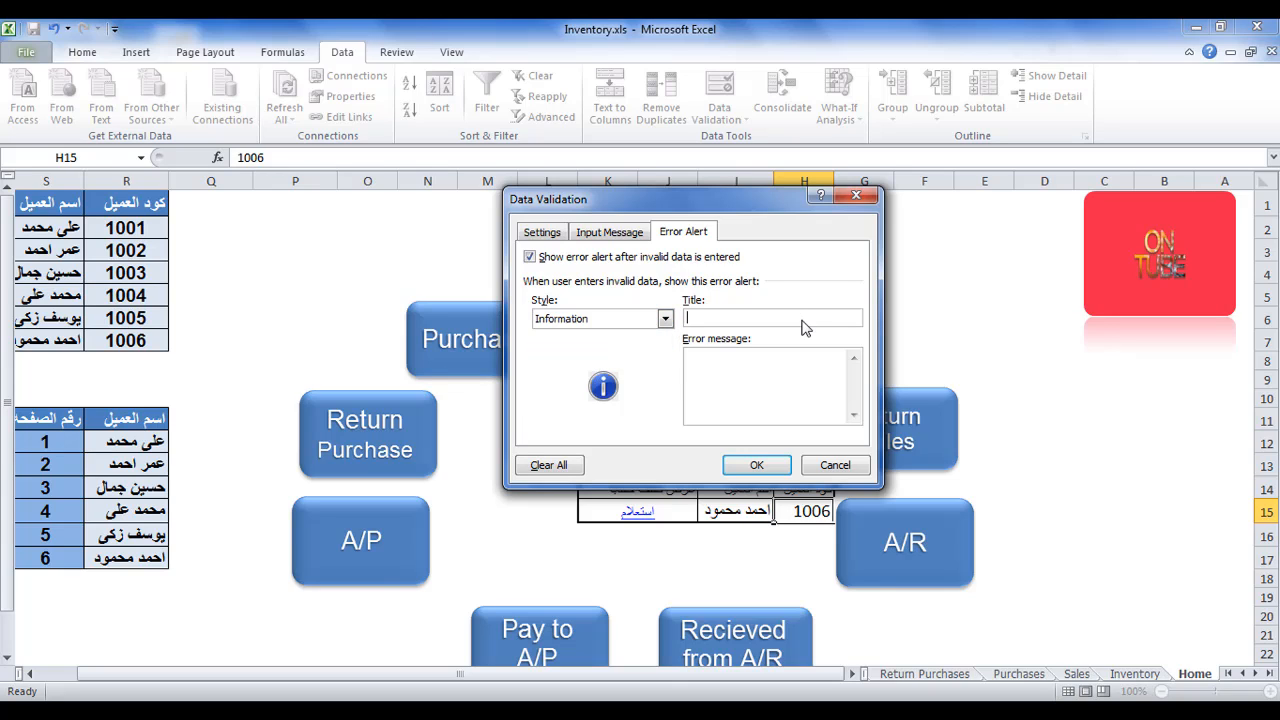
pyautogui.hotkey('alt', 'shift')
pyautogui.write('اختر من القائمه')
pyautogui.click(808, 372)
pyautogui.write('كود خاطئ')
pyautogui.click(757, 466)
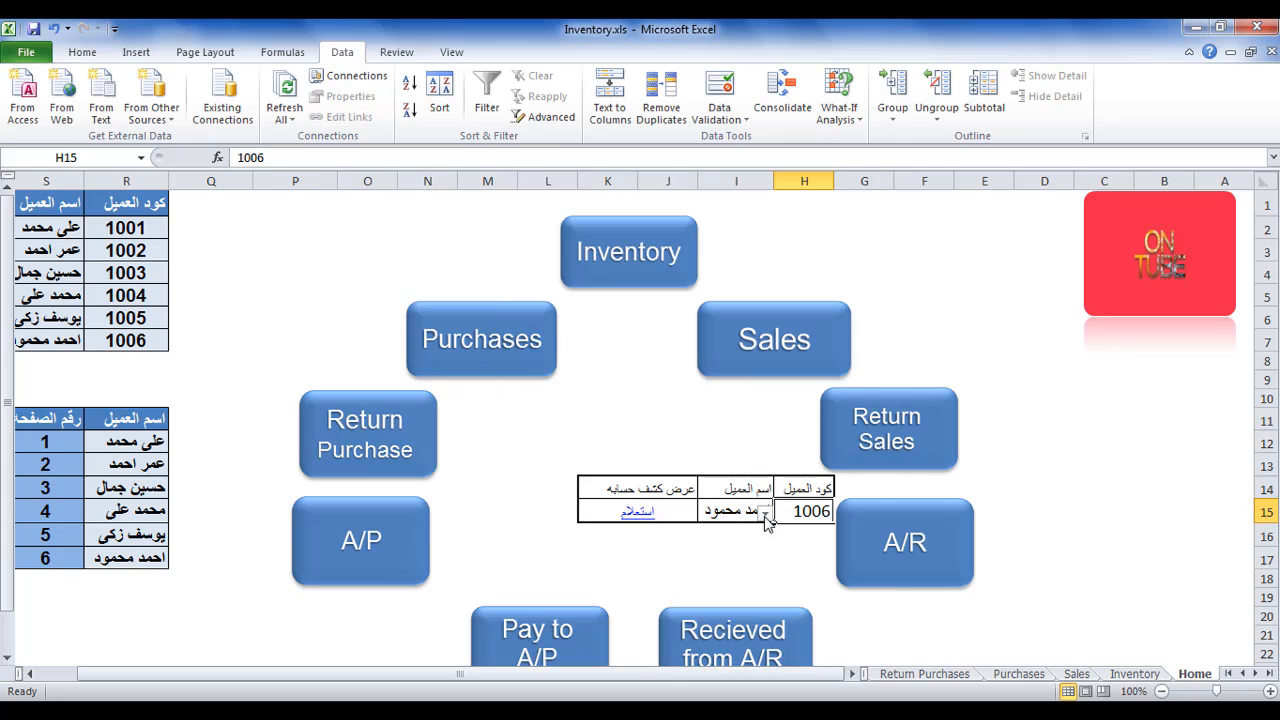
# Choose the fifth customer code from the H15 list, follow the استعلام link to that customer's statement, and return to the Home sheet.
pyautogui.click(765, 513)
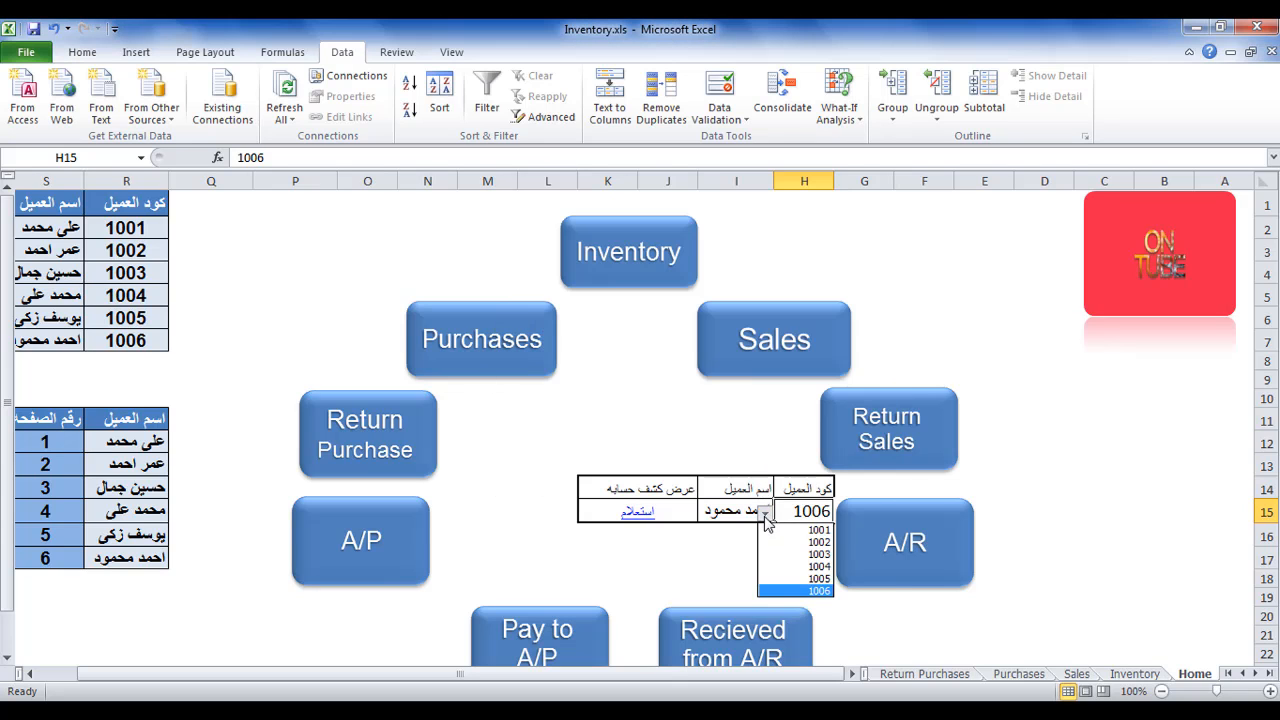
pyautogui.click(812, 579)
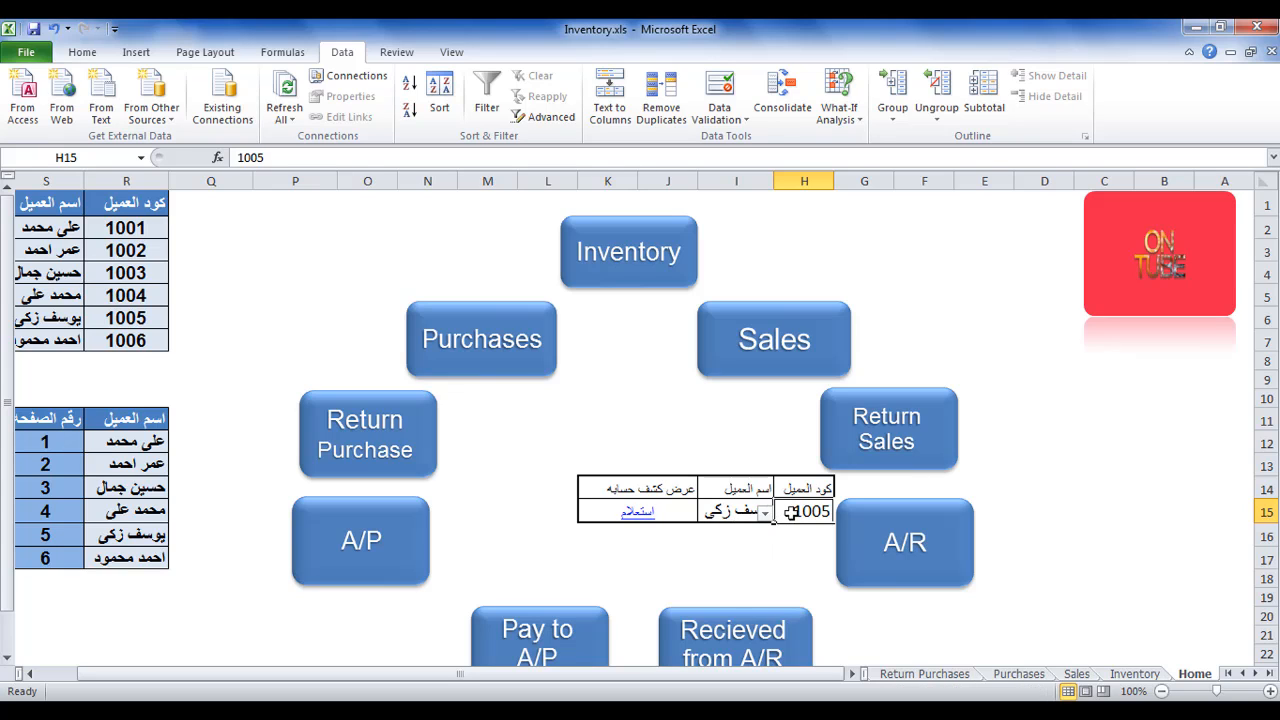
pyautogui.click(643, 512)
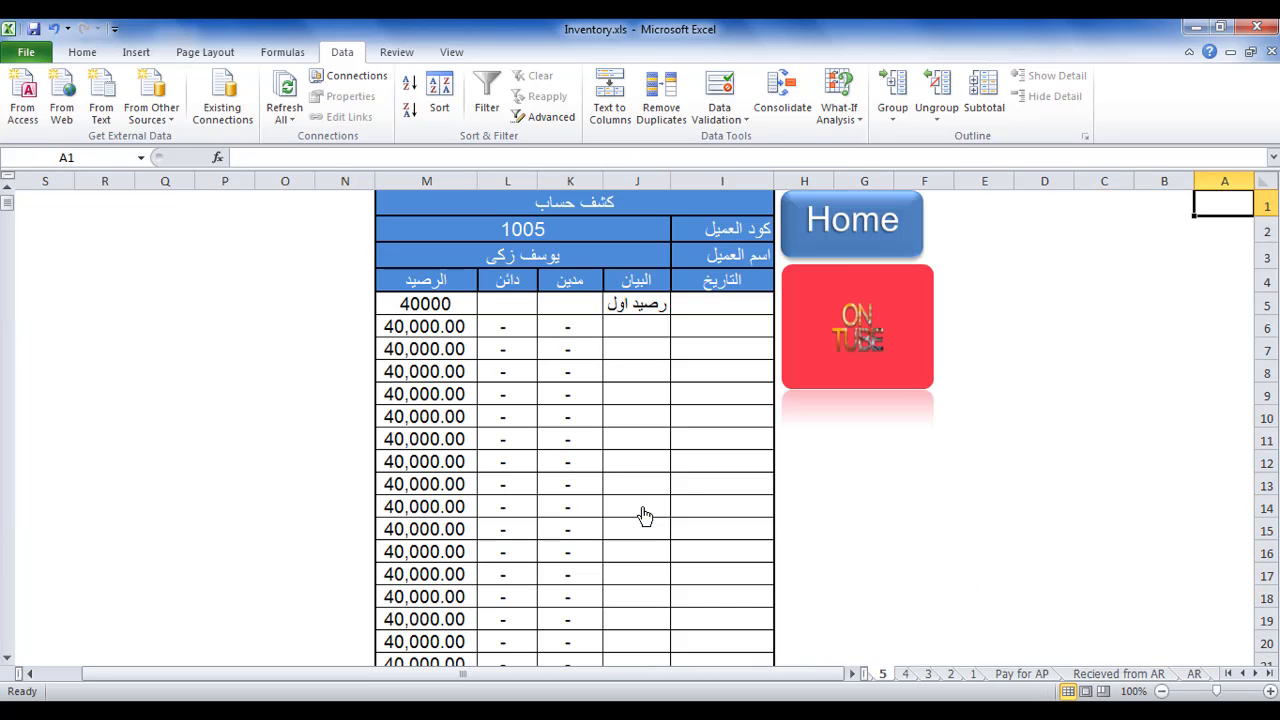
pyautogui.click(836, 238)
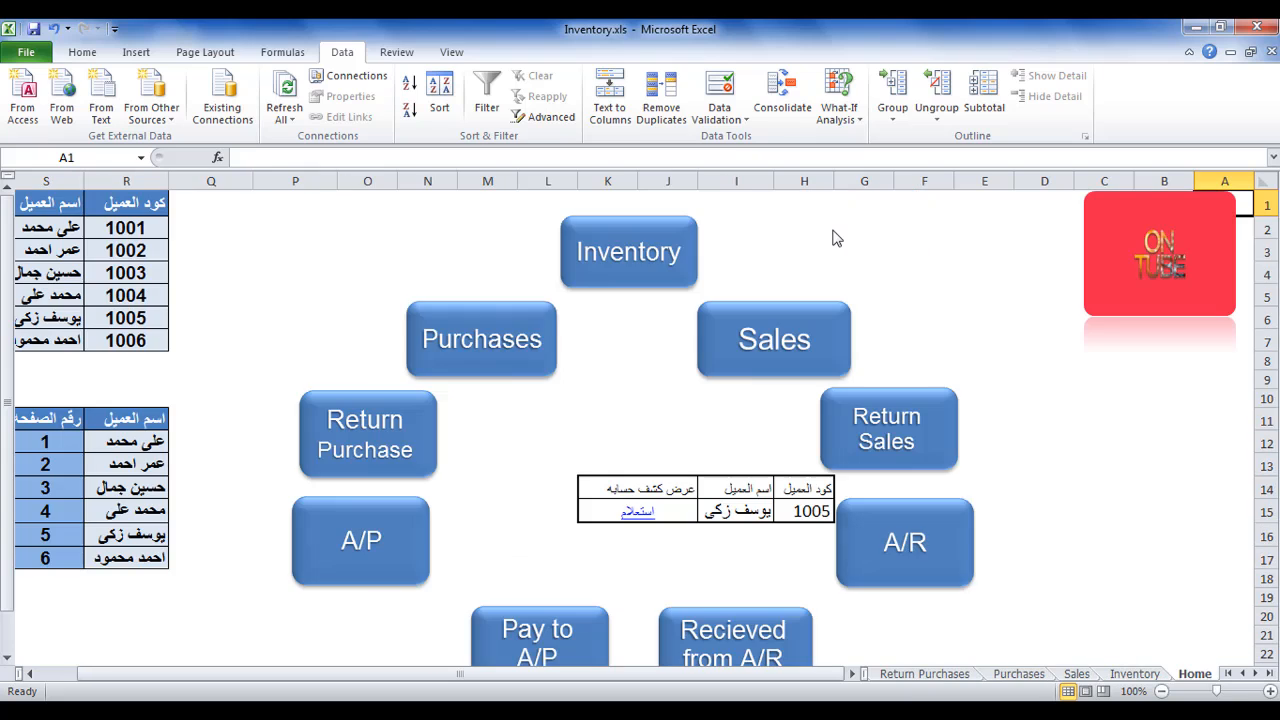
# Enter the third customer's code manually in H15 to test the name lookup.
pyautogui.click(806, 509)
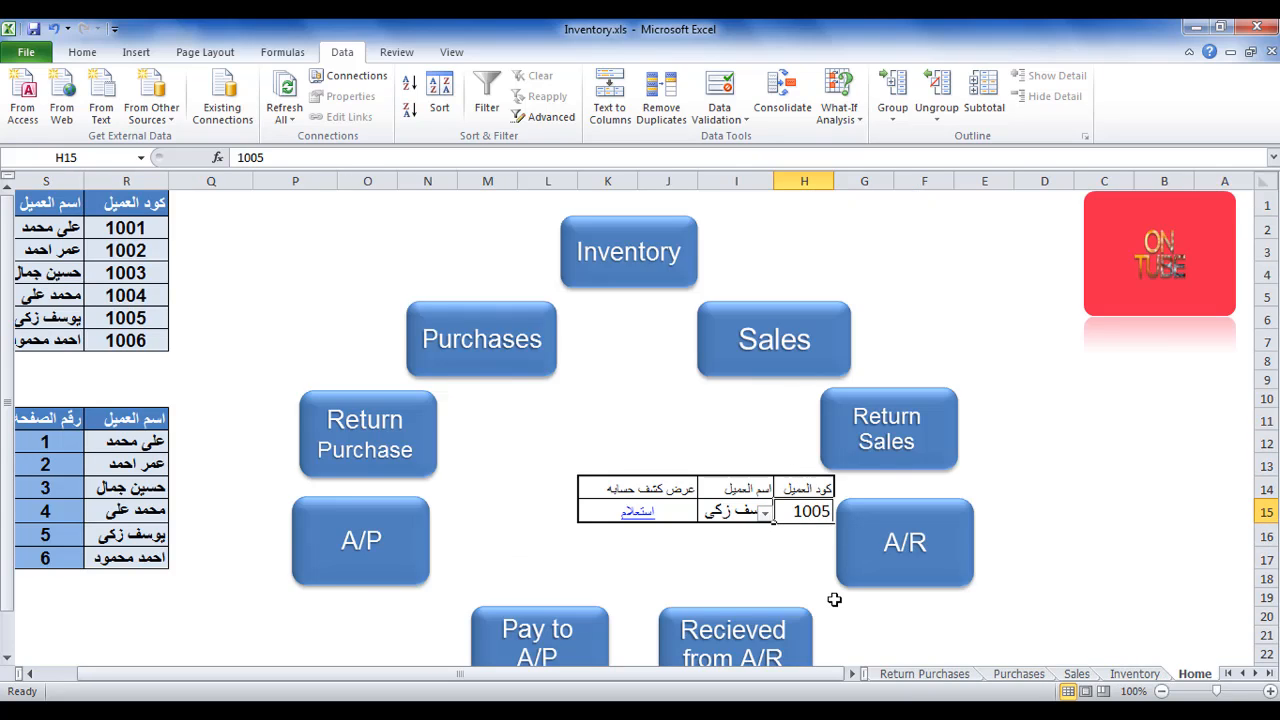
pyautogui.write('1003')
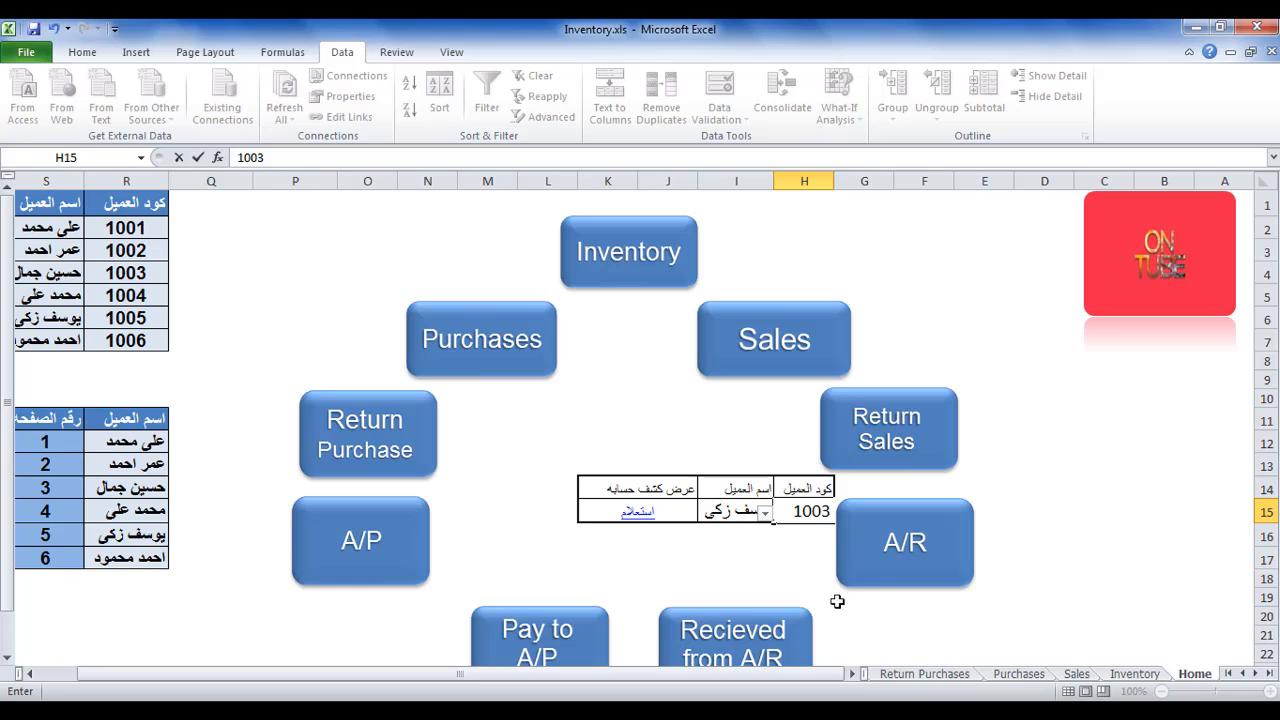
pyautogui.click(766, 555)
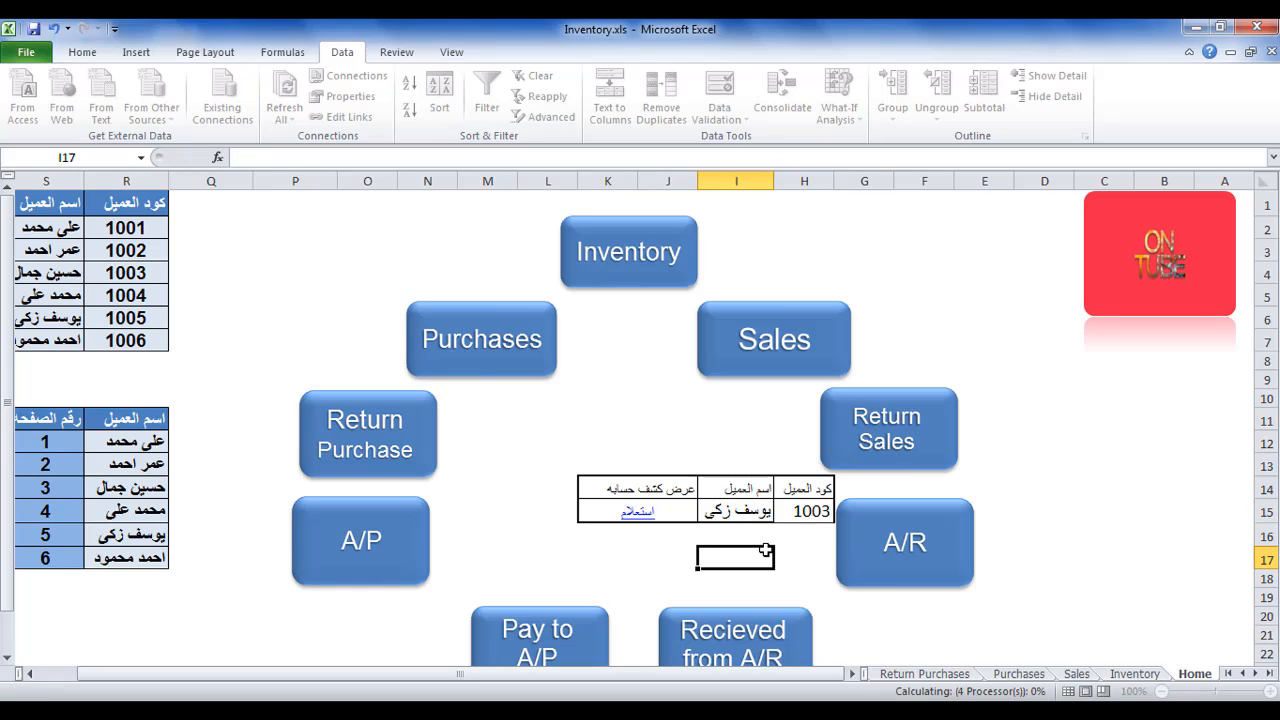
# Test the validation by entering the unlisted code 2000 in H15 and accepting the entry in the error alert.
pyautogui.click(808, 517)
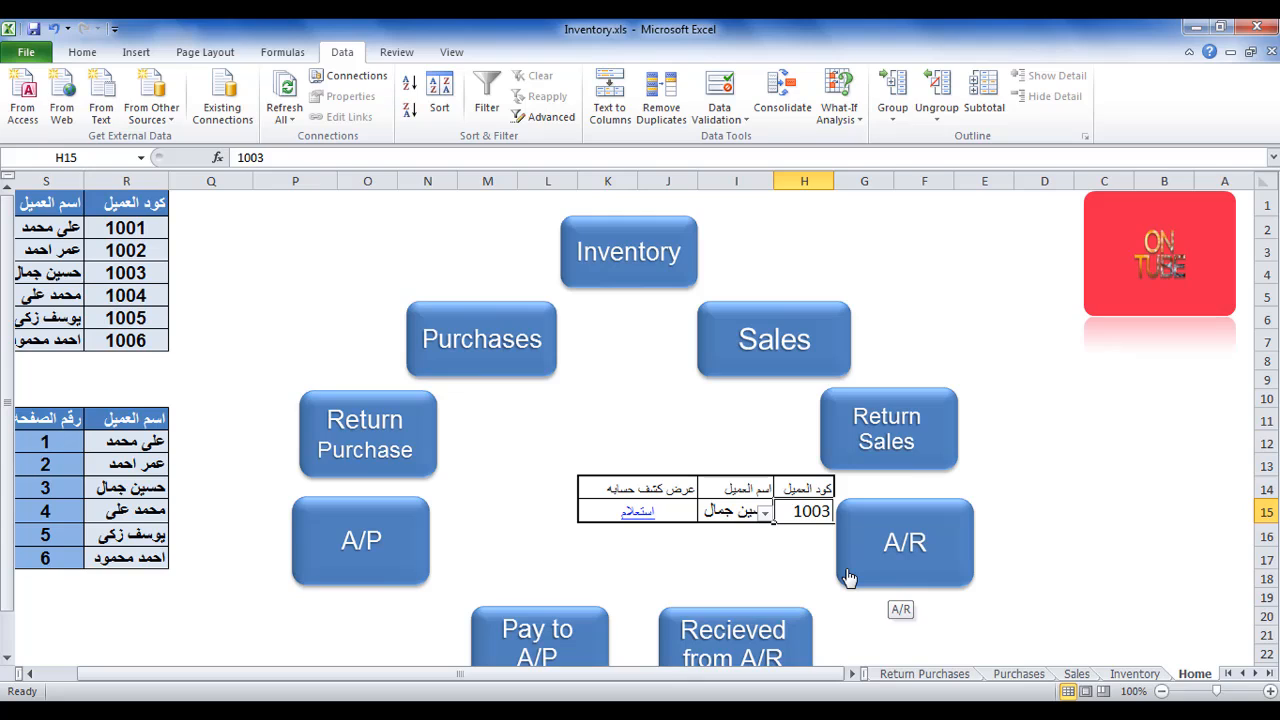
pyautogui.write('2000')
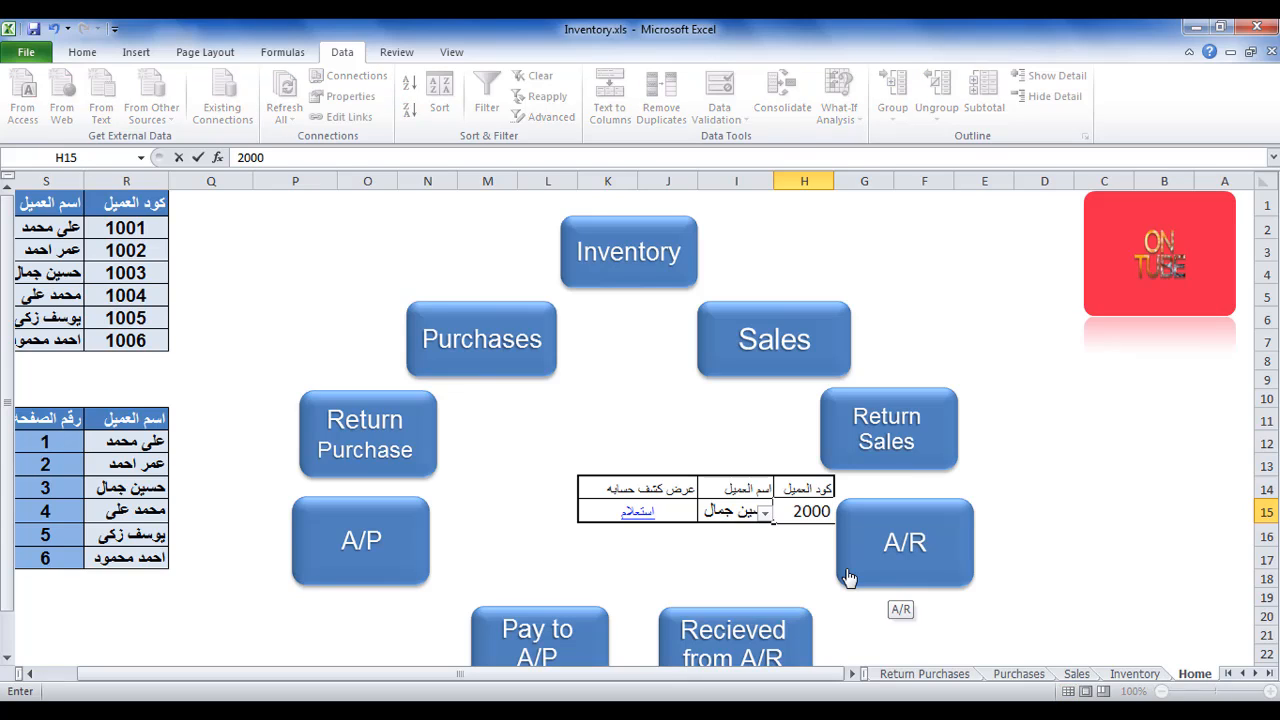
pyautogui.click(847, 577)
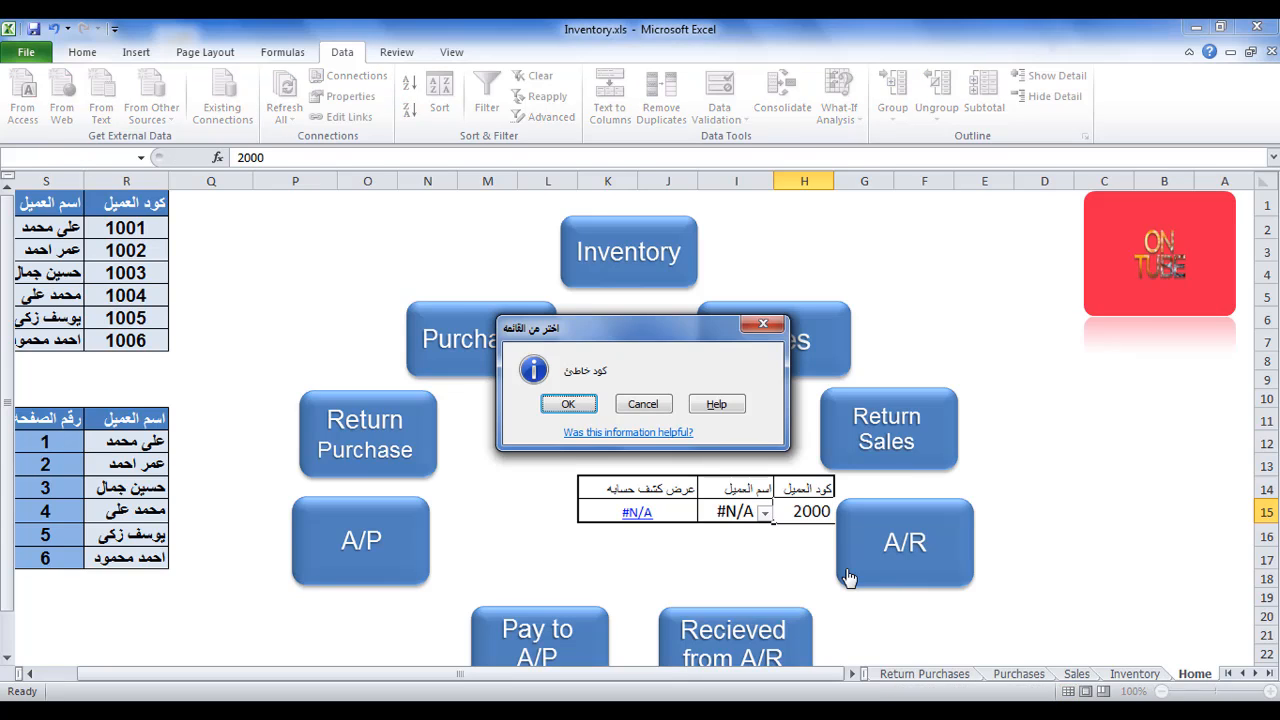
pyautogui.moveTo(619, 330); pyautogui.dragTo(625, 352)
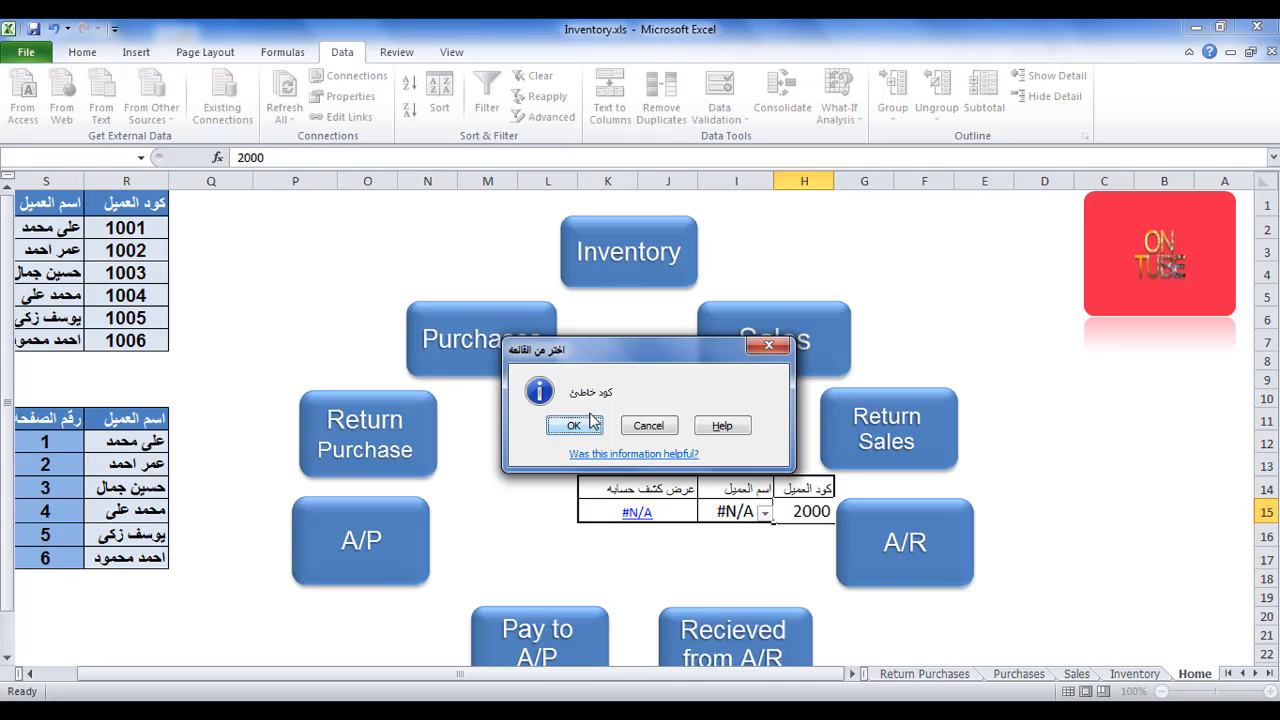
pyautogui.click(566, 425)
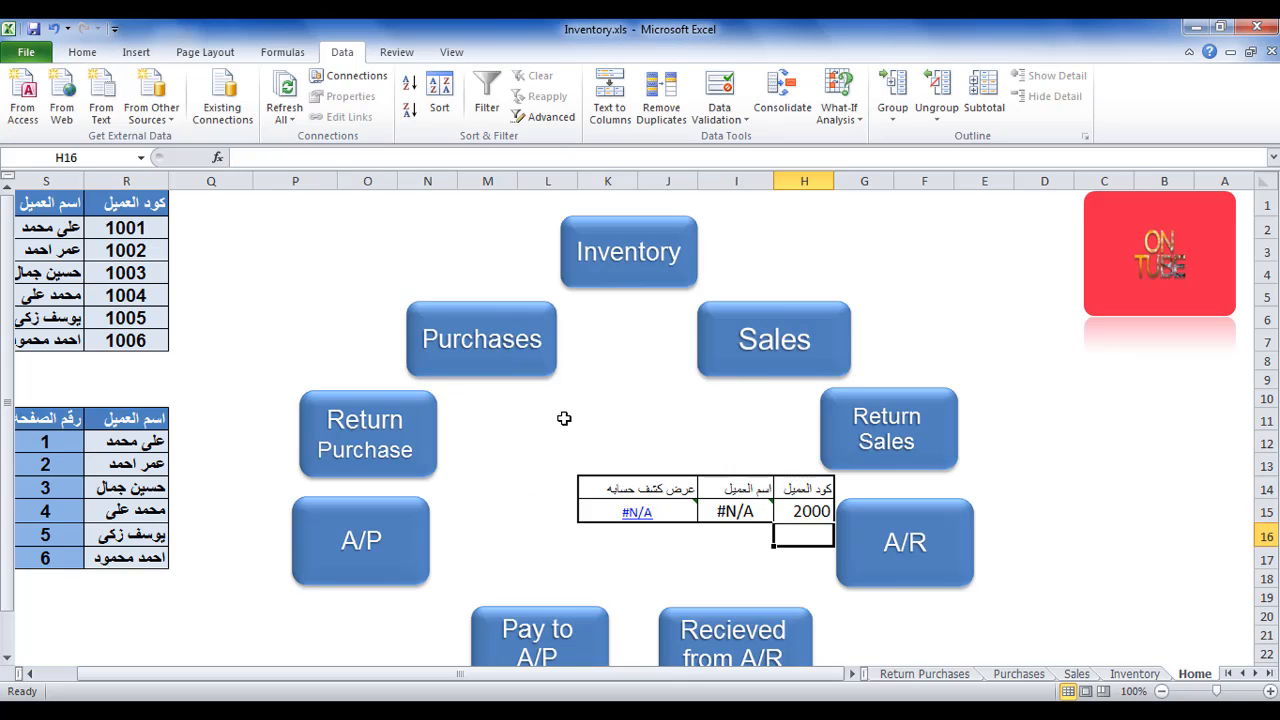
# Replace the invalid code in H15 with the second customer code from the dropdown list.
pyautogui.click(800, 512)
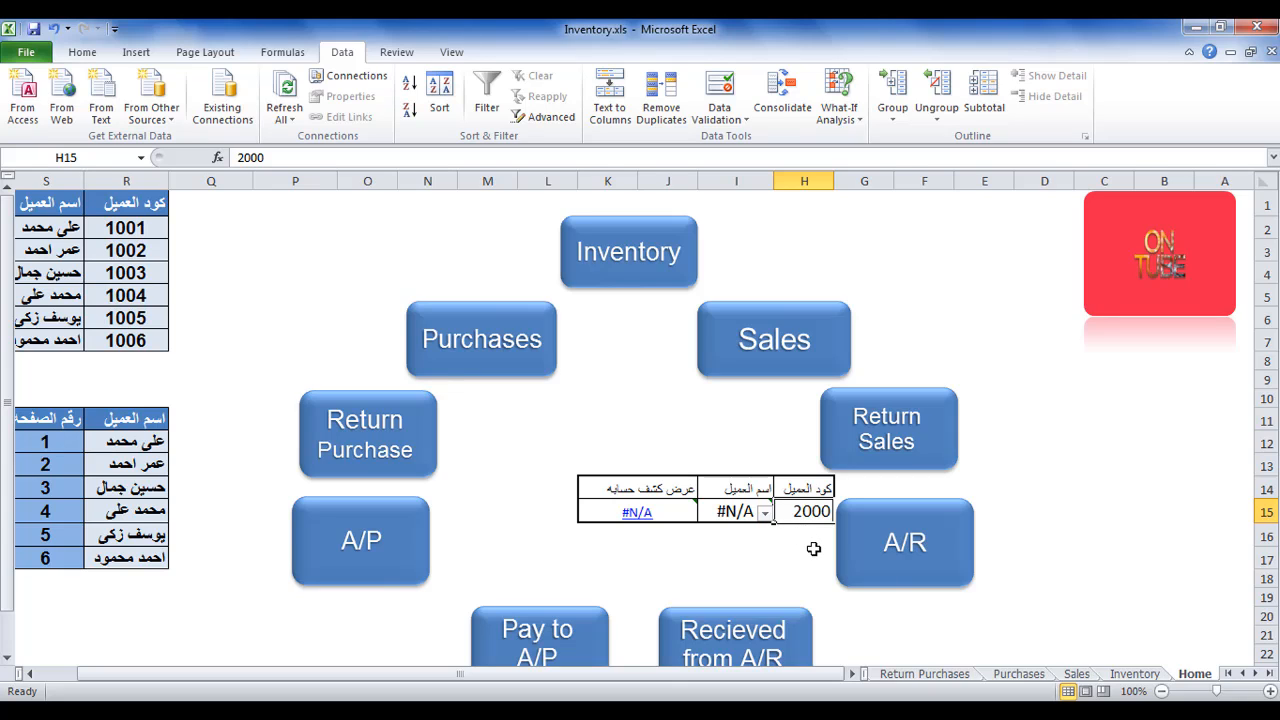
pyautogui.click(765, 512)
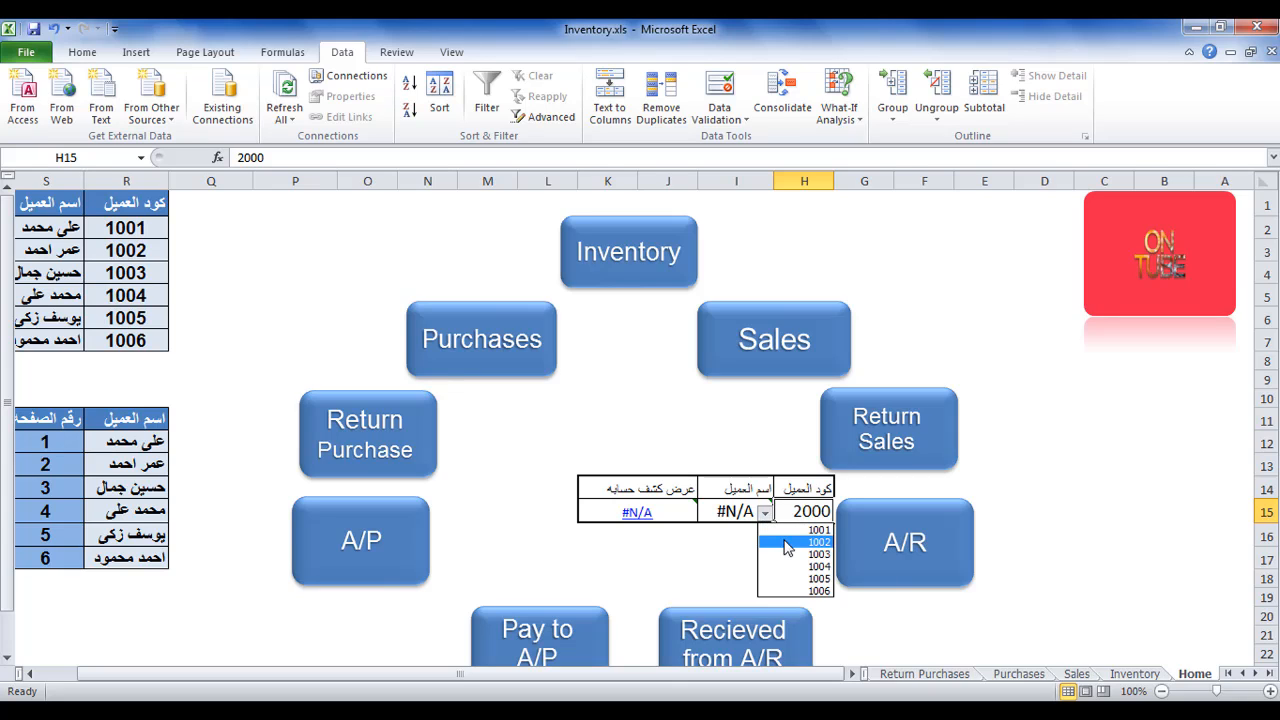
pyautogui.click(787, 546)
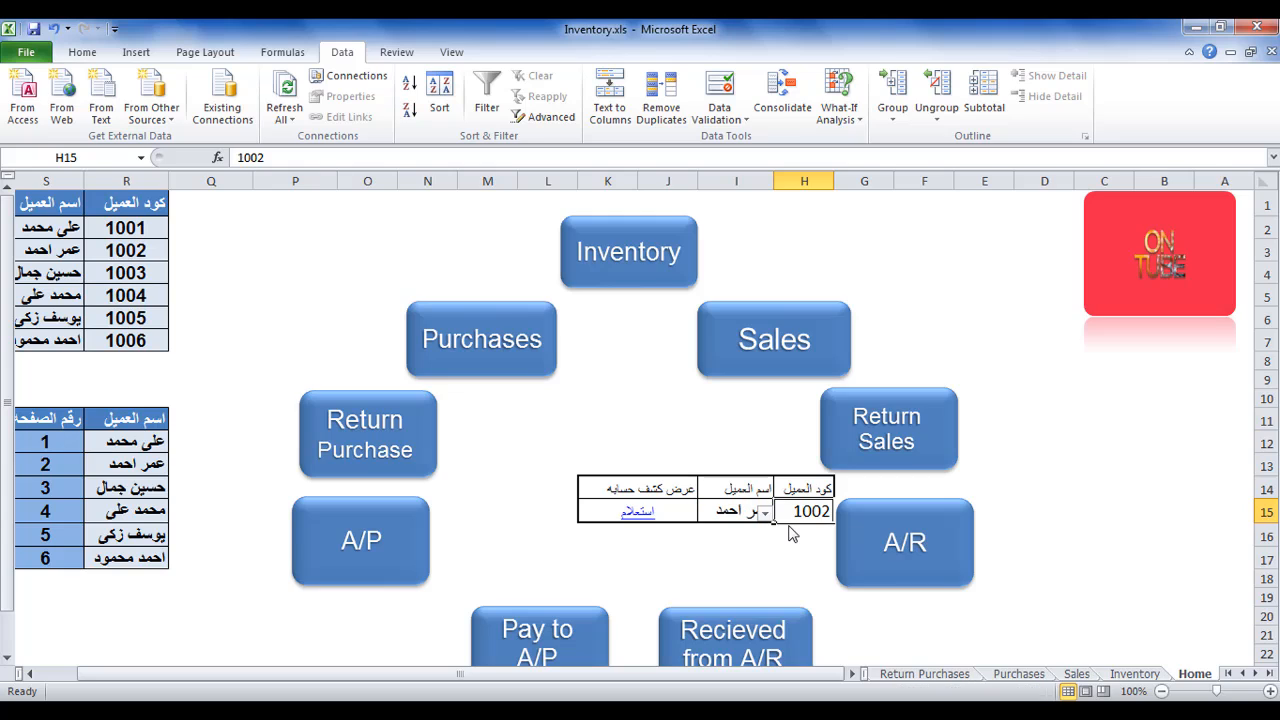